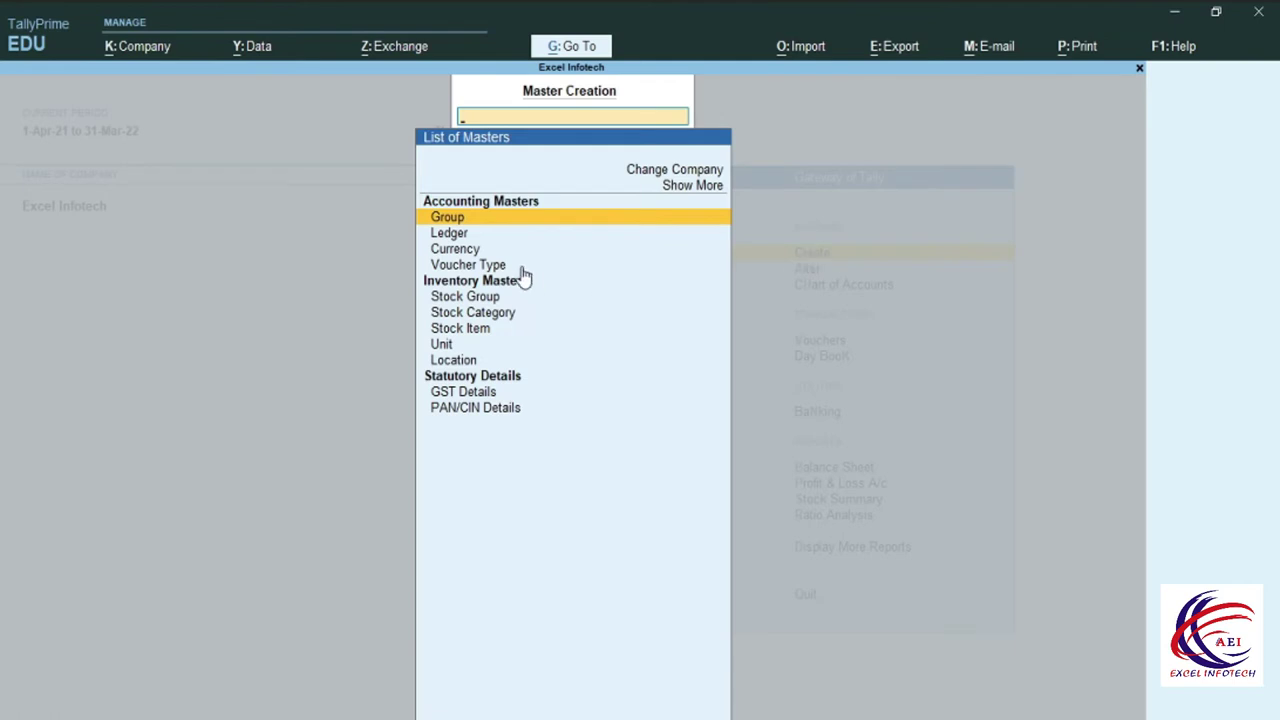
Create a new ledger named SBI Bank under the Bank Accounts group.
left_click(452, 234)
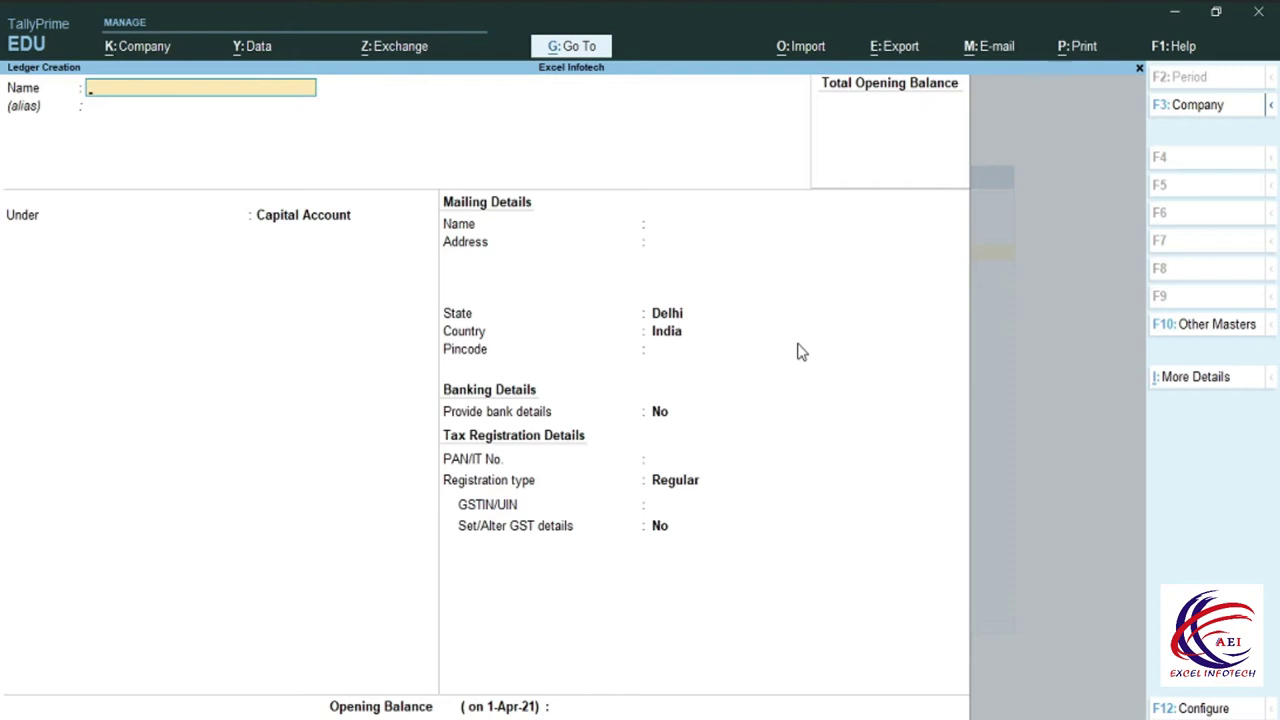
type("SBI Bank")
key("Return")
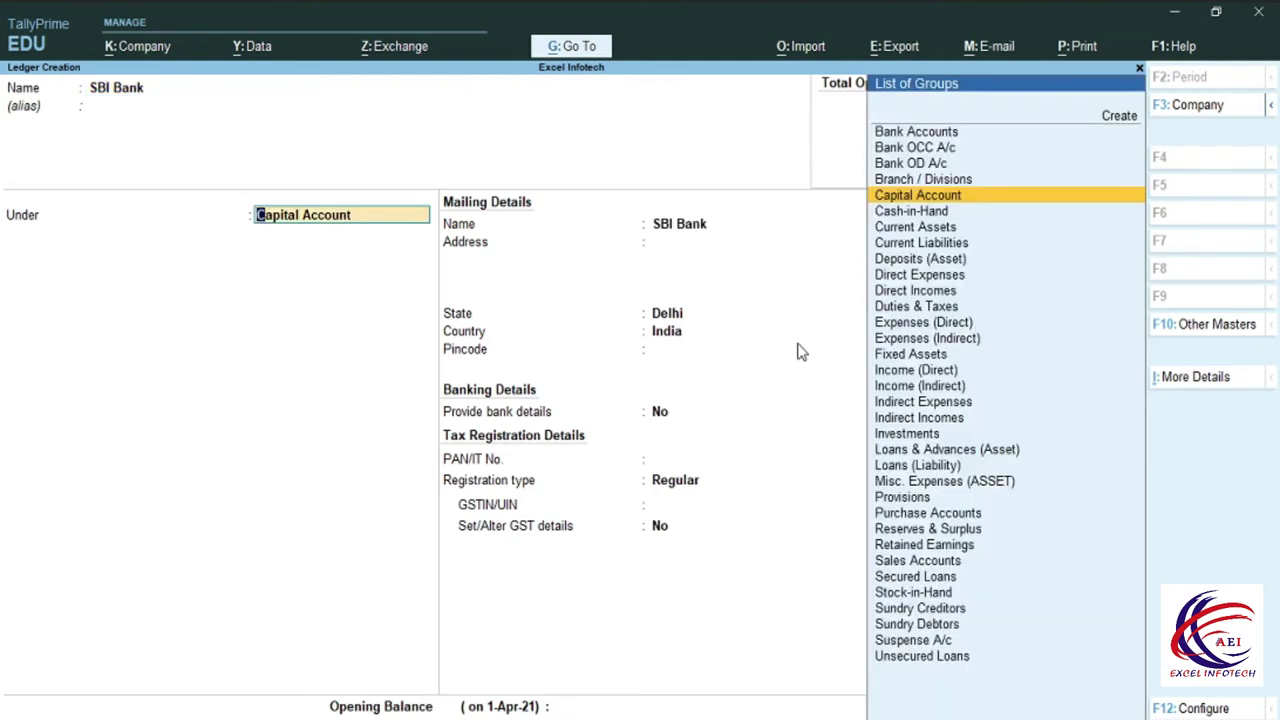
type("B")
key("Return")
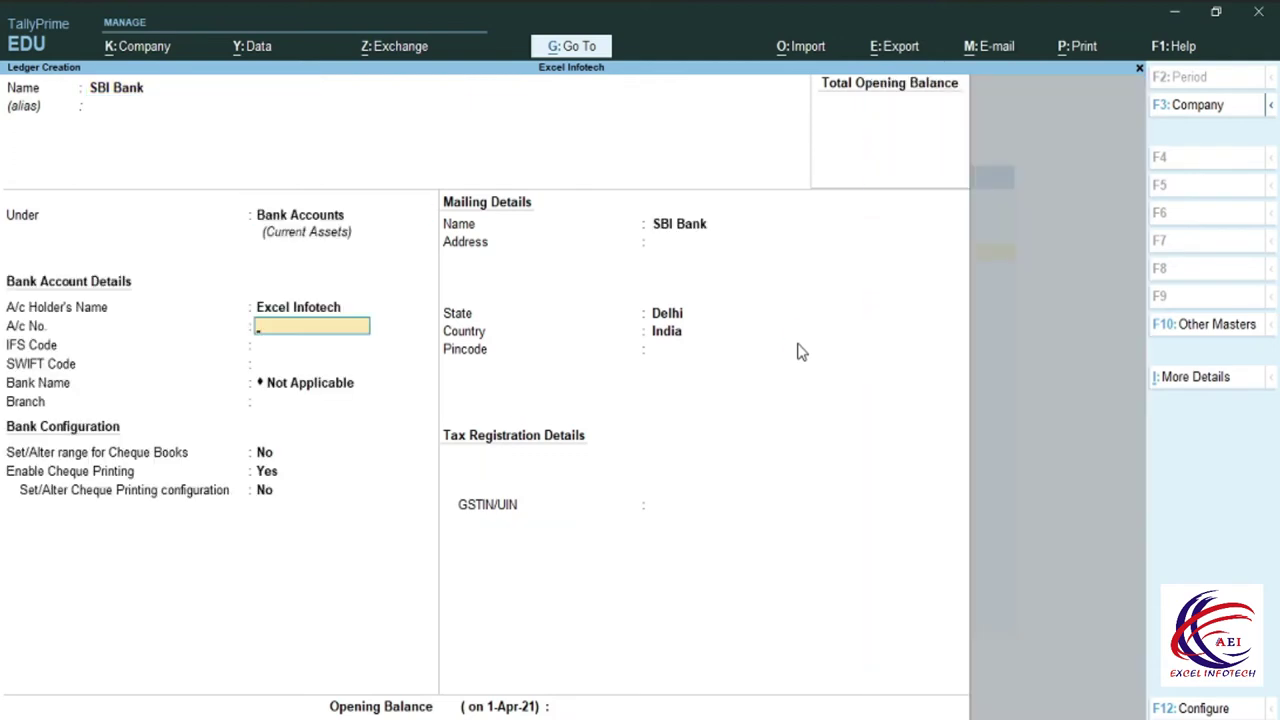
Enter the bank account number and IFS Code SBIN0013654.
left_click(325, 312)
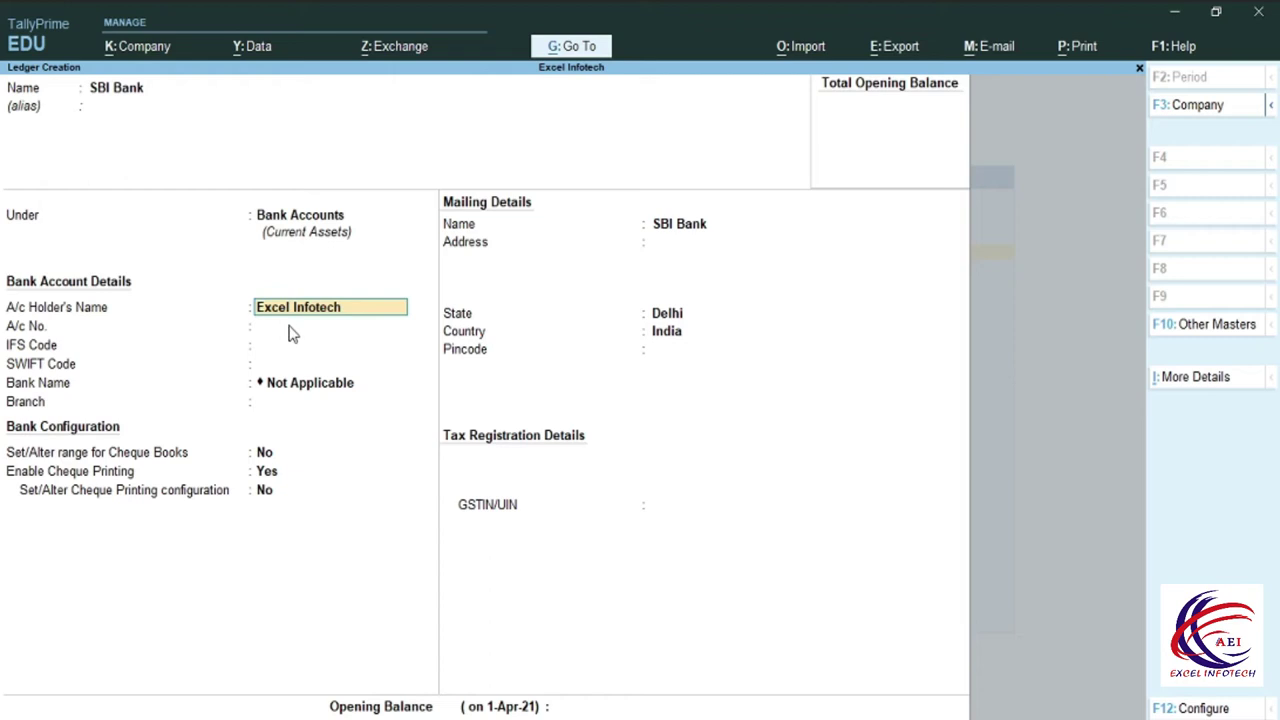
left_click(288, 326)
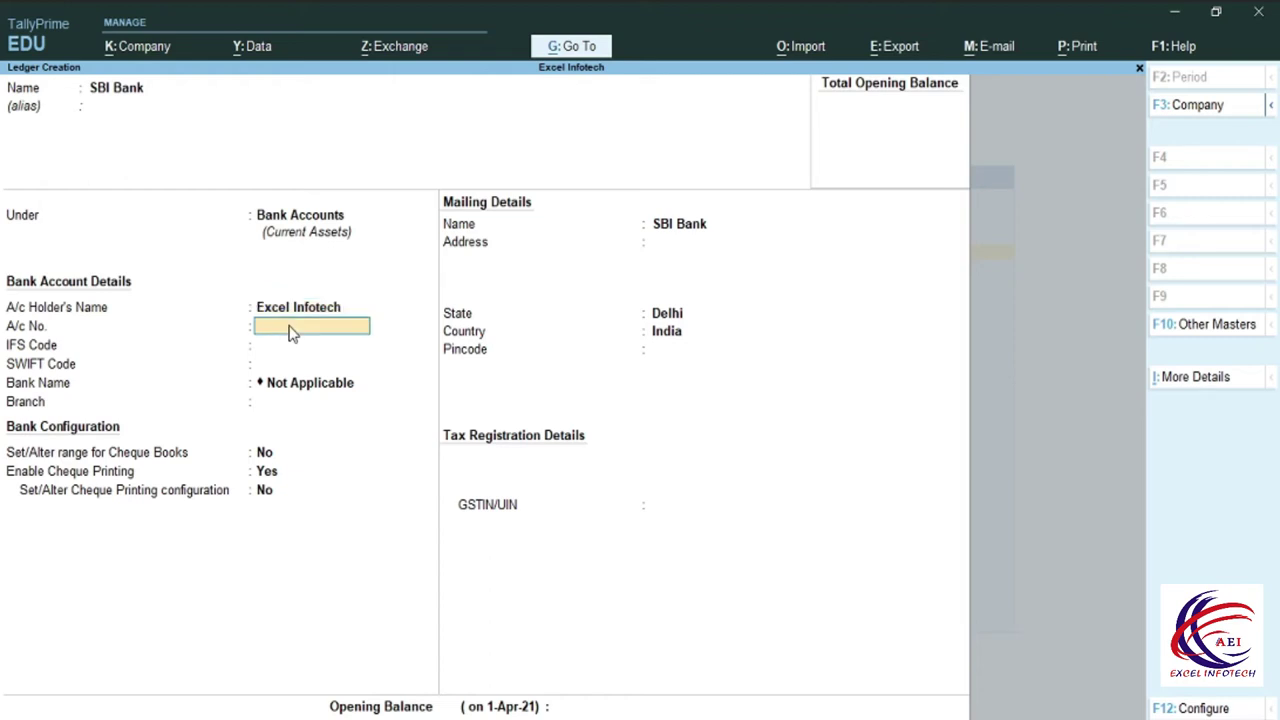
key("Return")
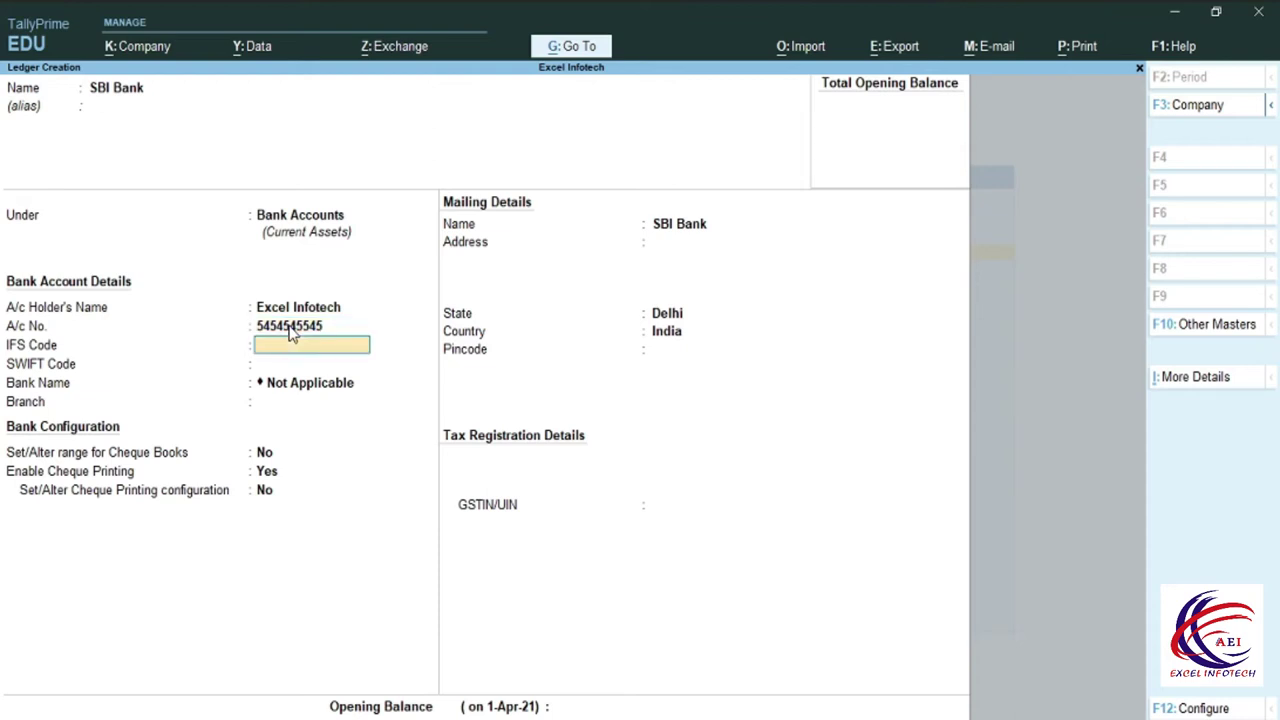
type("SBIN0013654")
key("Return")
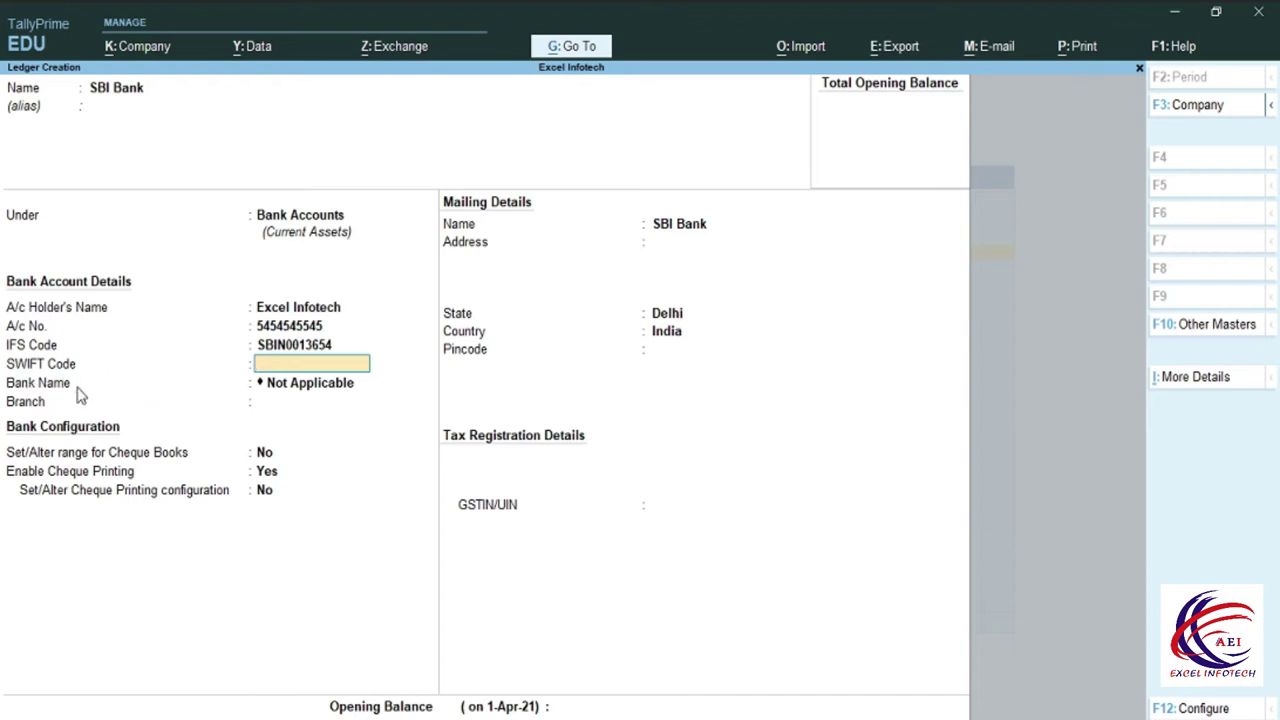
Enter SWIFT Code SBIBIN02 and branch Sant Nagar for SBI Bank.
left_click(335, 383)
type("SBIB")
type("IN")
type("02")
key("Return")
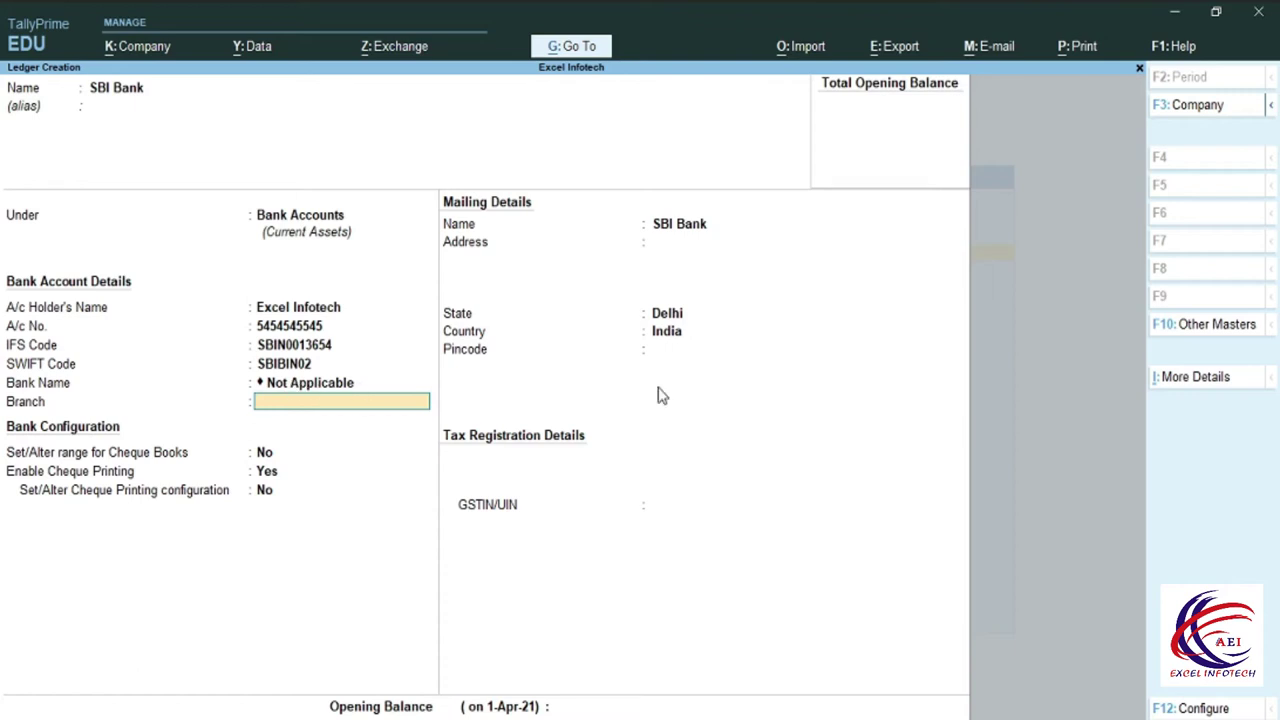
type("Sant Nagar")
Set 'Set/Alter range for Cheque Books' to Yes.
left_click(300, 447)
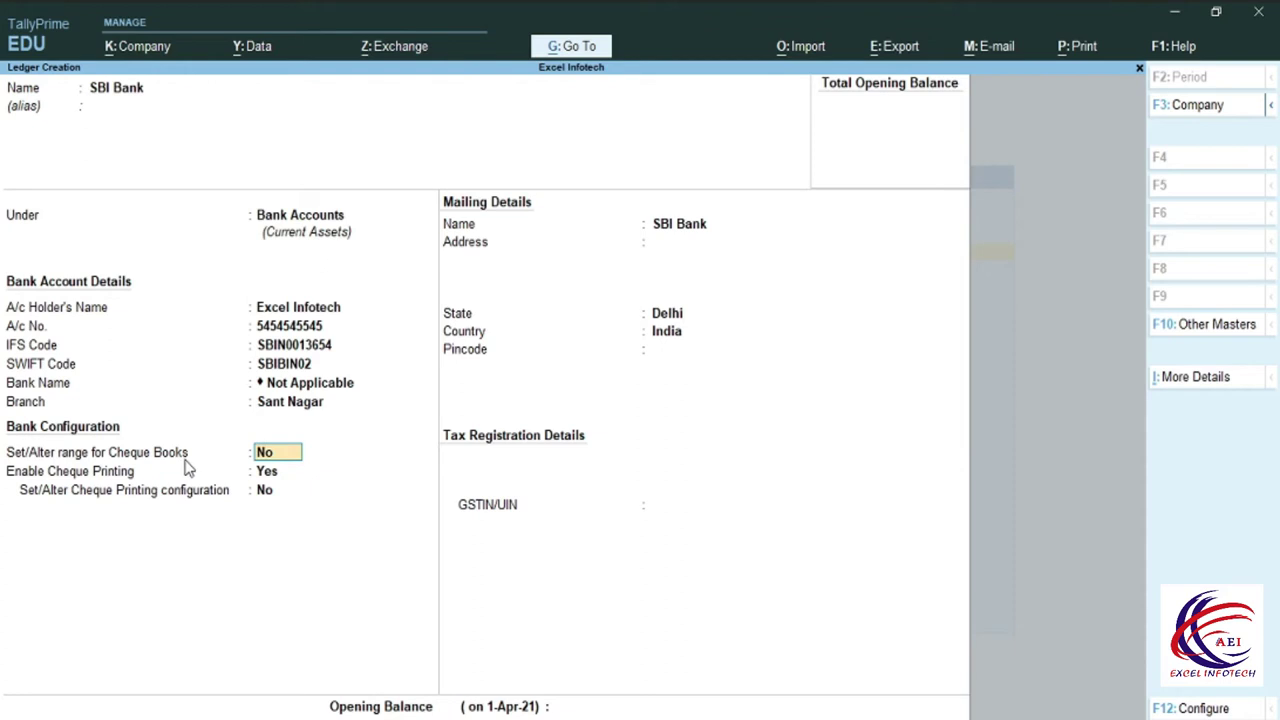
type("y")
key("Return")
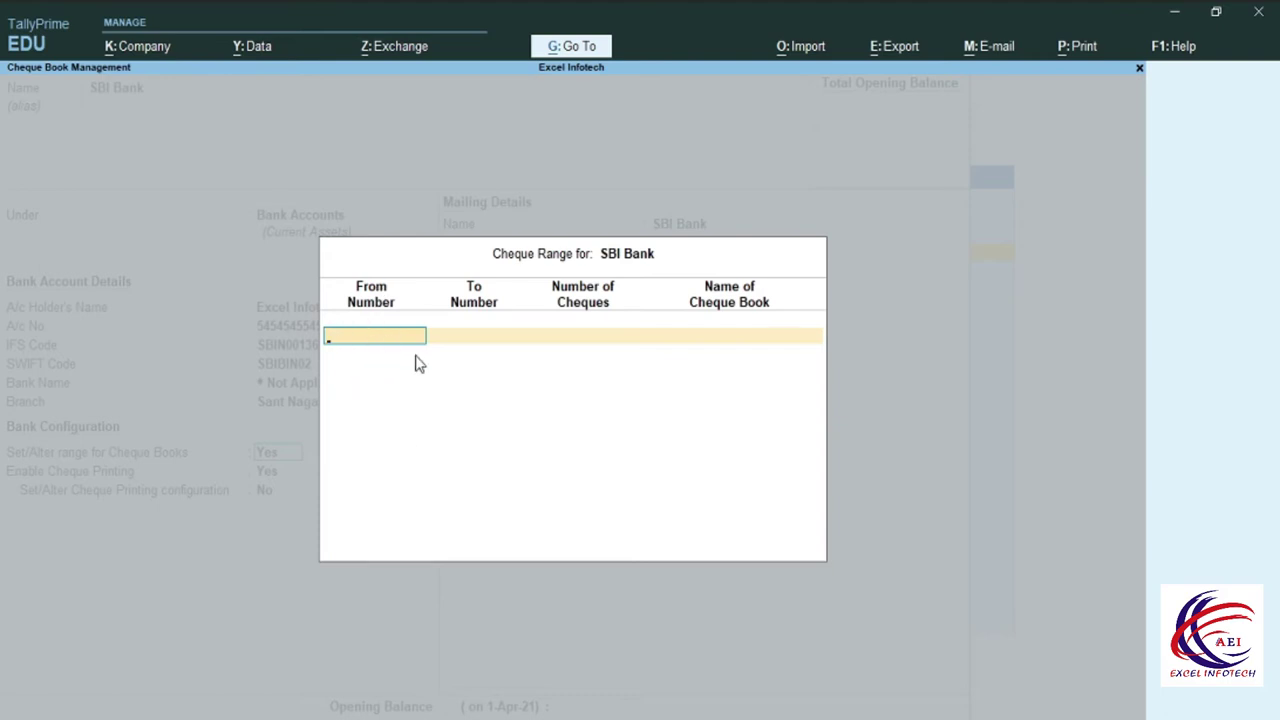
Add cheque book SBICHQ01 covering cheques 150501–150600 (100 cheques) and return to the ledger.
type("50501")
key("Return")
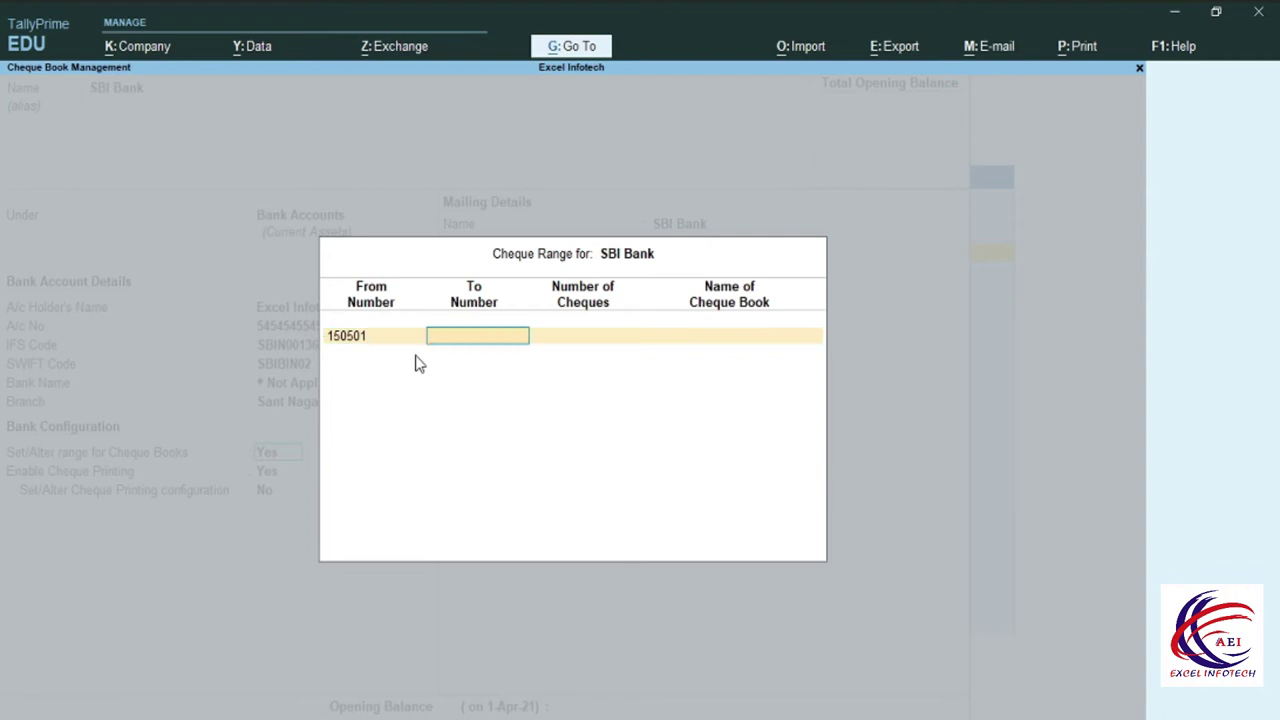
type("150600")
key("Return")
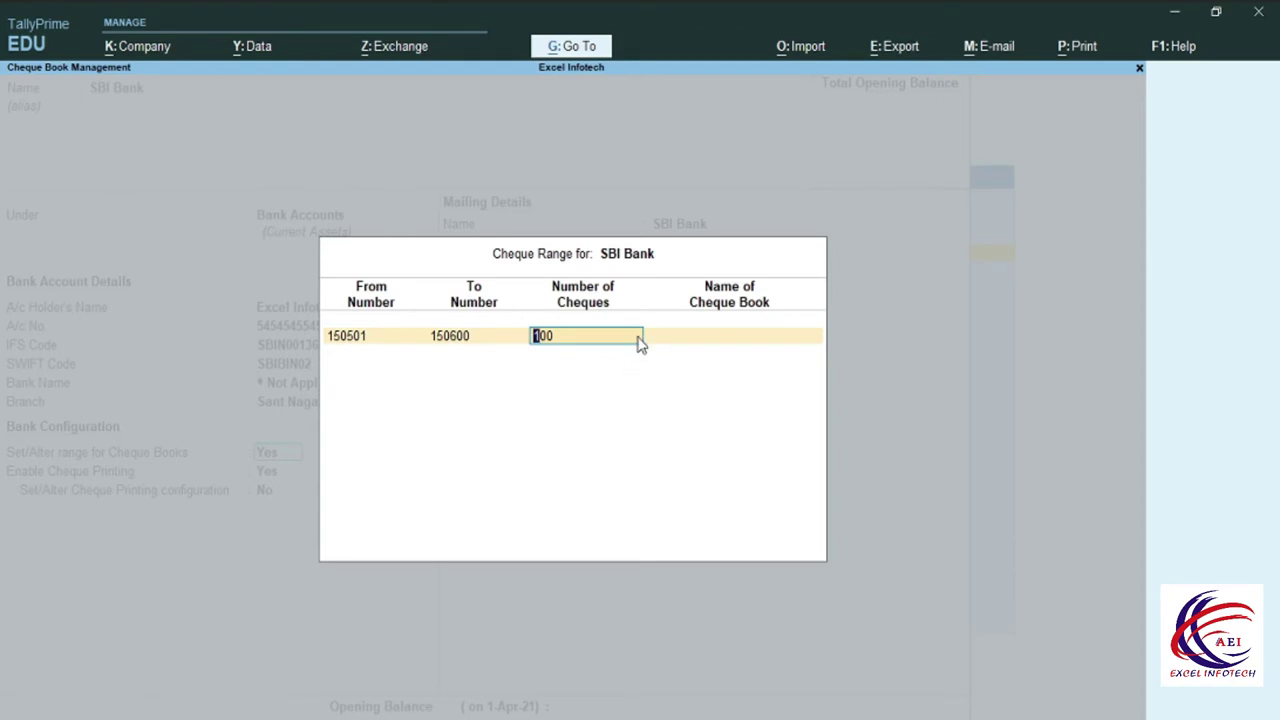
key("Return")
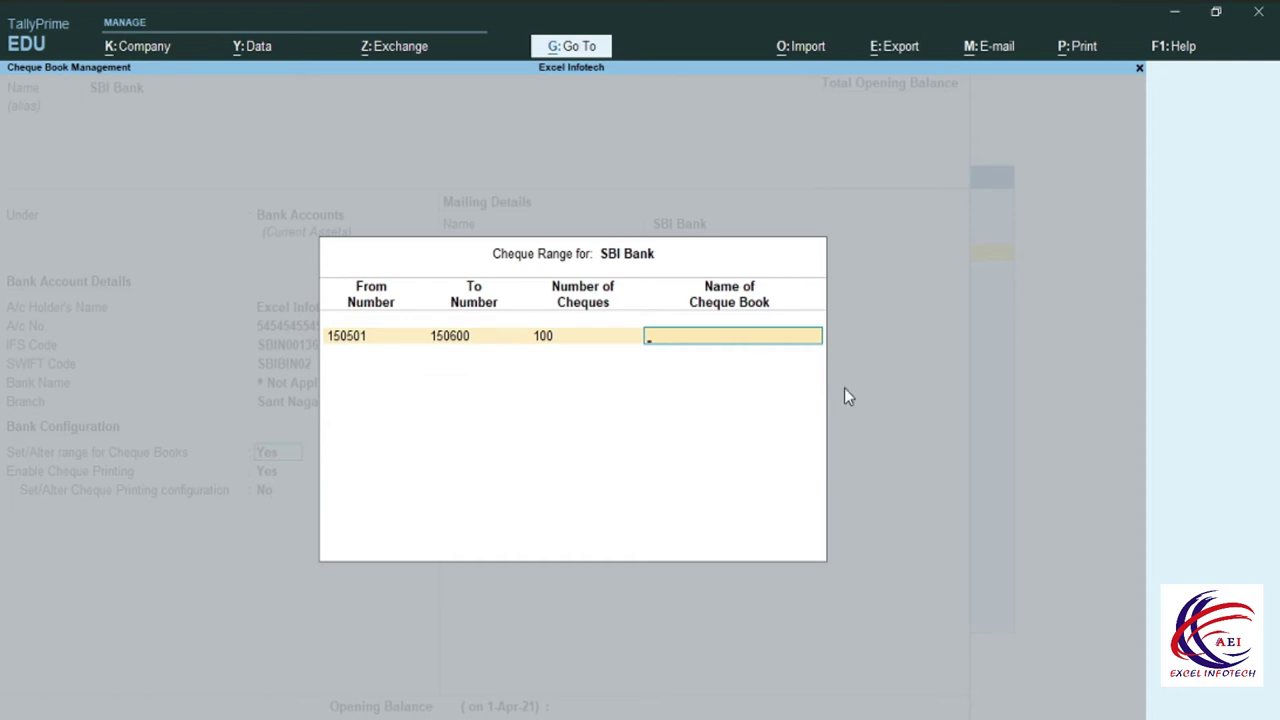
type("SBICHQ01")
key("Return")
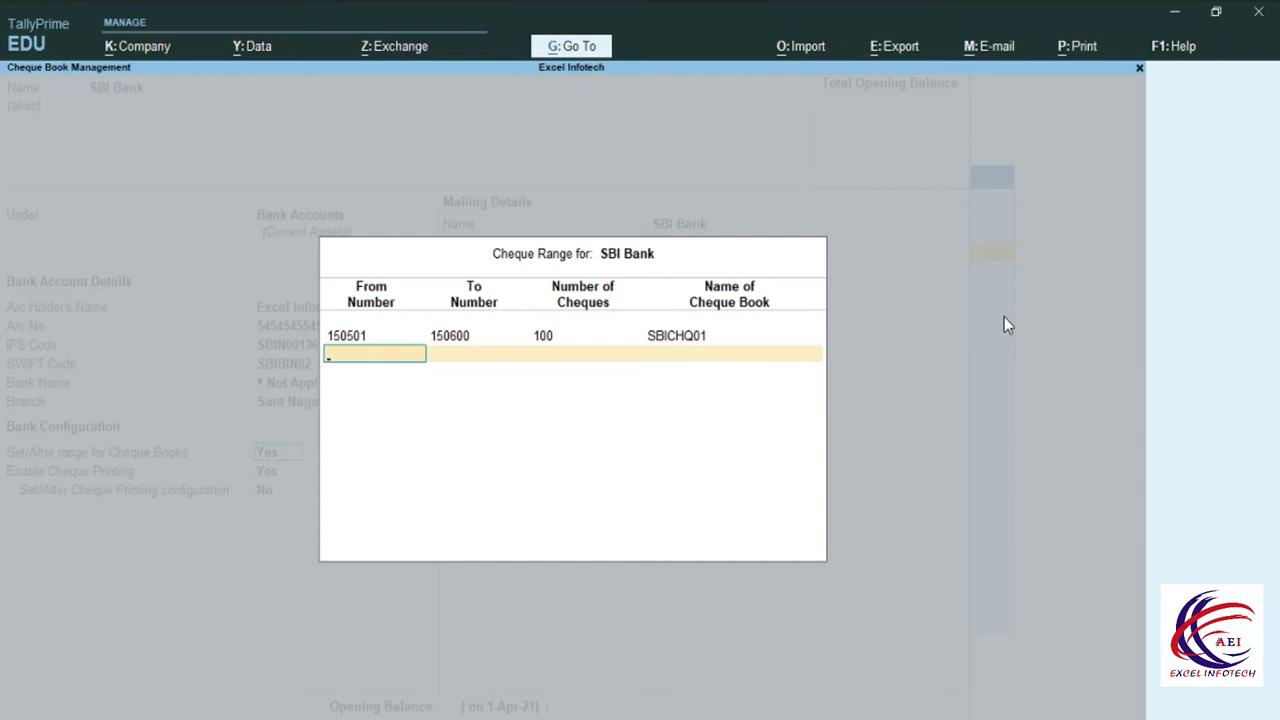
key("Return")
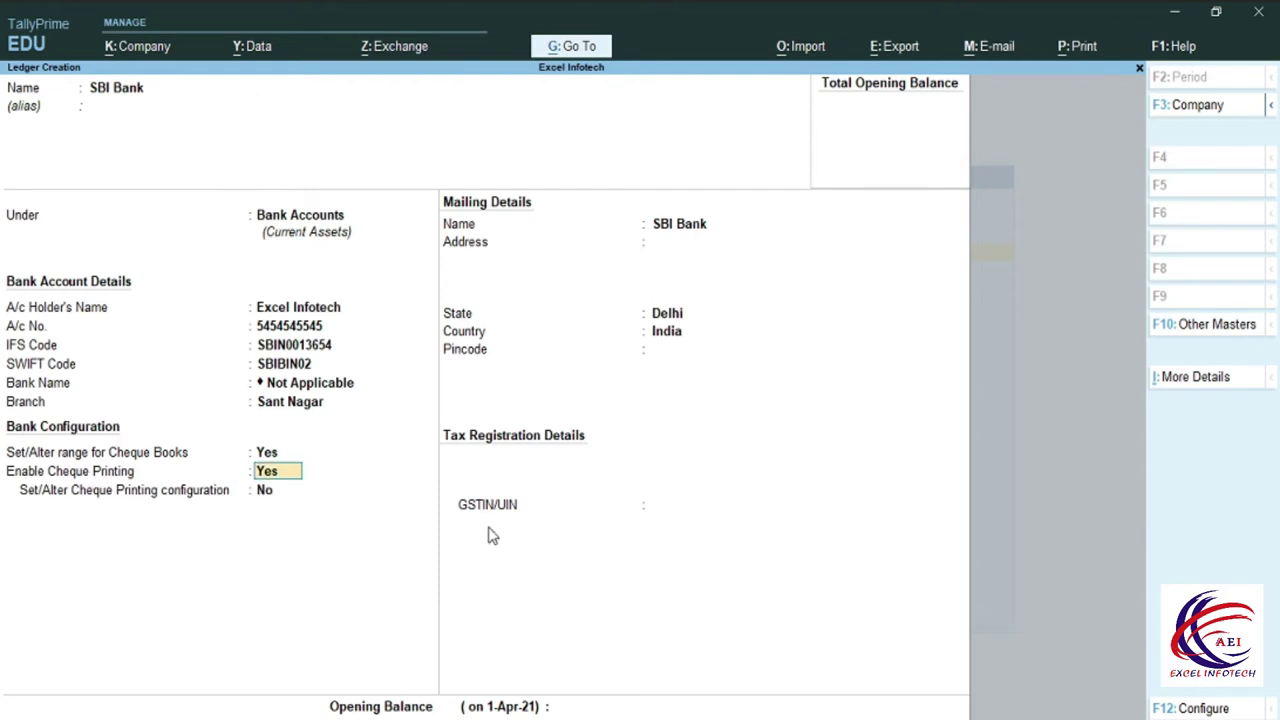
Keep cheque printing enabled and set 'Set/Alter Cheque Printing configuration' to Yes.
key("Return")
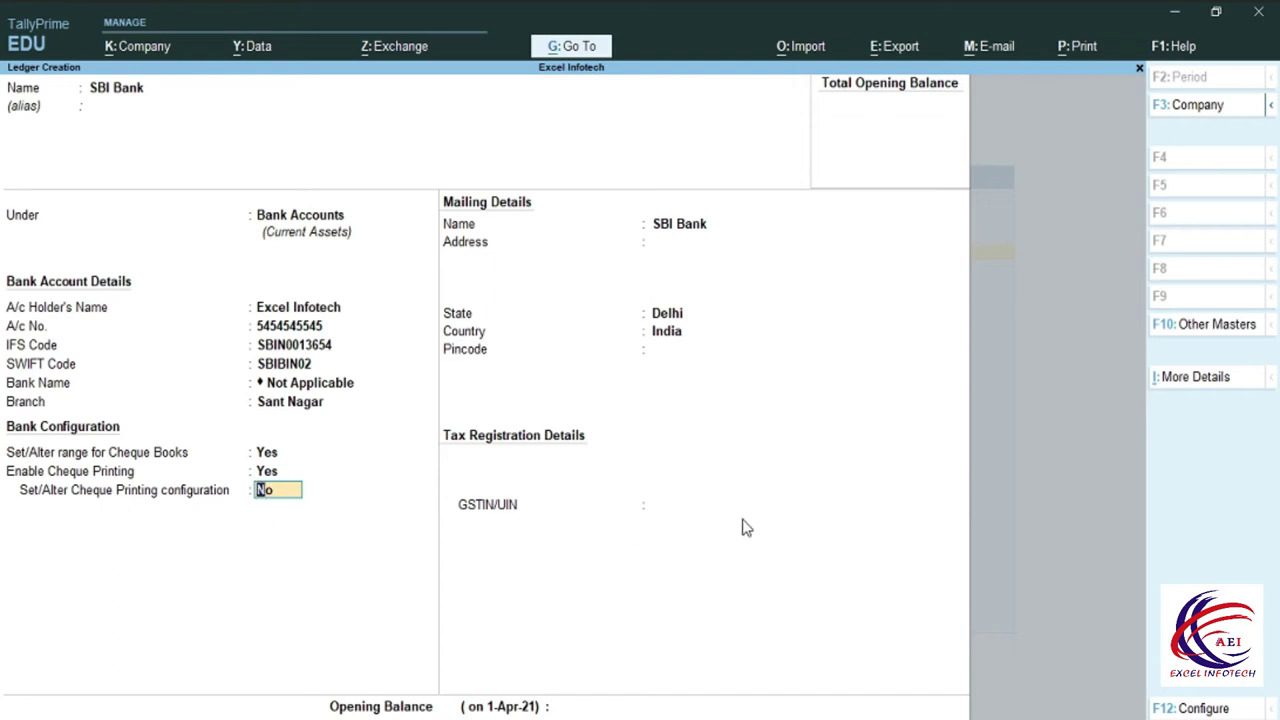
type("y")
key("Return")
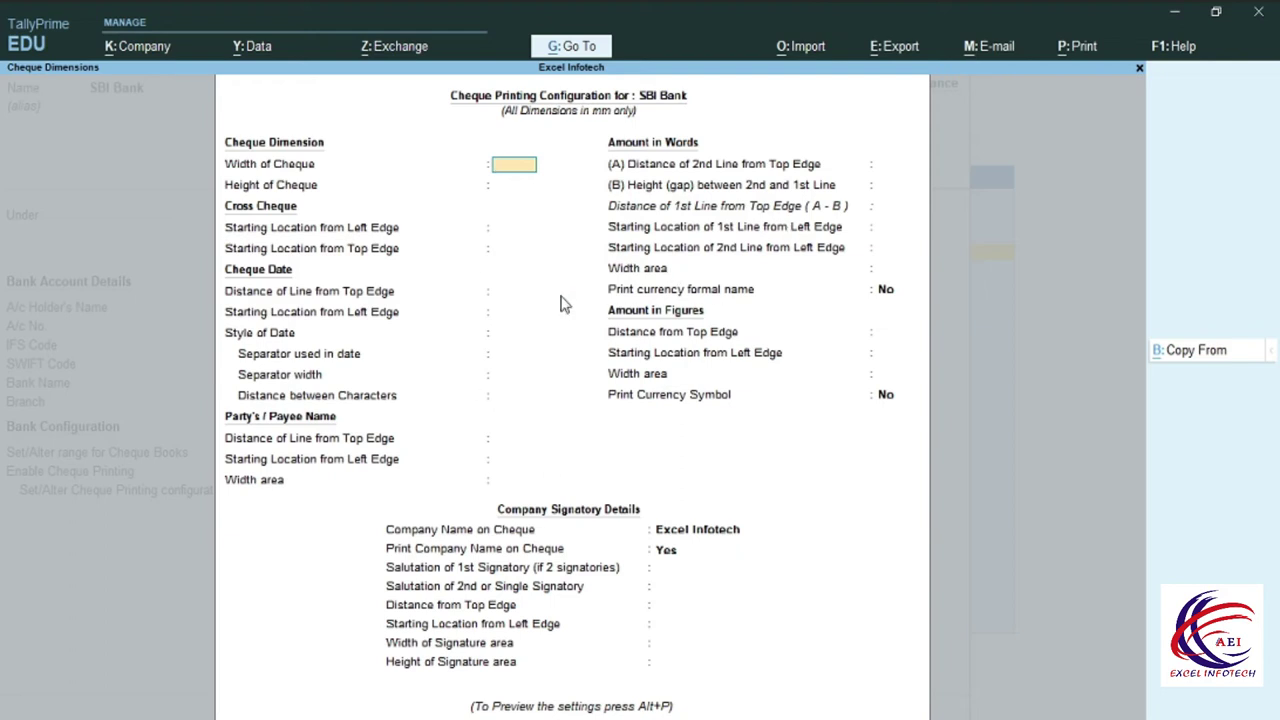
Copy the Sample Format cheque dimensions (204 × 93 mm) and bring up sample cheque printing.
left_click(1193, 360)
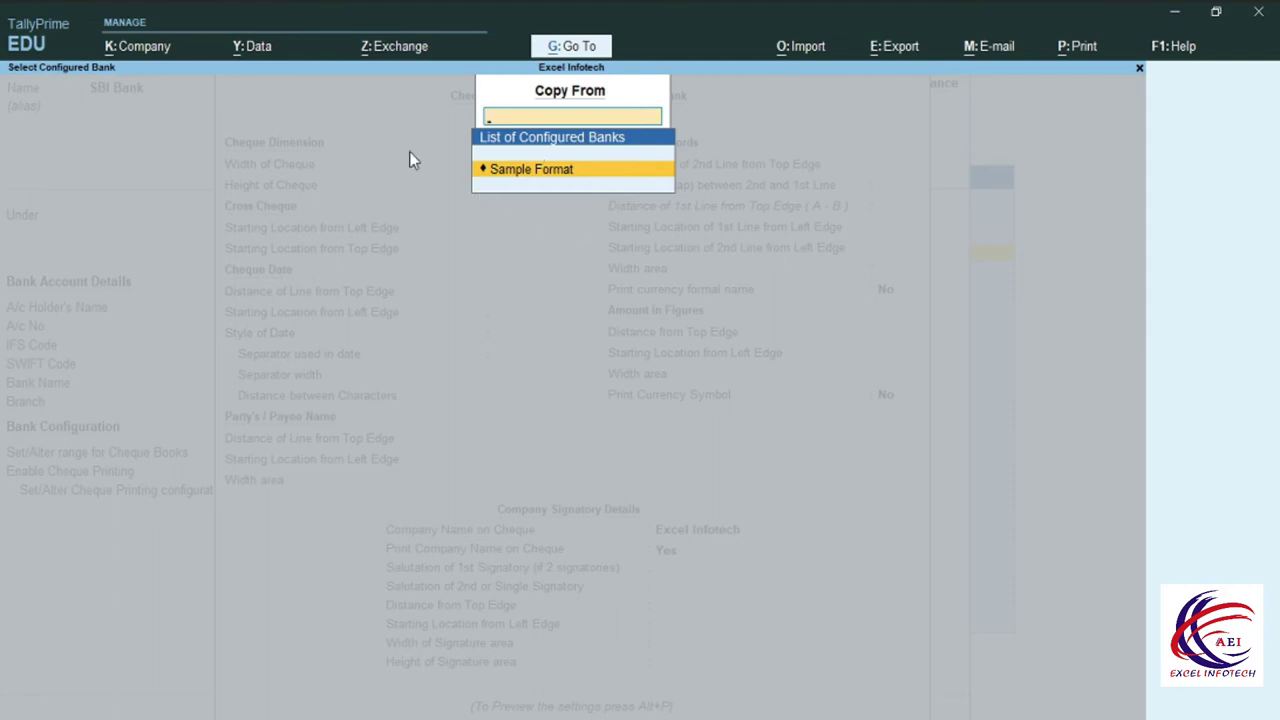
left_click(504, 175)
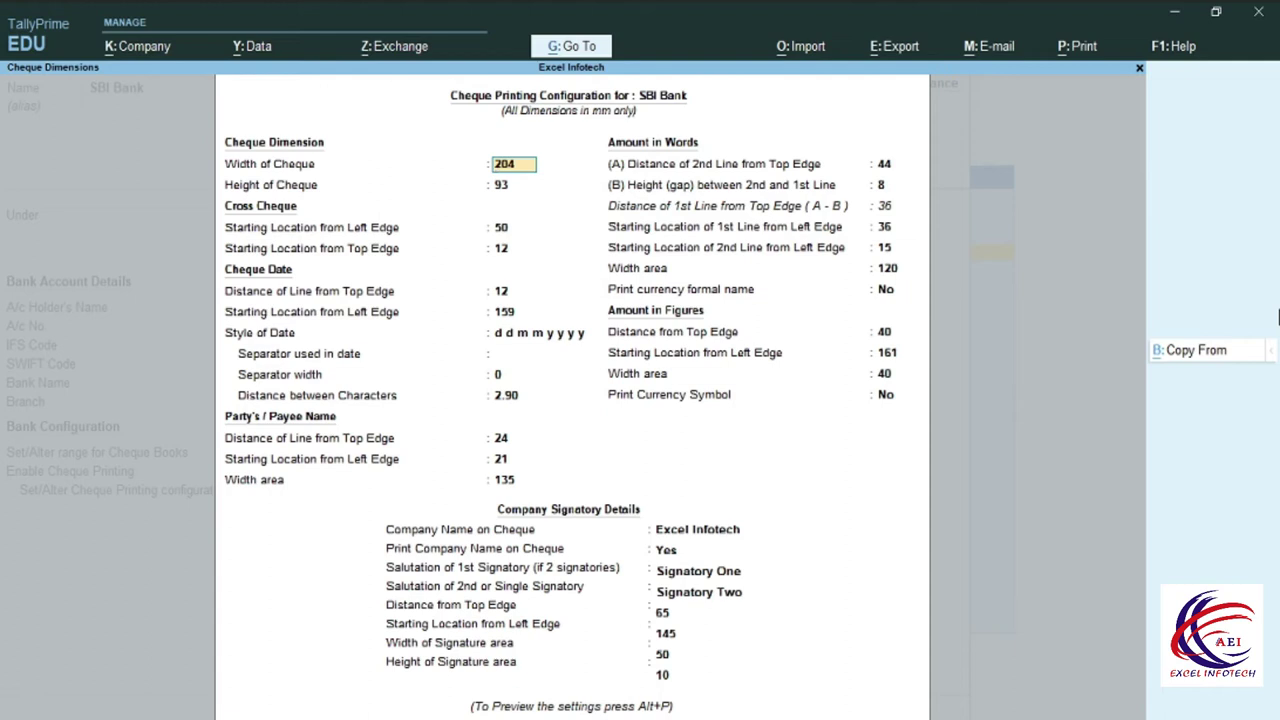
key("Return")
key("Return")
key("Return")
key("Return")
key("Return")
key("Return")
key("Return")
key("Return")
key("Return")
key("Return")
key("Return")
key("Return")
key("Return")
key("Return")
key("Return")
key("Return")
key("Return")
key("Return")
key("Return")
key("Return")
key("Return")
key("Return")
key("Return")
key("Return")
key("Return")
key("Return")
key("Return")
key("Return")
key("Return")
key("Return")
key("Return")
key("Return")
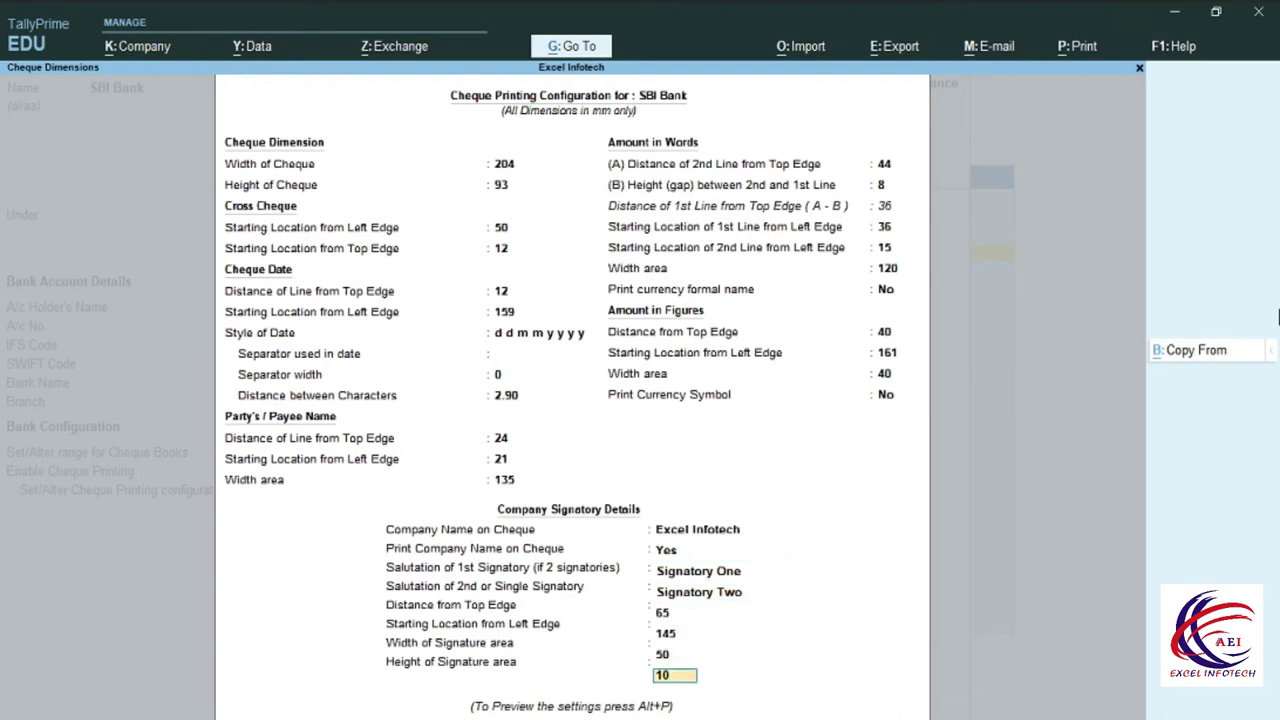
key("alt+p")
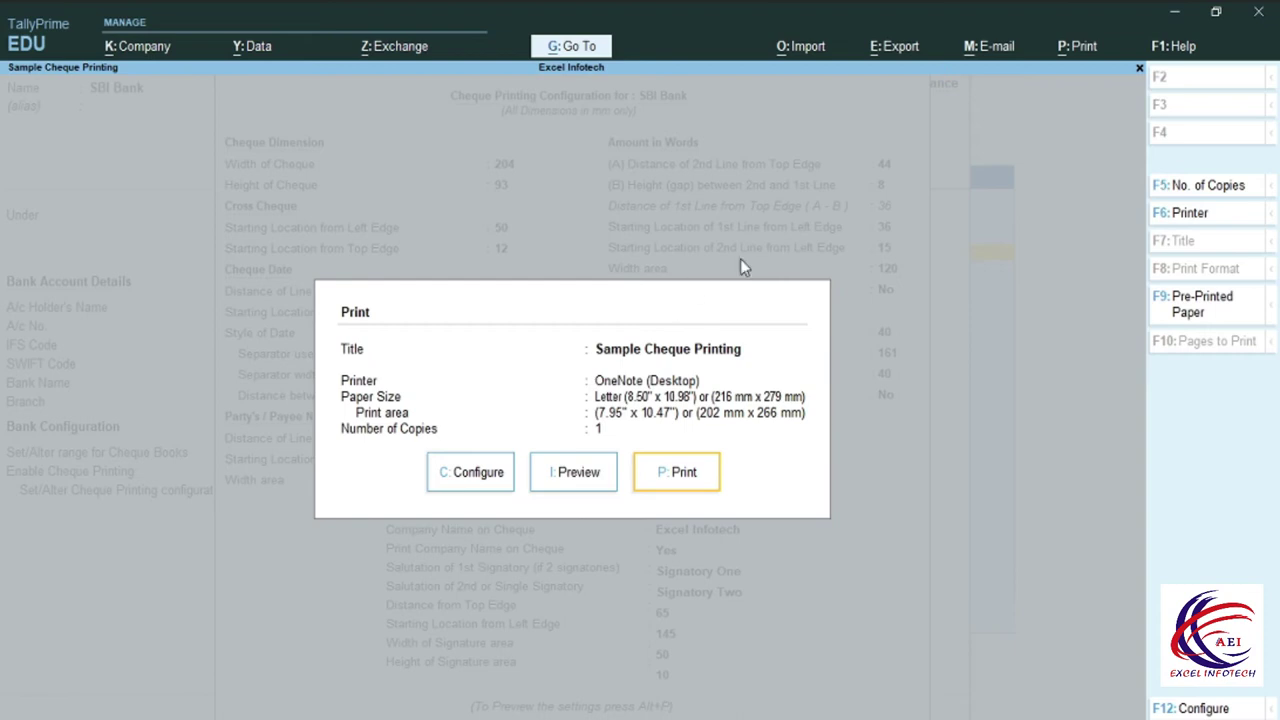
left_click(567, 478)
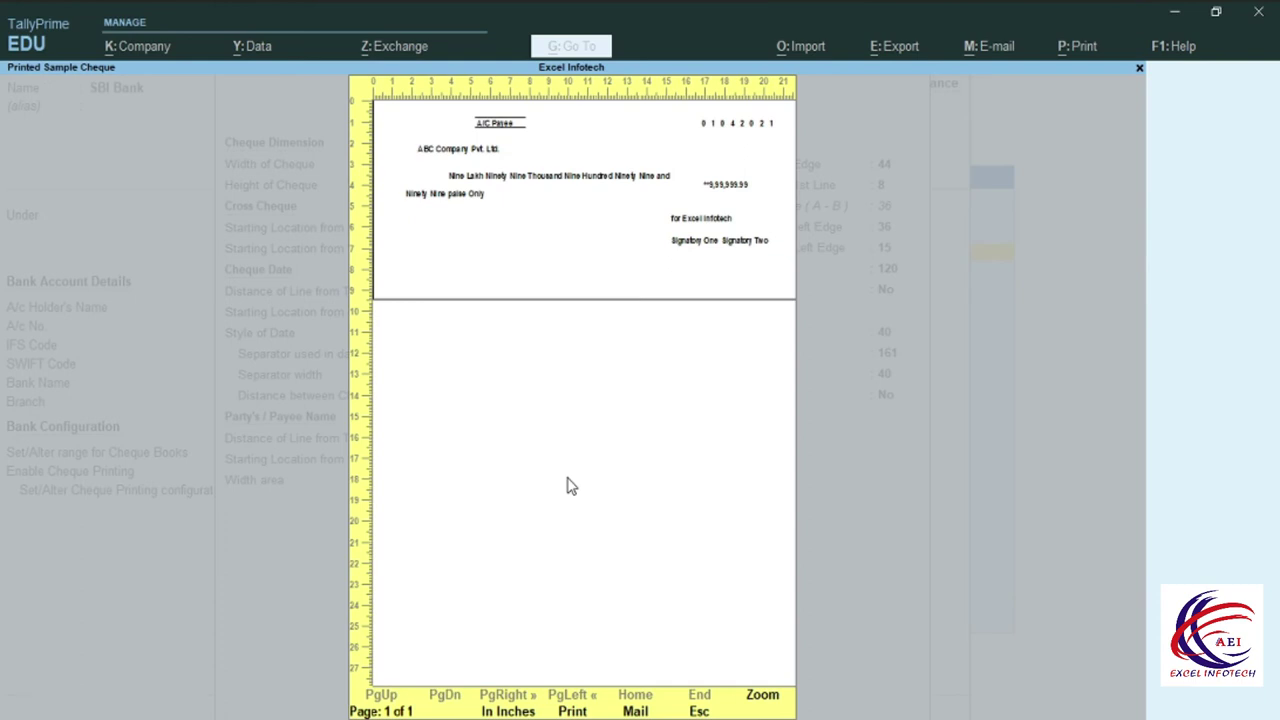
key("alt+z")
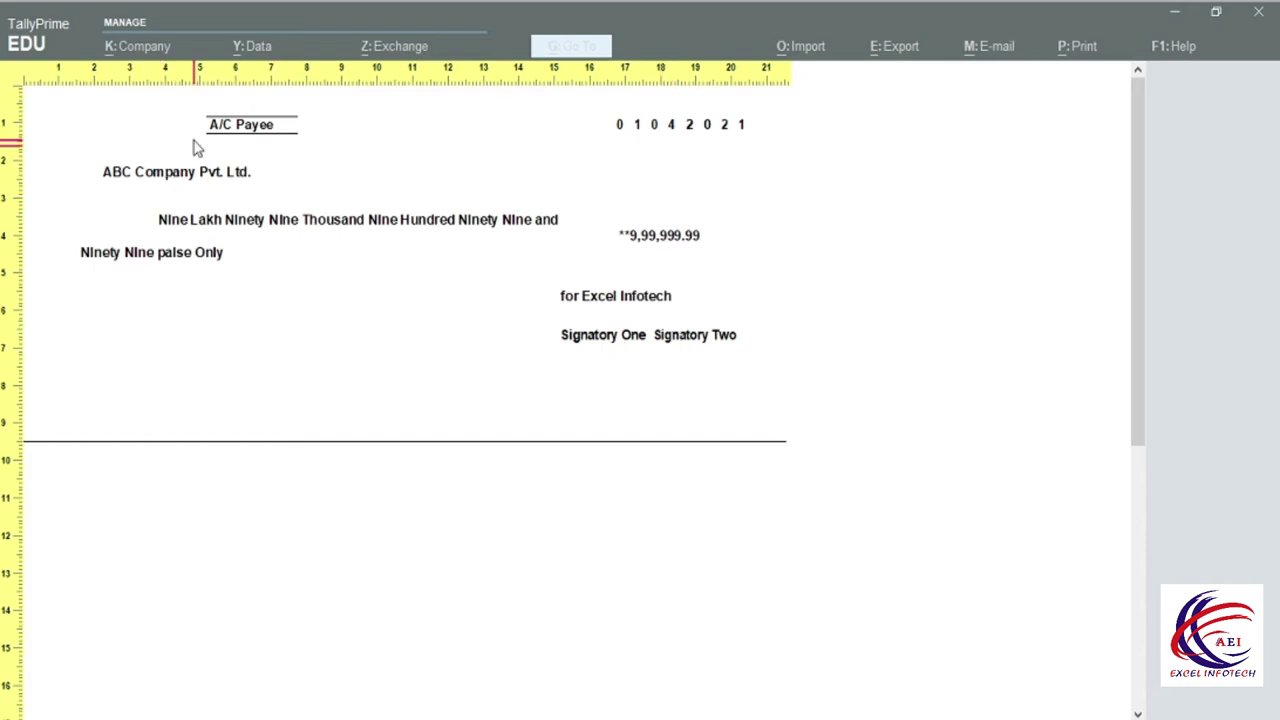
left_click(231, 372)
key("Escape")
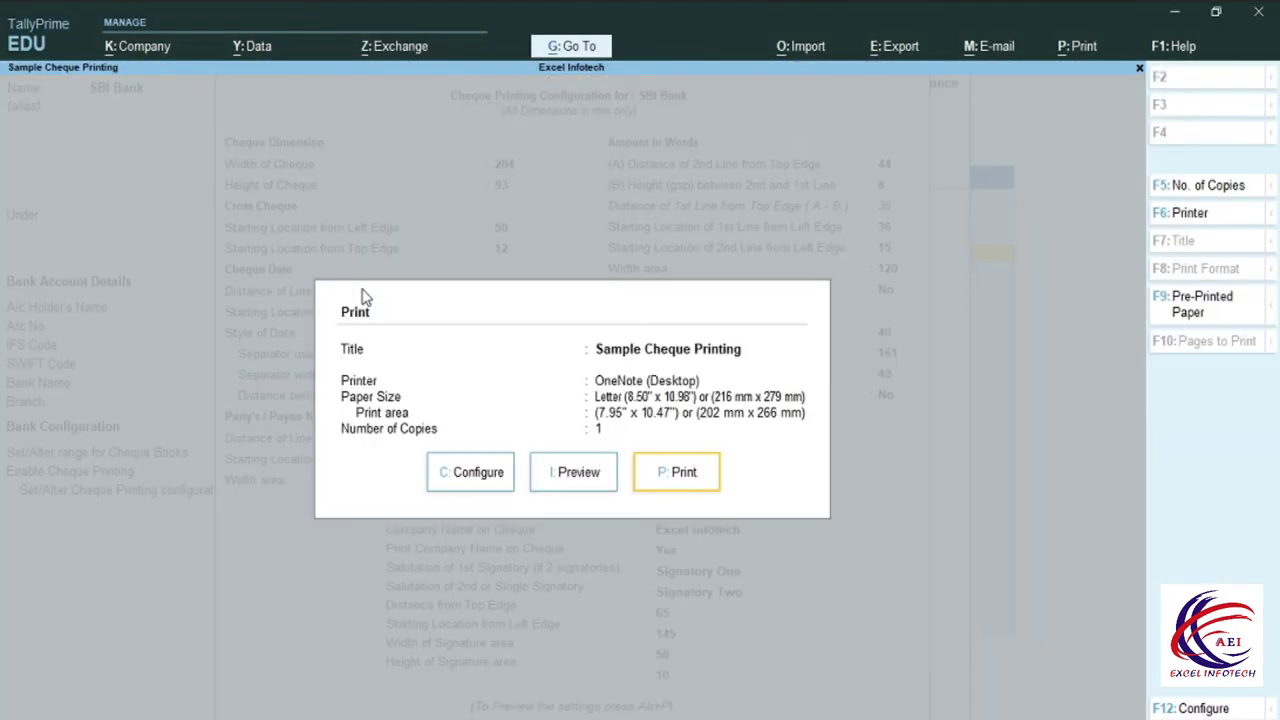
Fill in the ledger's mailing address and a 1,00,000.00 Dr opening balance.
key("Escape")
key("Escape")
key("Up")
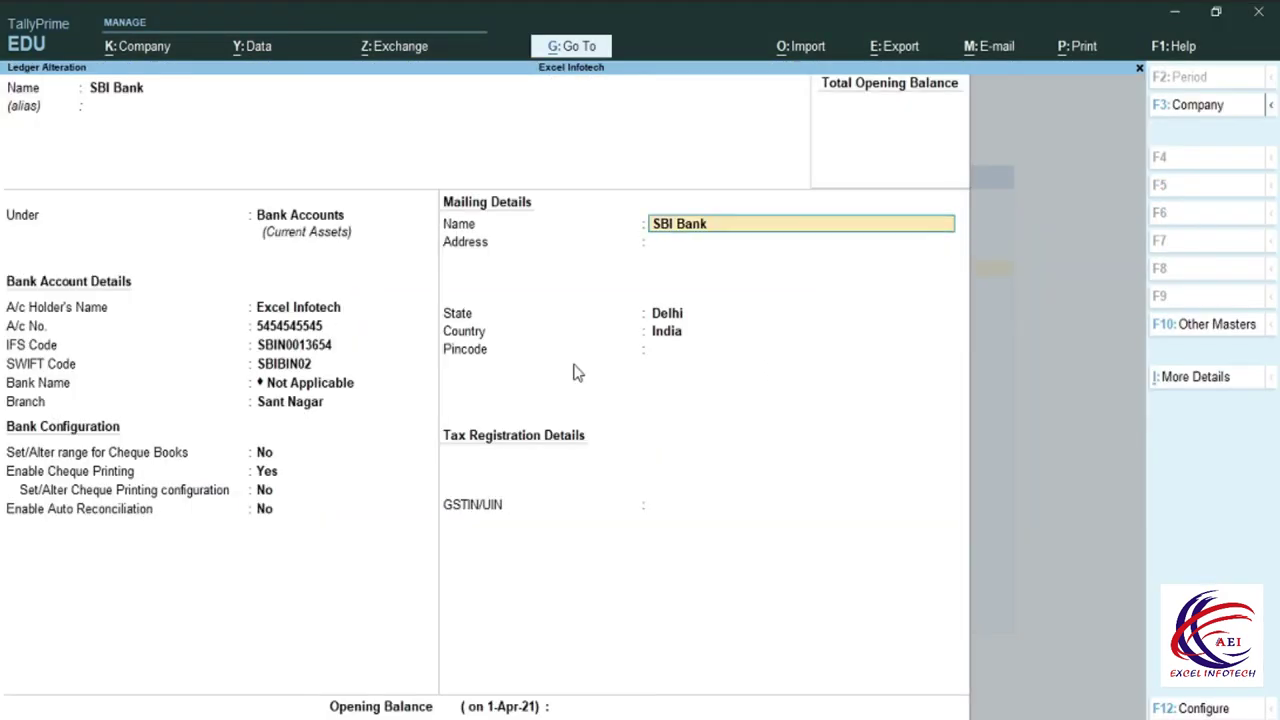
key("Return")
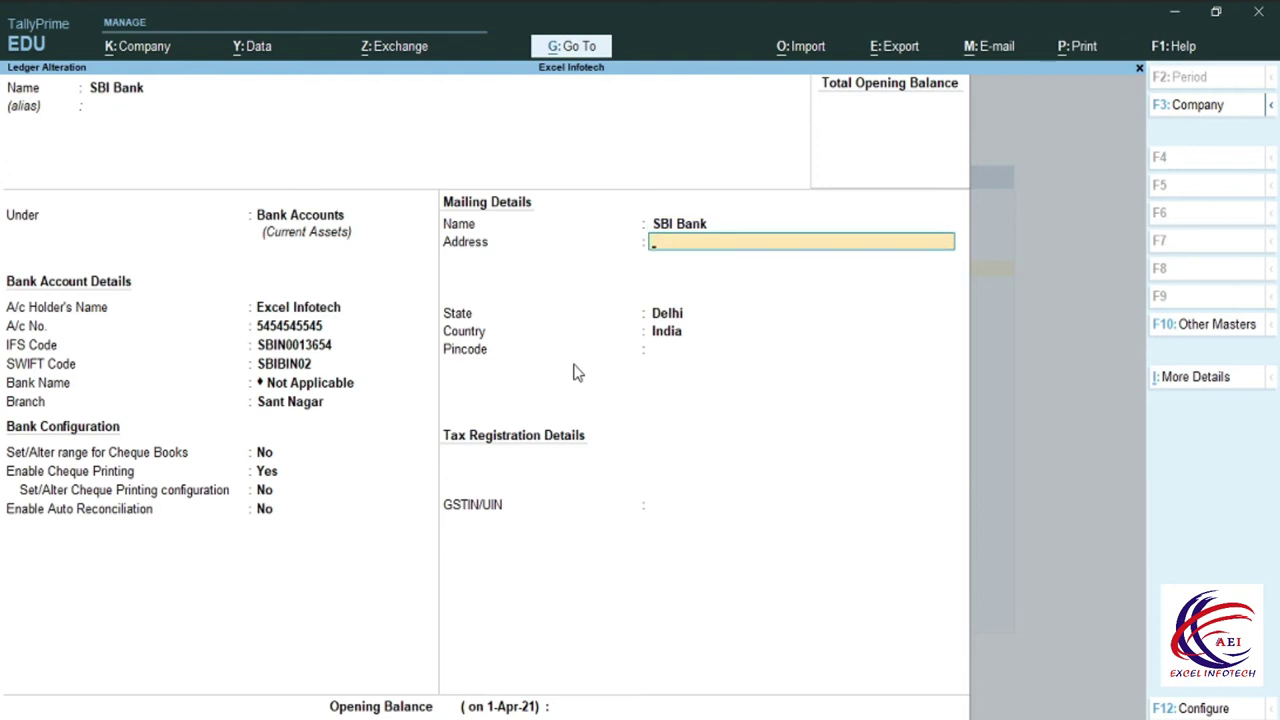
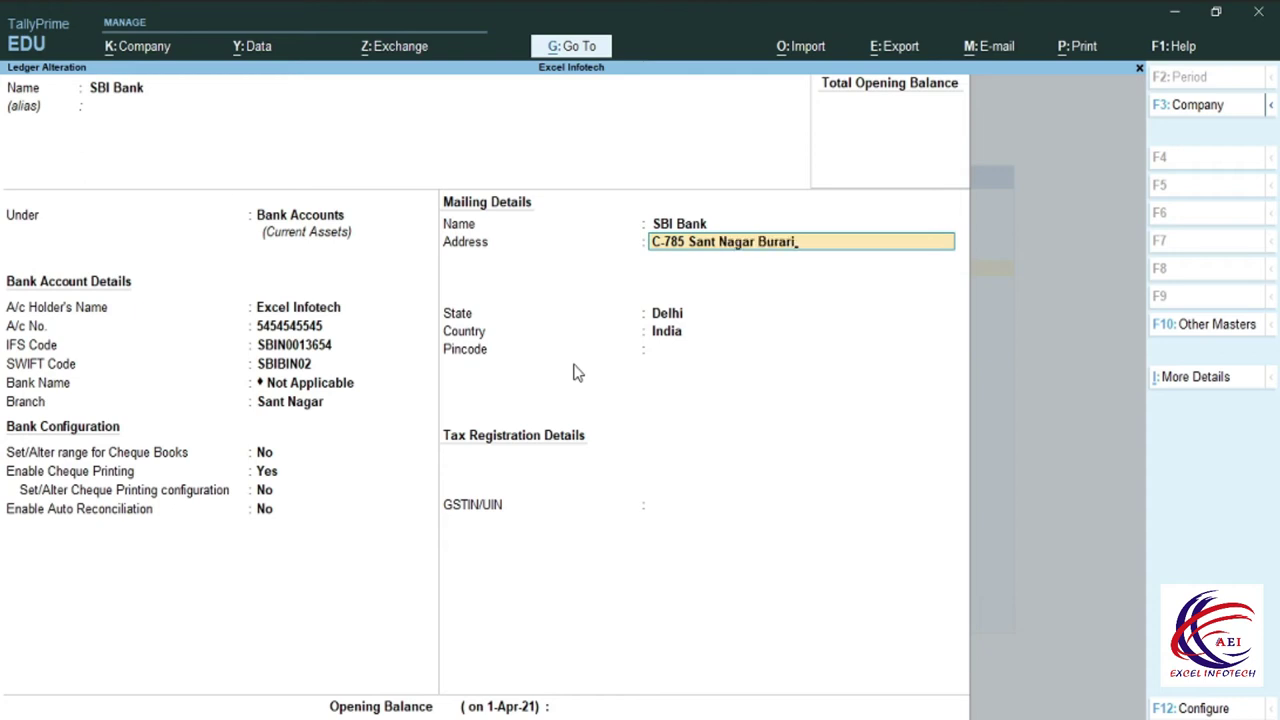
key("Return")
key("Return")
key("Return")
key("Return")
key("Return")
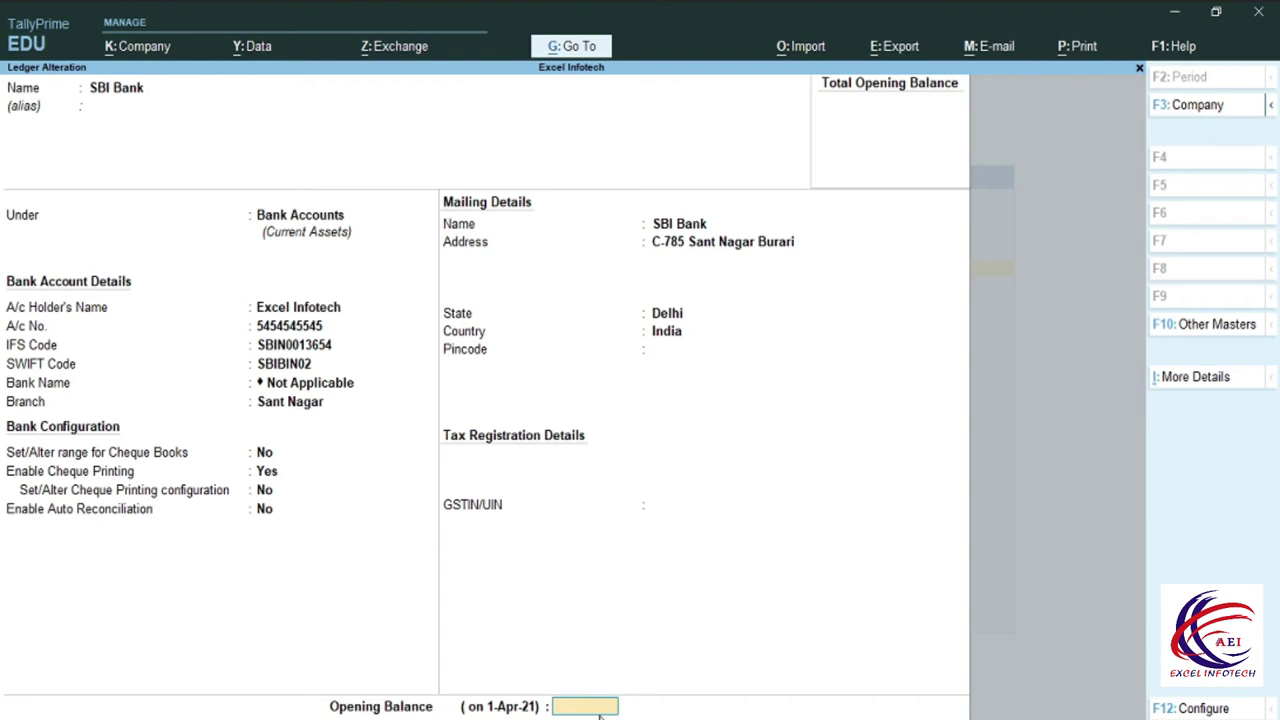
type("100000")
key("Return")
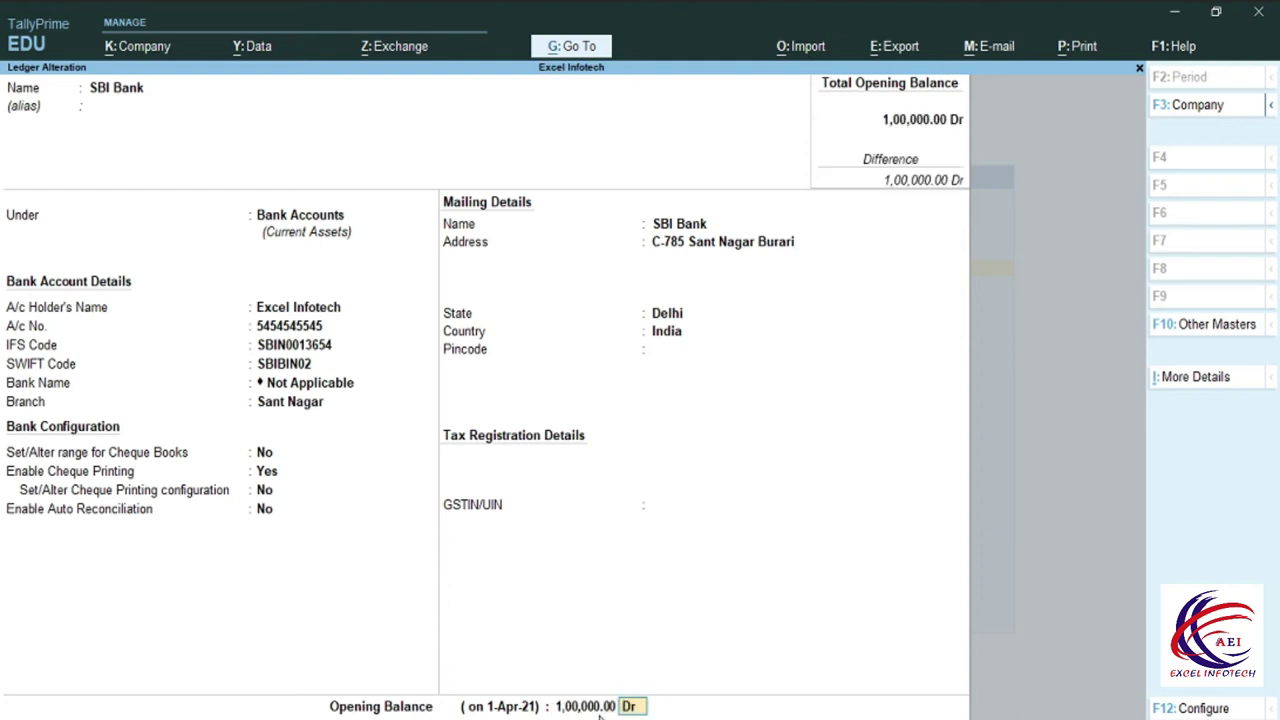
key("Return")
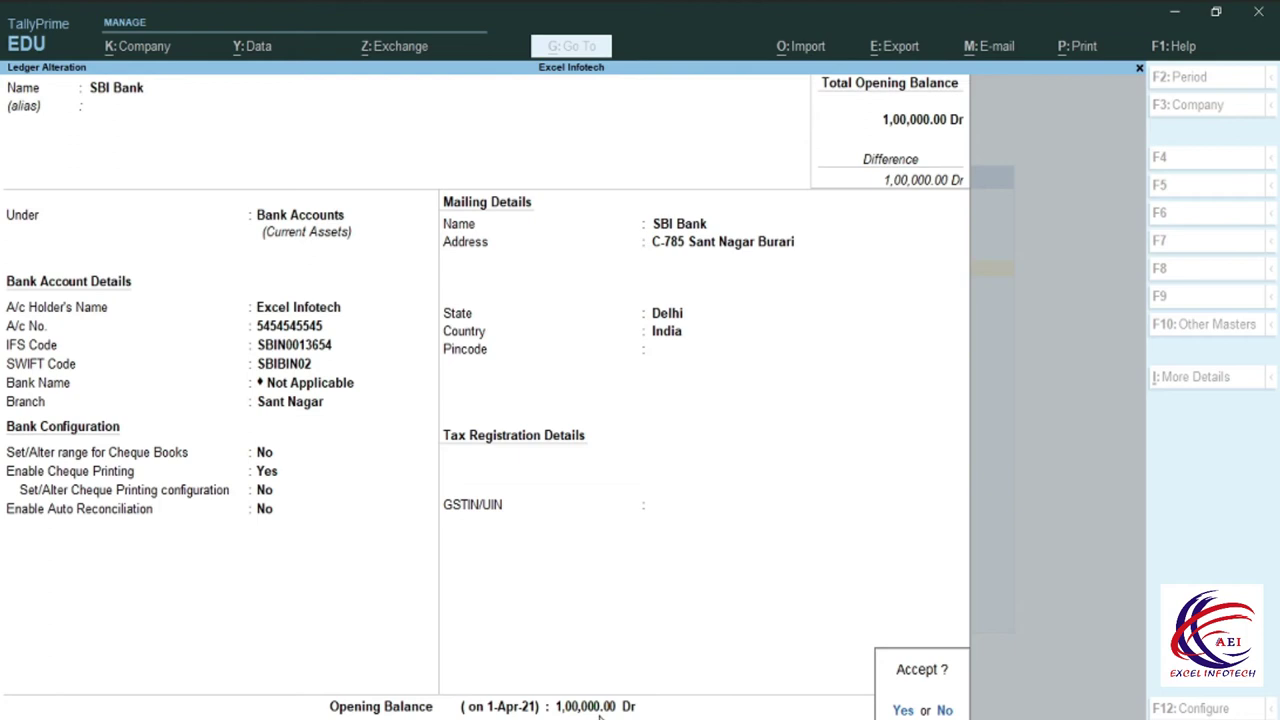
Save the SBI Bank ledger, quit the leftover ledger form, and return to Gateway of Tally.
key("Escape")
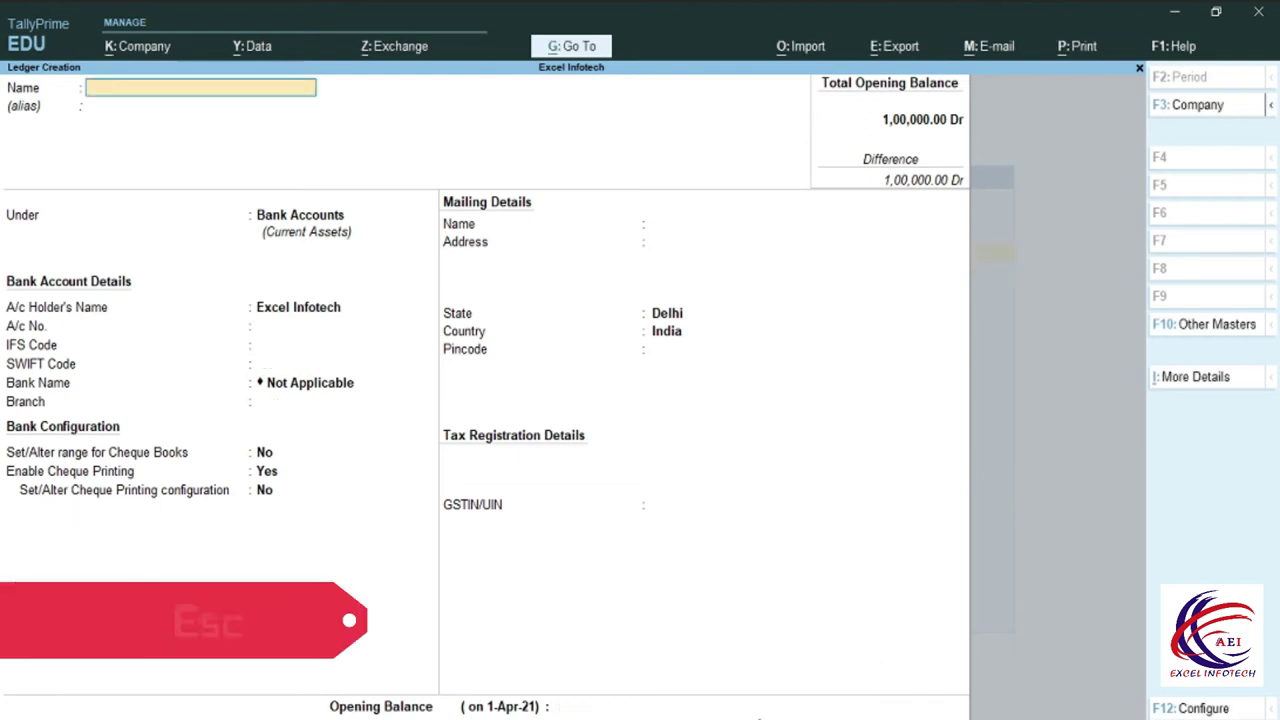
key("Escape")
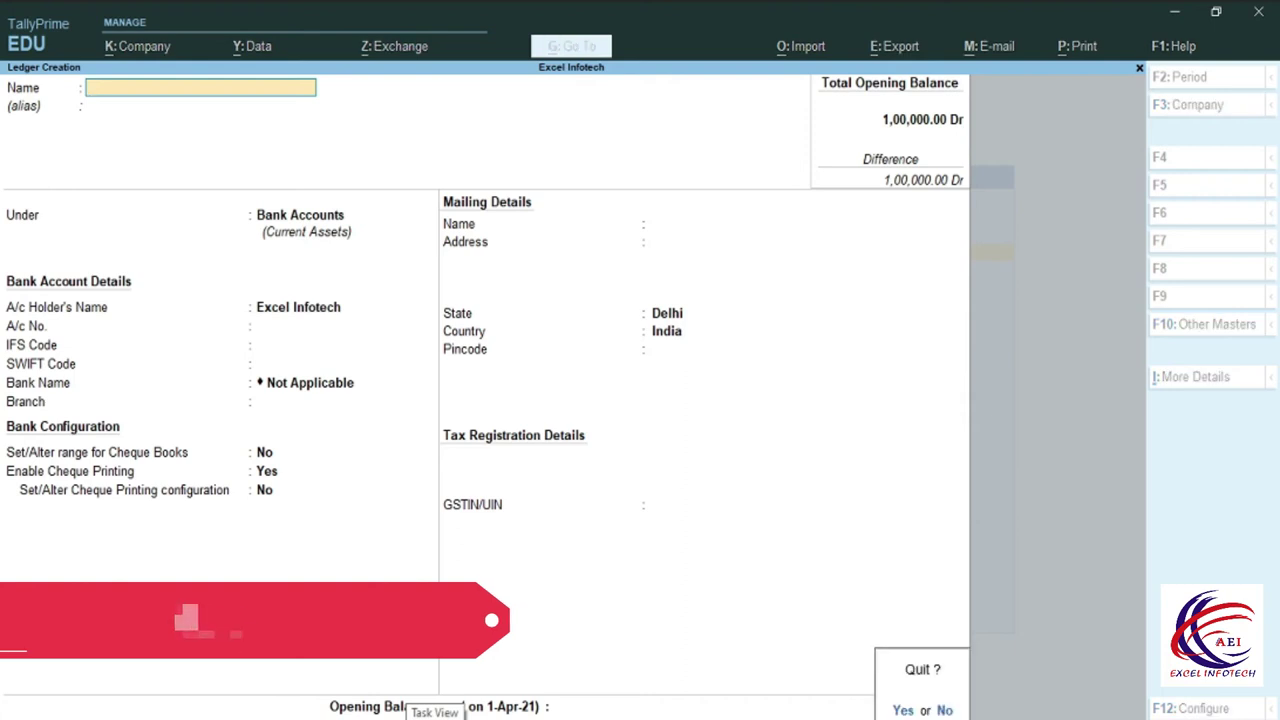
key("y")
key("Escape")
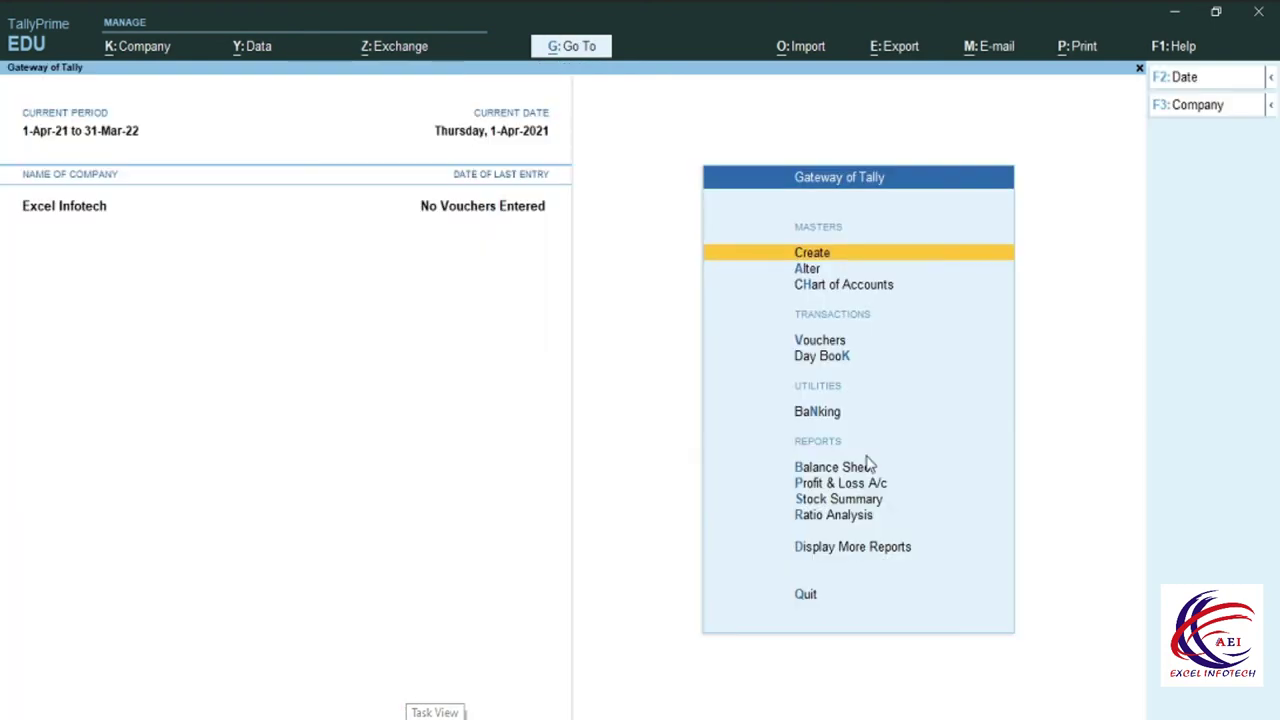
Start a Payment voucher with SBI Bank as the account and open Ledger Creation with Alt+C.
left_click(815, 342)
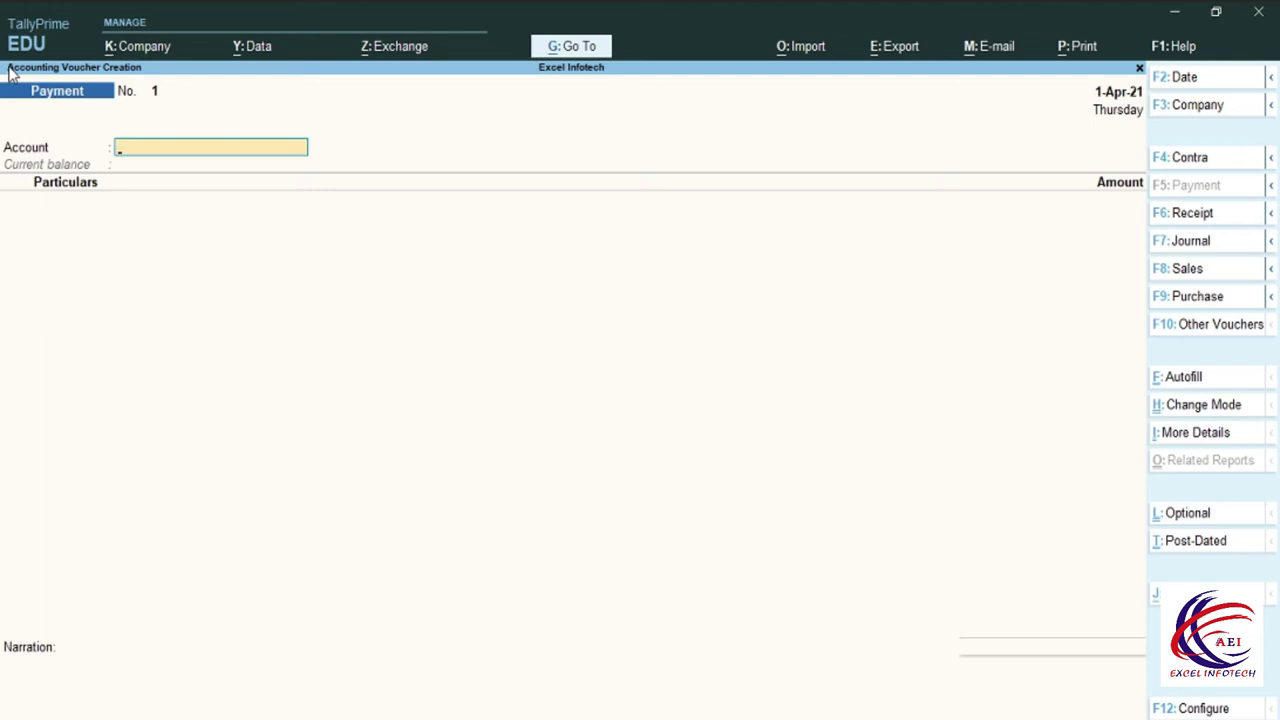
key("F5")
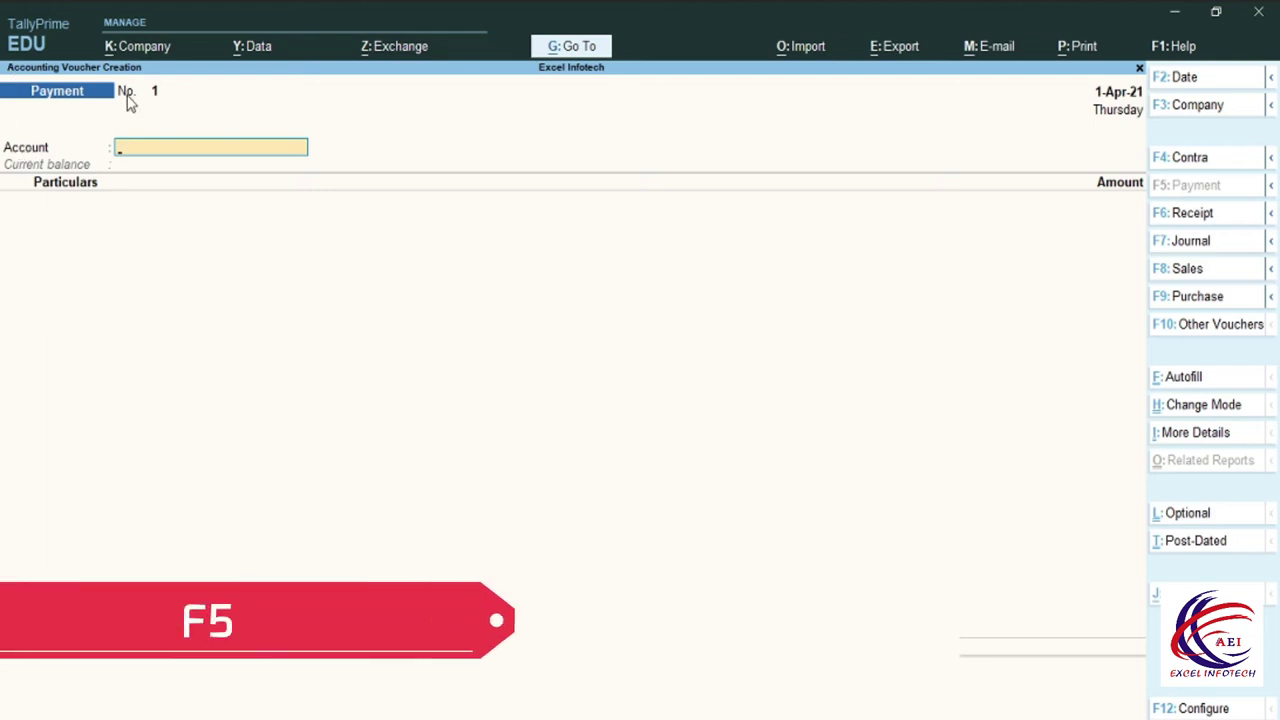
key("space")
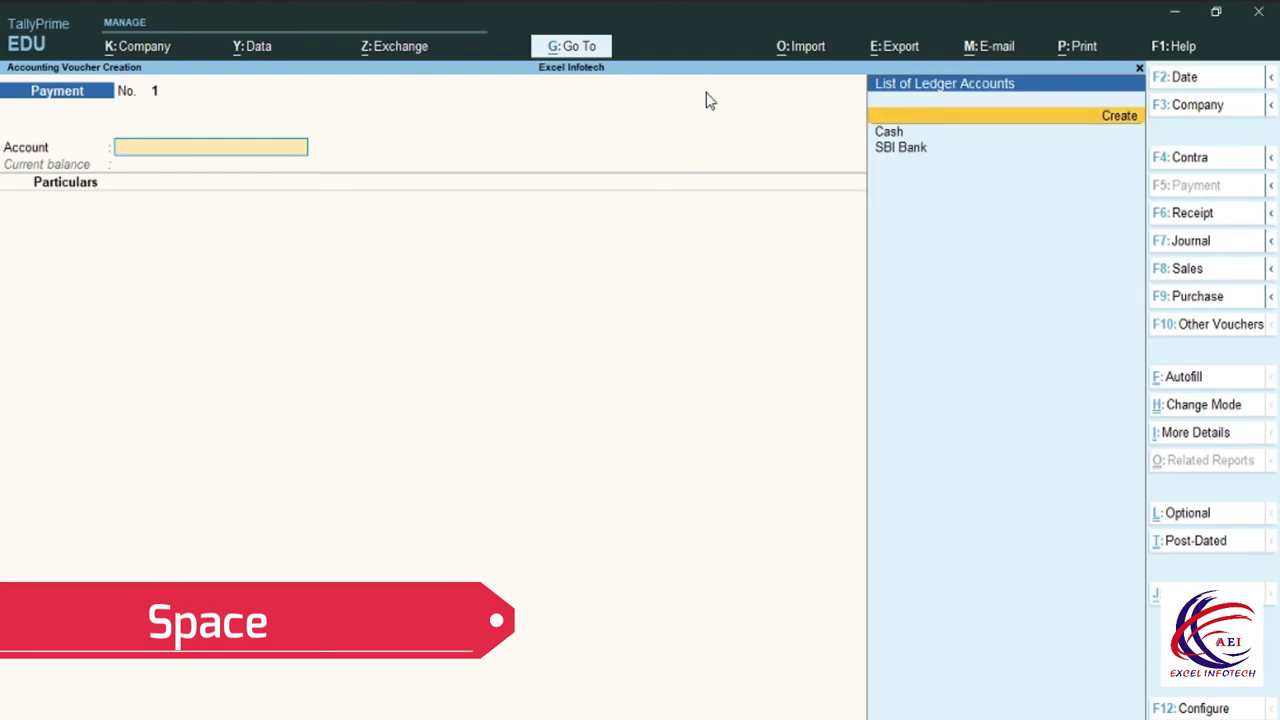
key("Down")
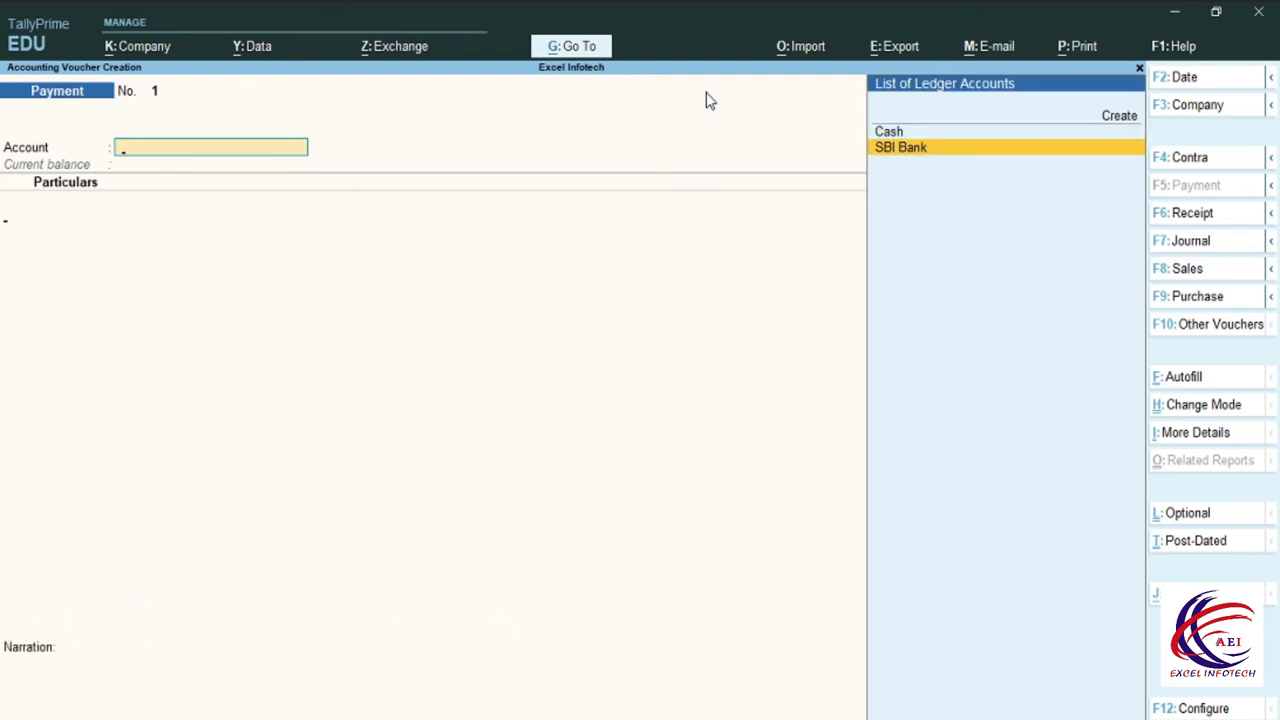
key("Return")
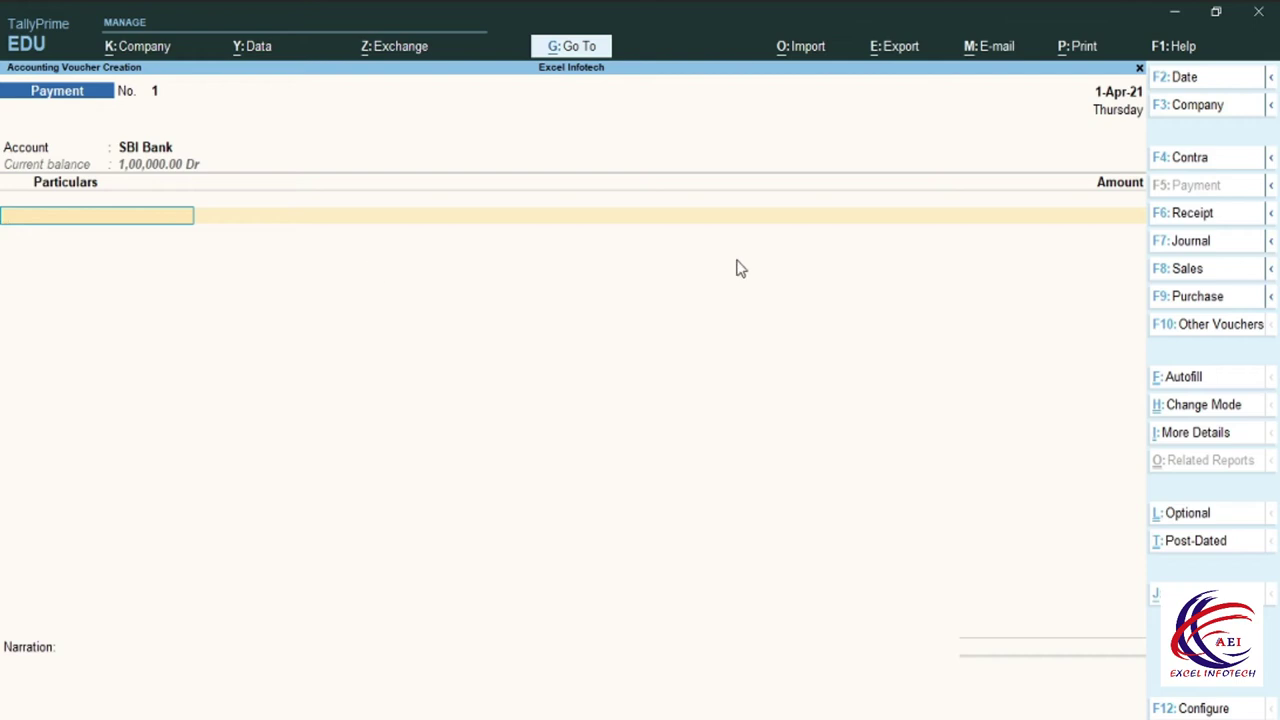
key("alt+c")
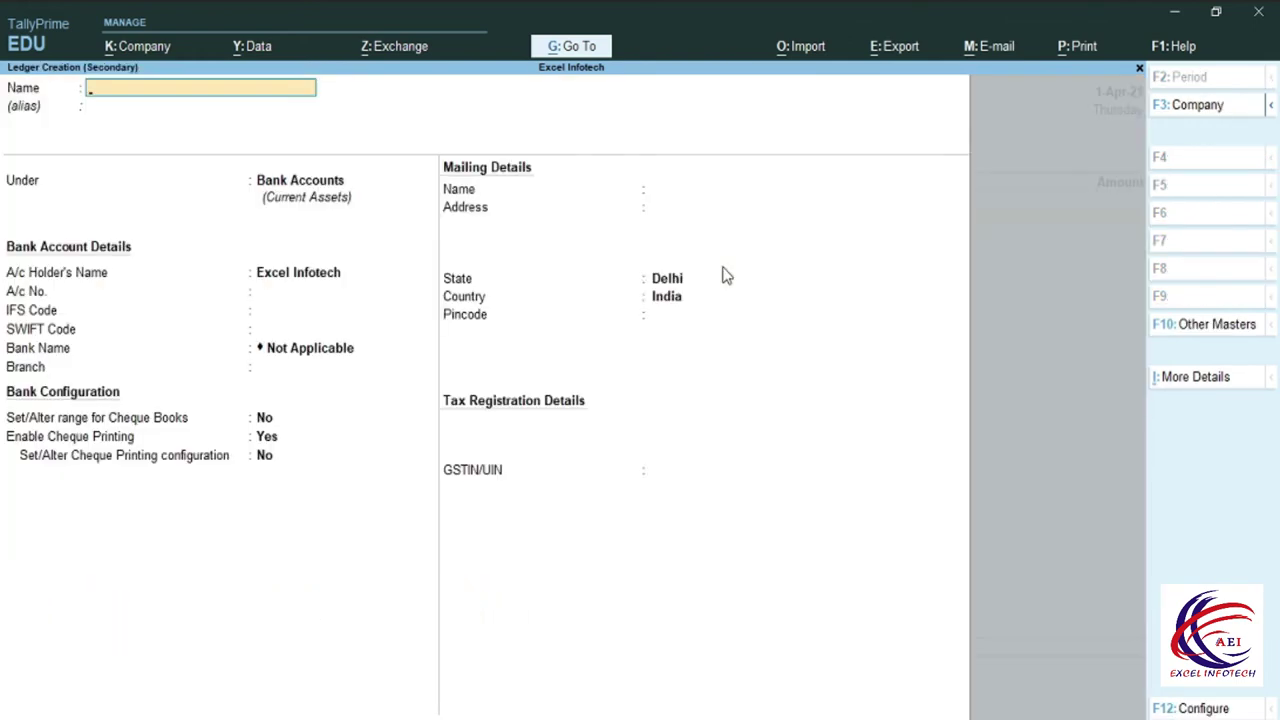
Create ledger Aditya Corp. under Sundry Creditors and enter 10000 as its payment amount.
type("Aditya Corp.")
key("Return")
key("Return")
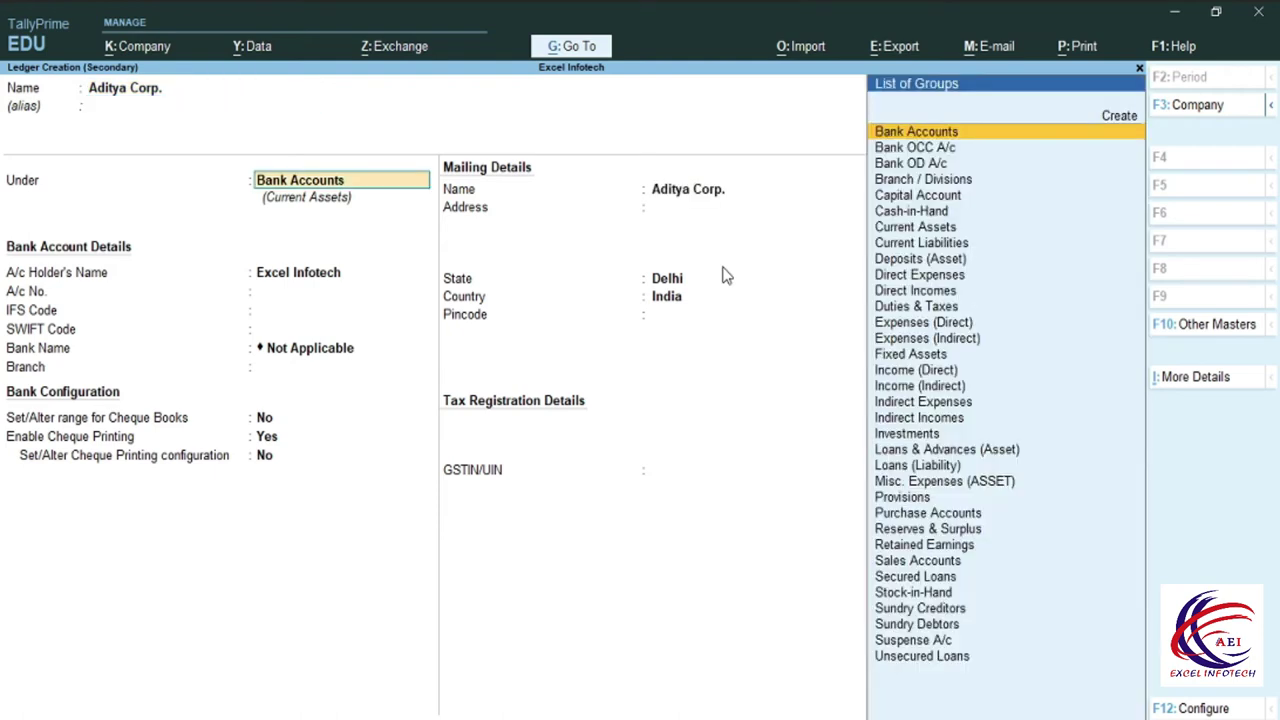
type("S")
key("Down")
key("Down")
key("Down")
key("Return")
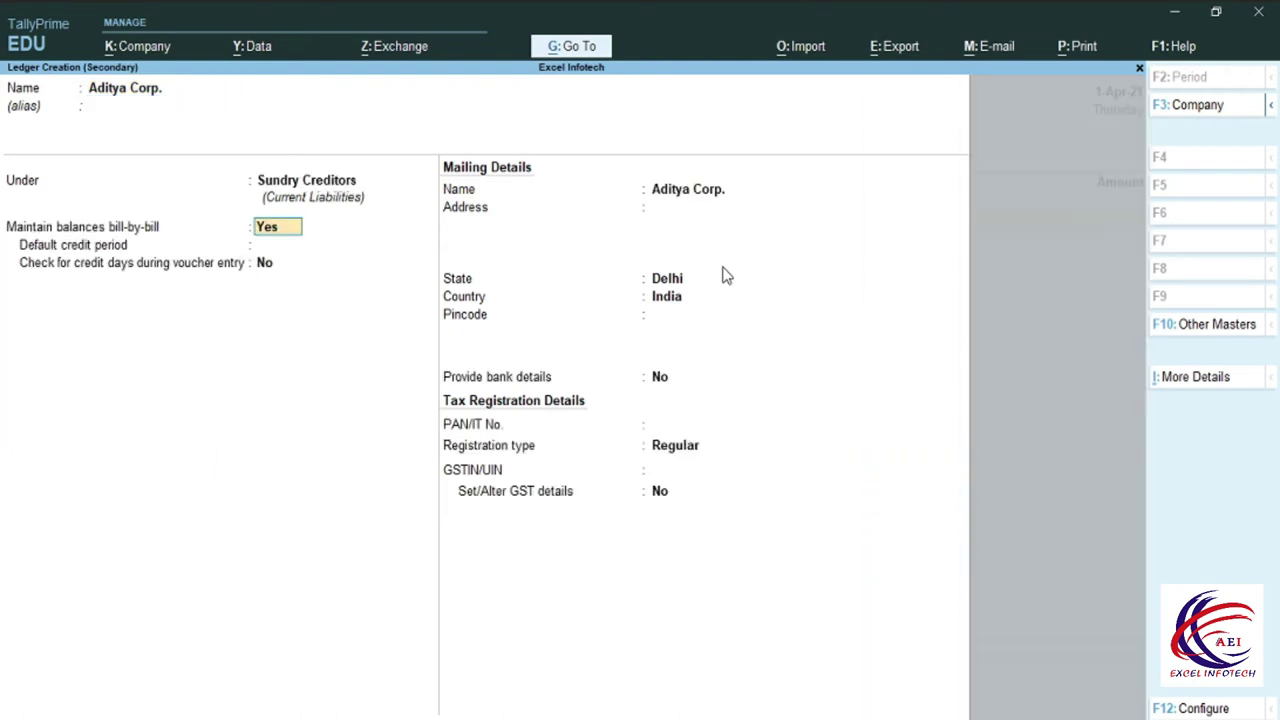
key("ctrl+a")
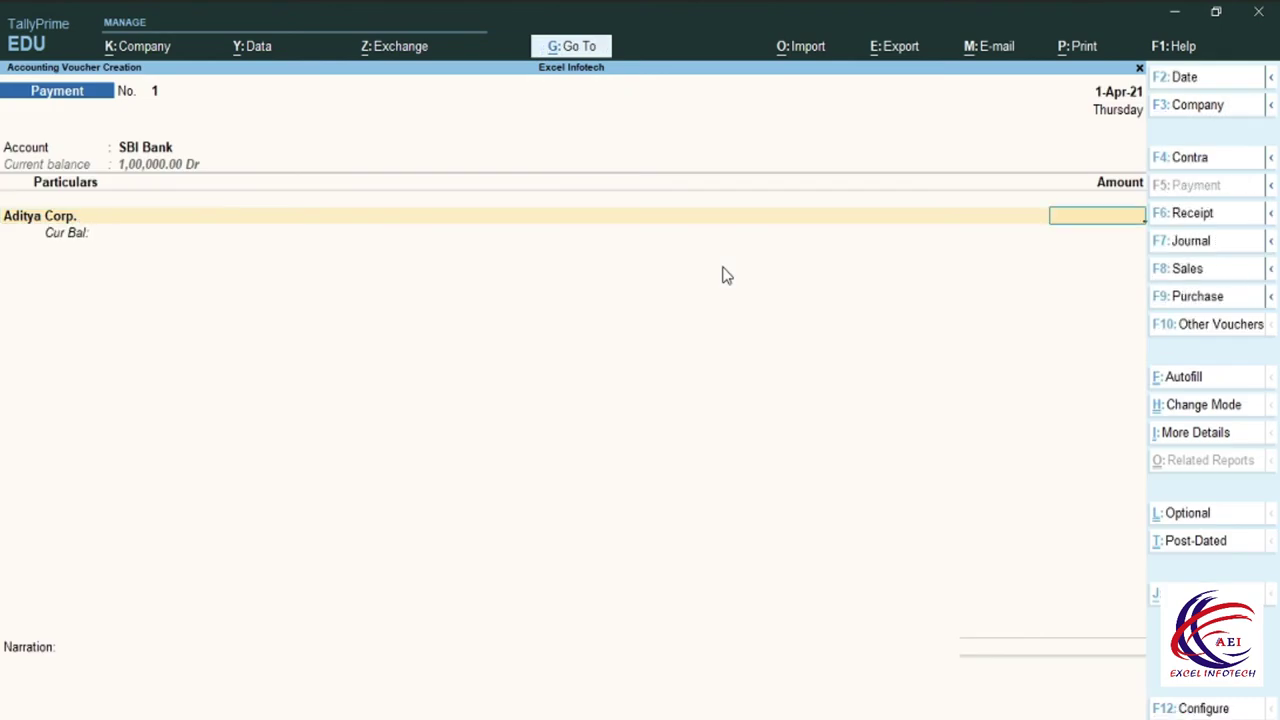
type("10000")
Accept the 10,000 On Account with cheque 150501 dated 1-Apr-21.
key("Return")
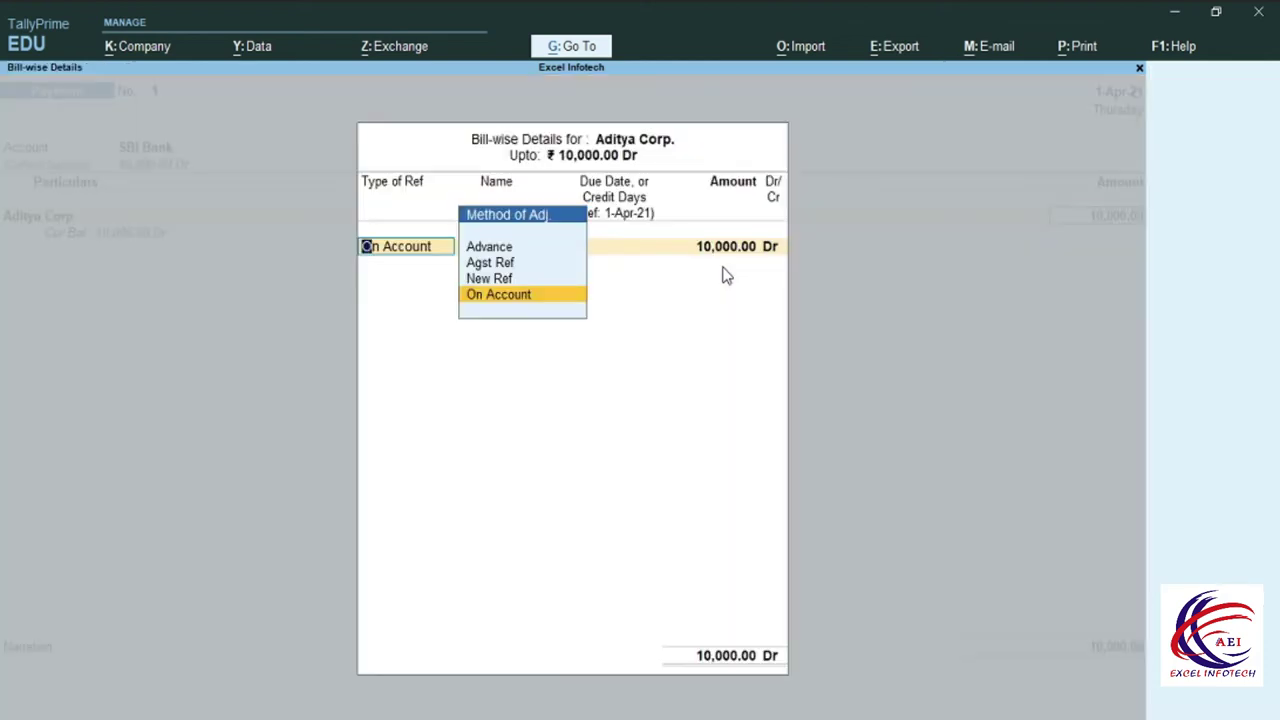
key("Return")
key("Return")
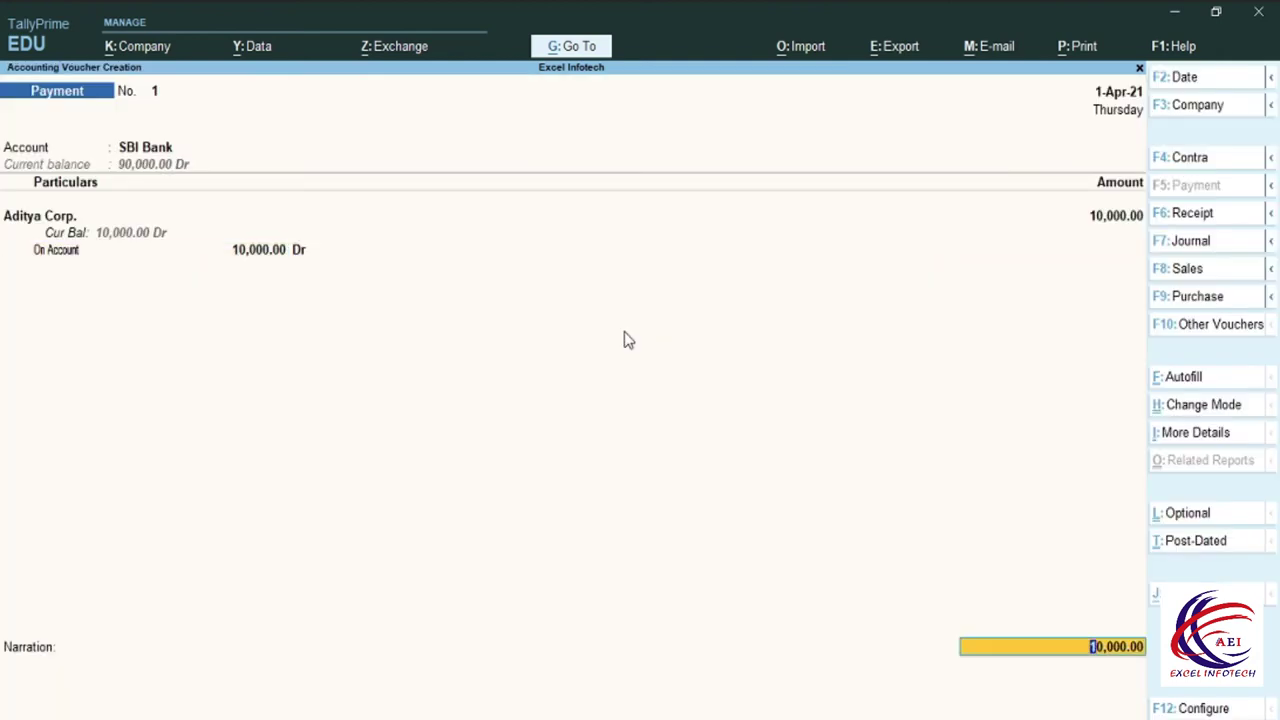
key("Return")
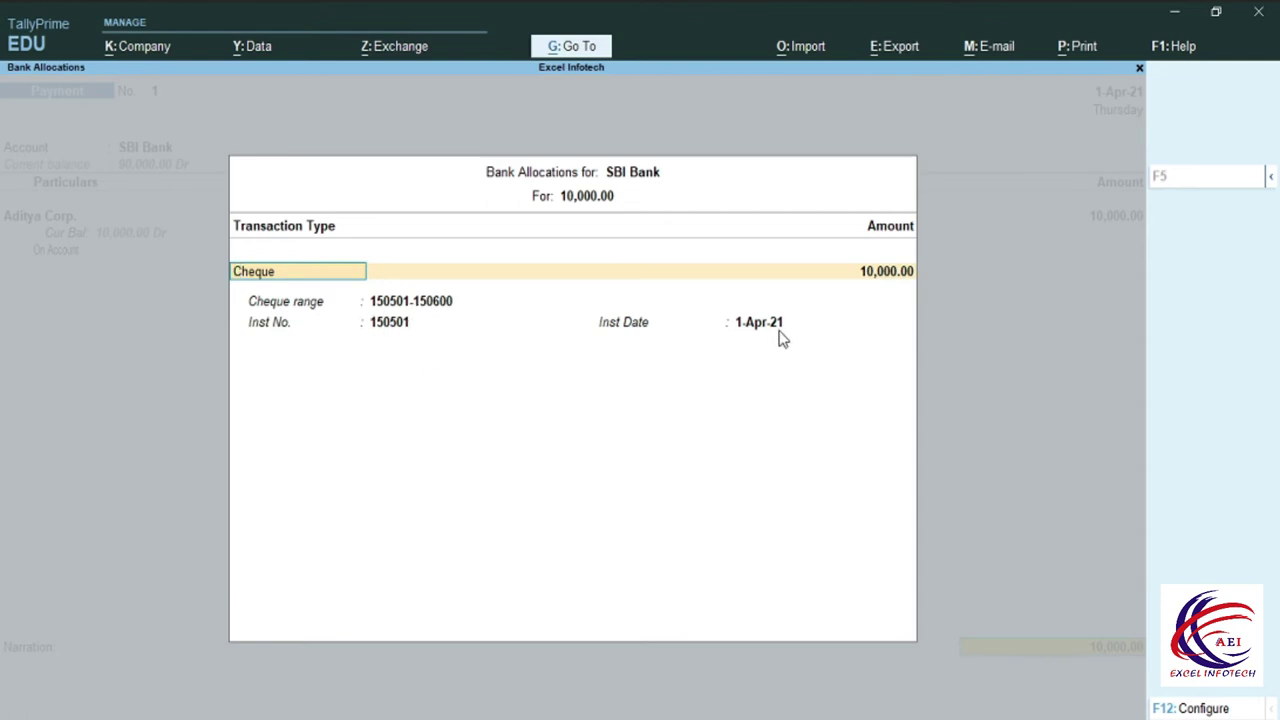
key("Return")
key("Return")
key("Return")
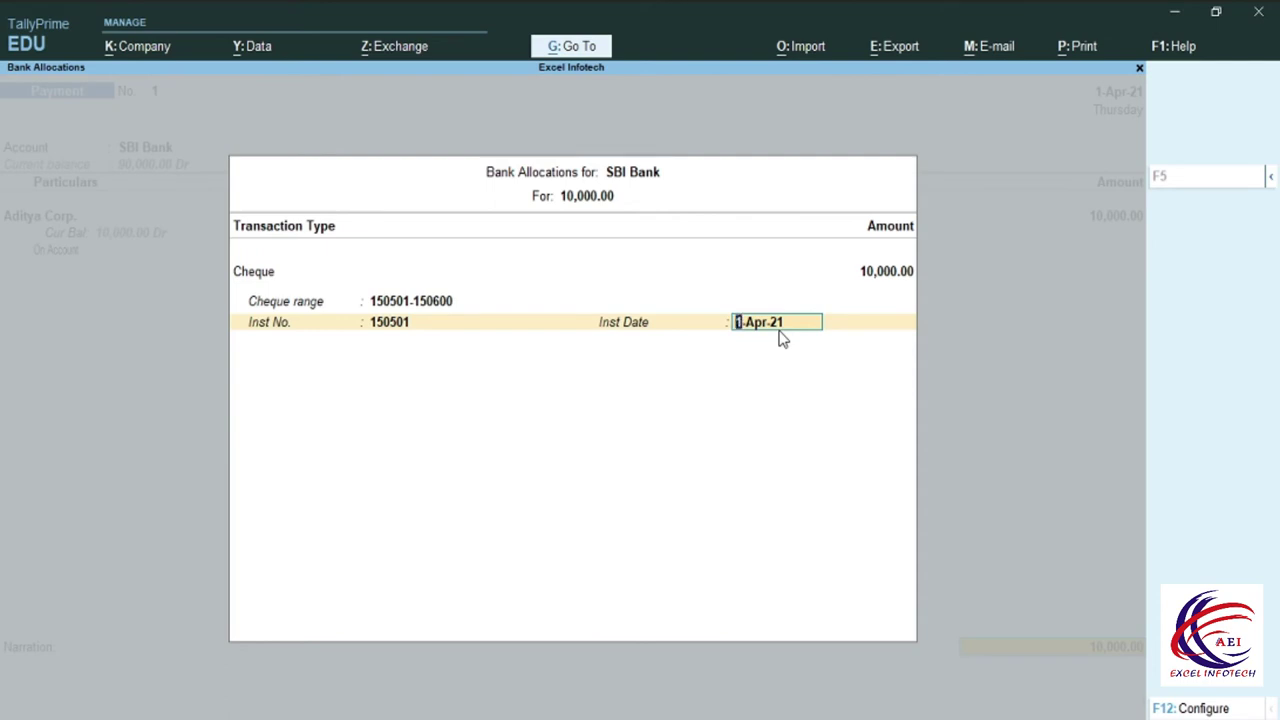
key("Return")
key("Return")
key("Return")
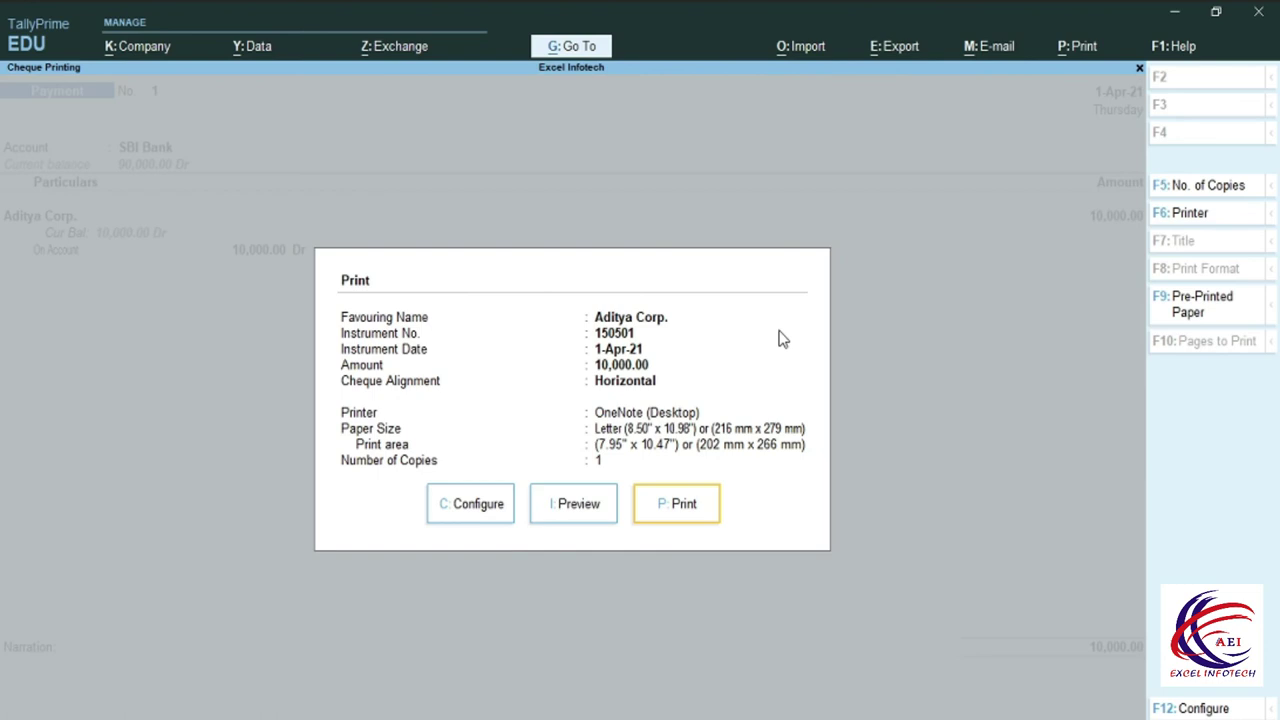
Preview and zoom the Ten Thousand cheque to Aditya Corp., then close without printing.
key("Left")
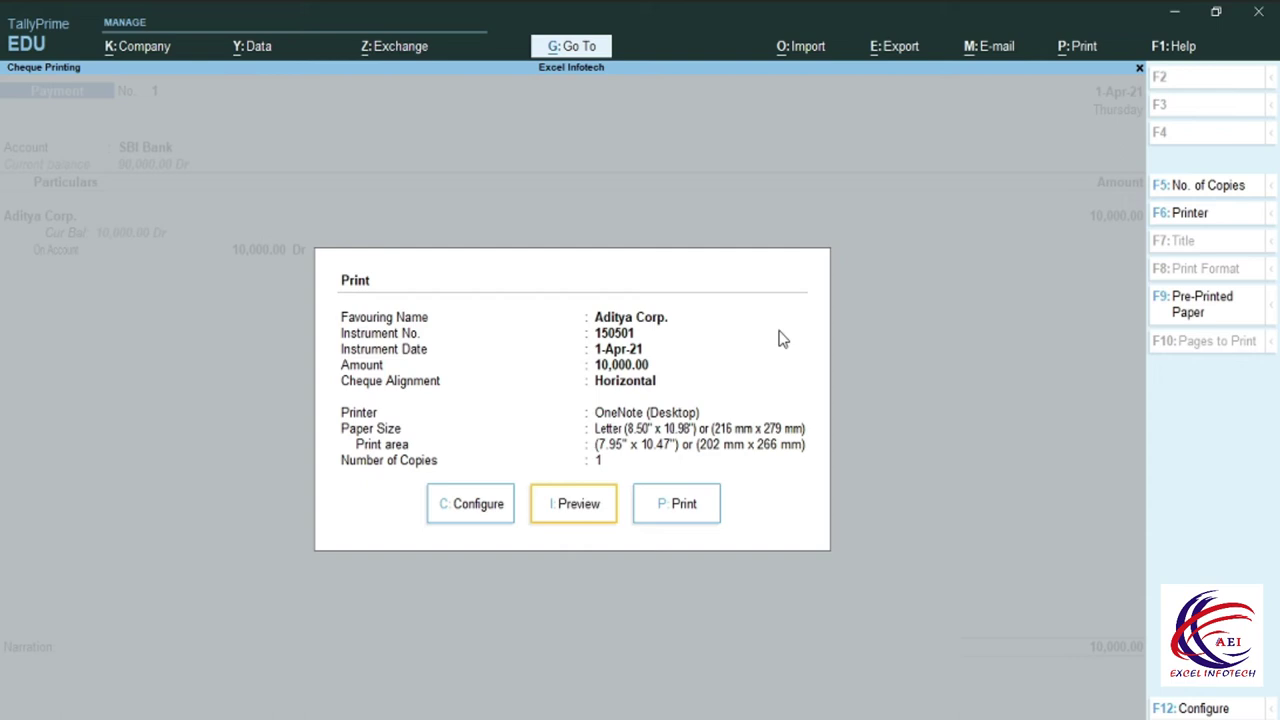
key("Return")
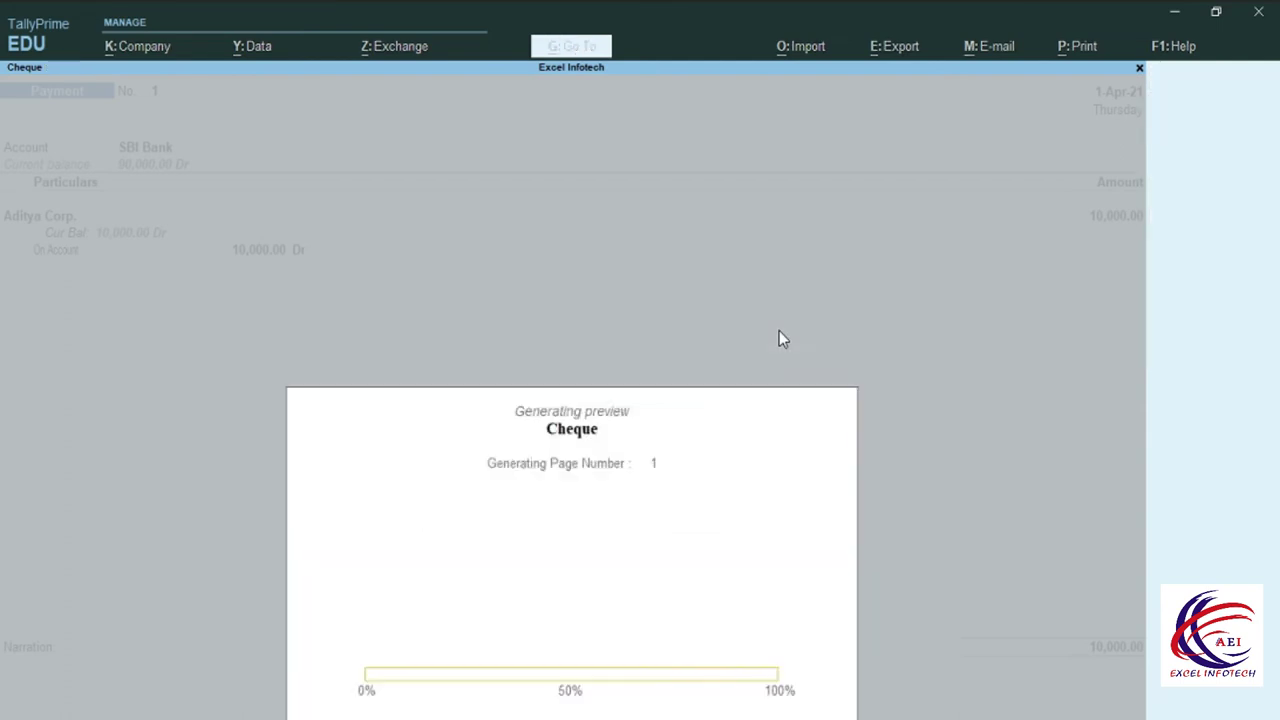
key("alt+z")
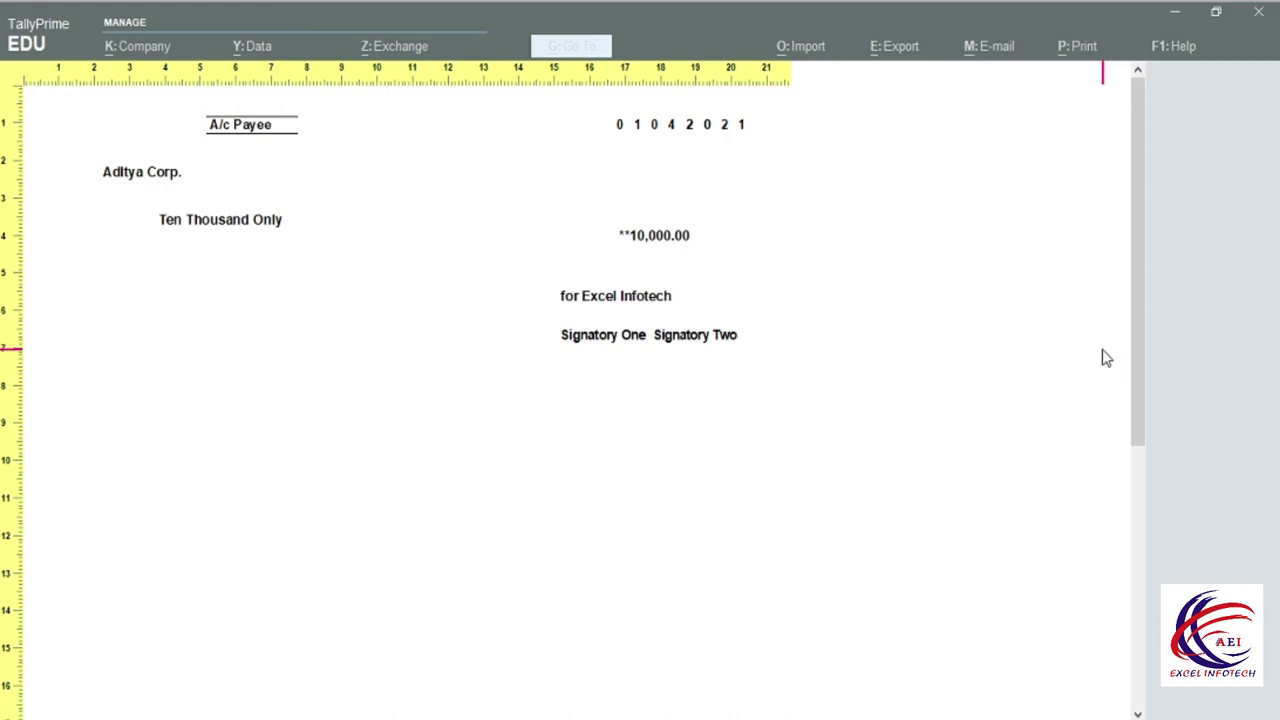
key("Escape")
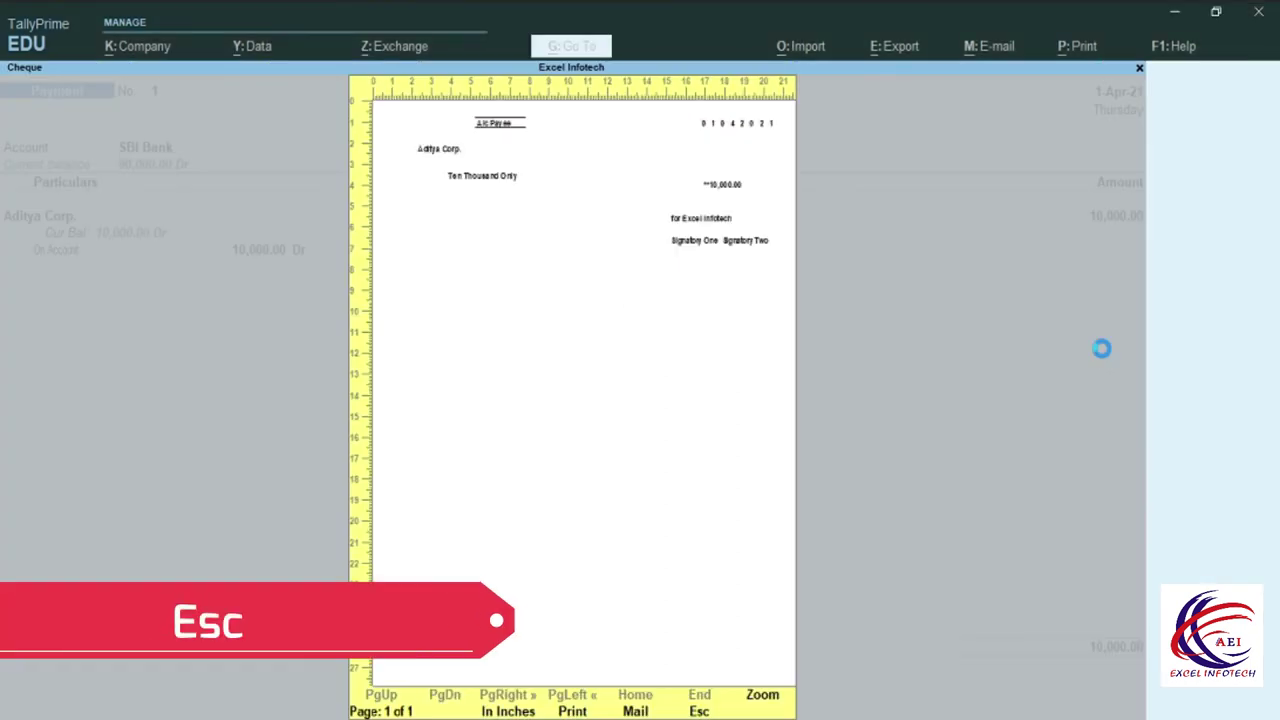
key("Escape")
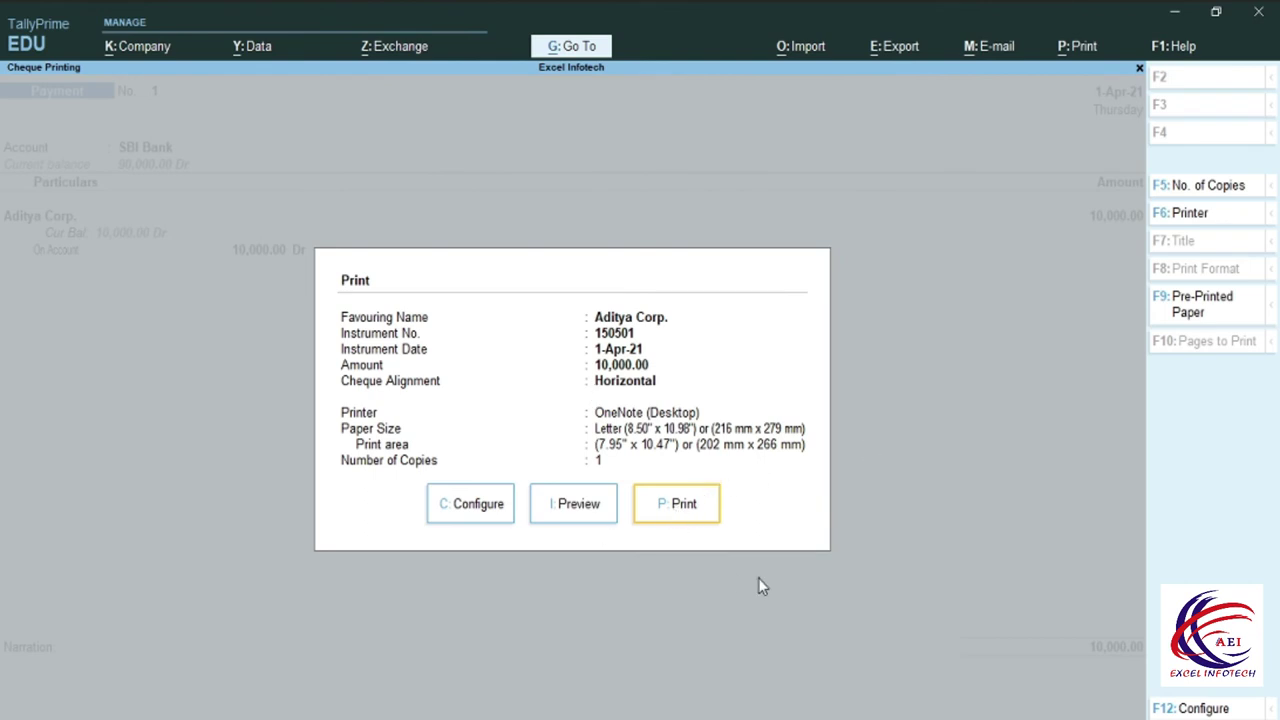
key("Escape")
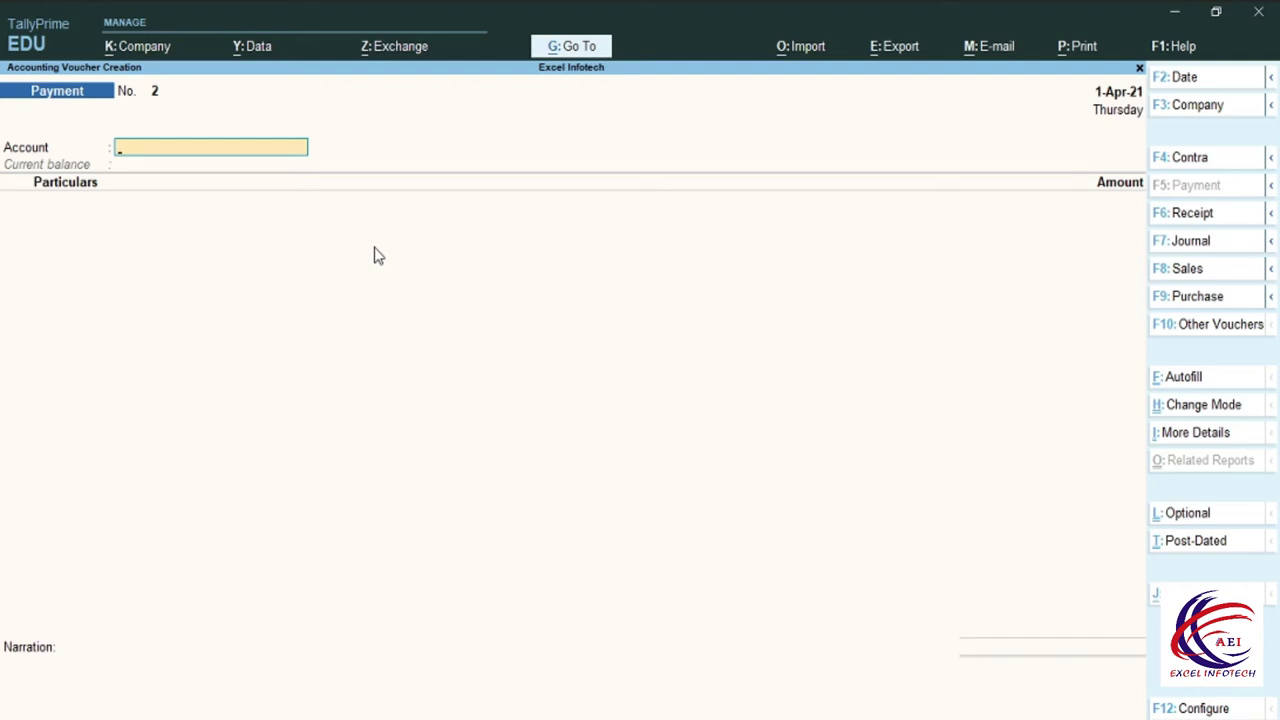
Pay from SBI Bank and create the new Kamal Ind. ledger under Sundry Creditors.
key("Down")
key("Down")
key("Return")
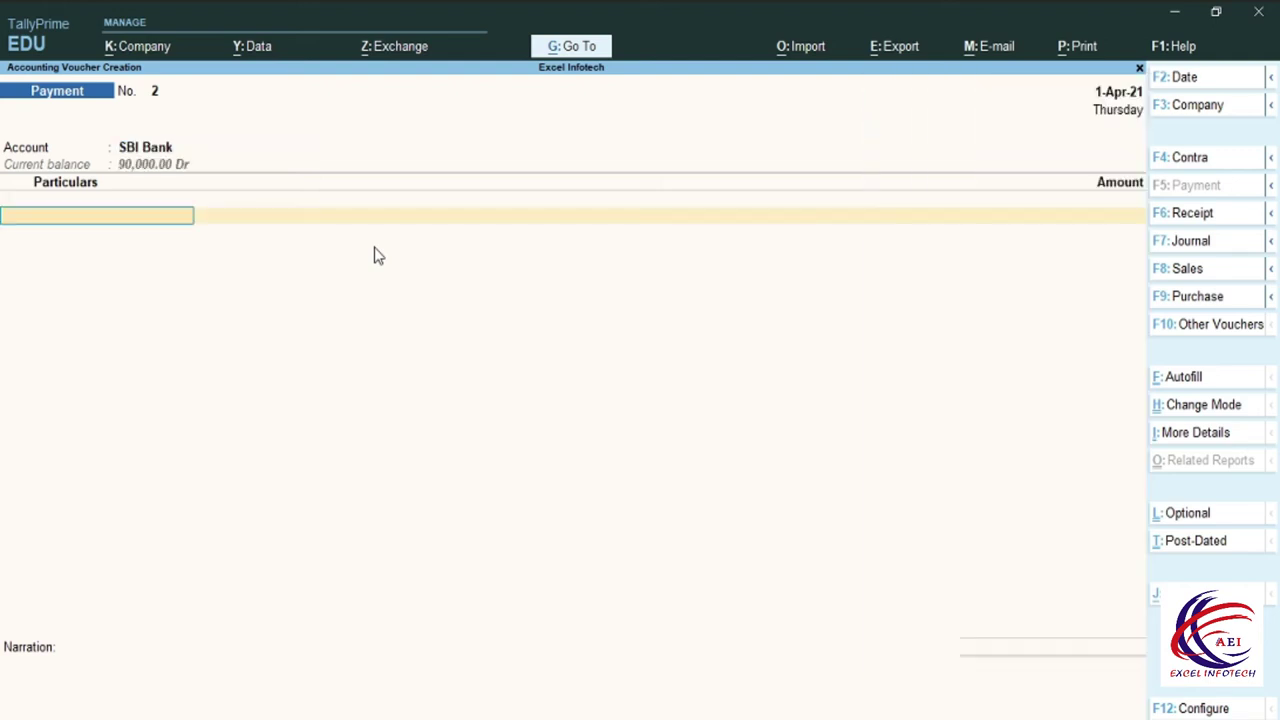
key("alt+c")
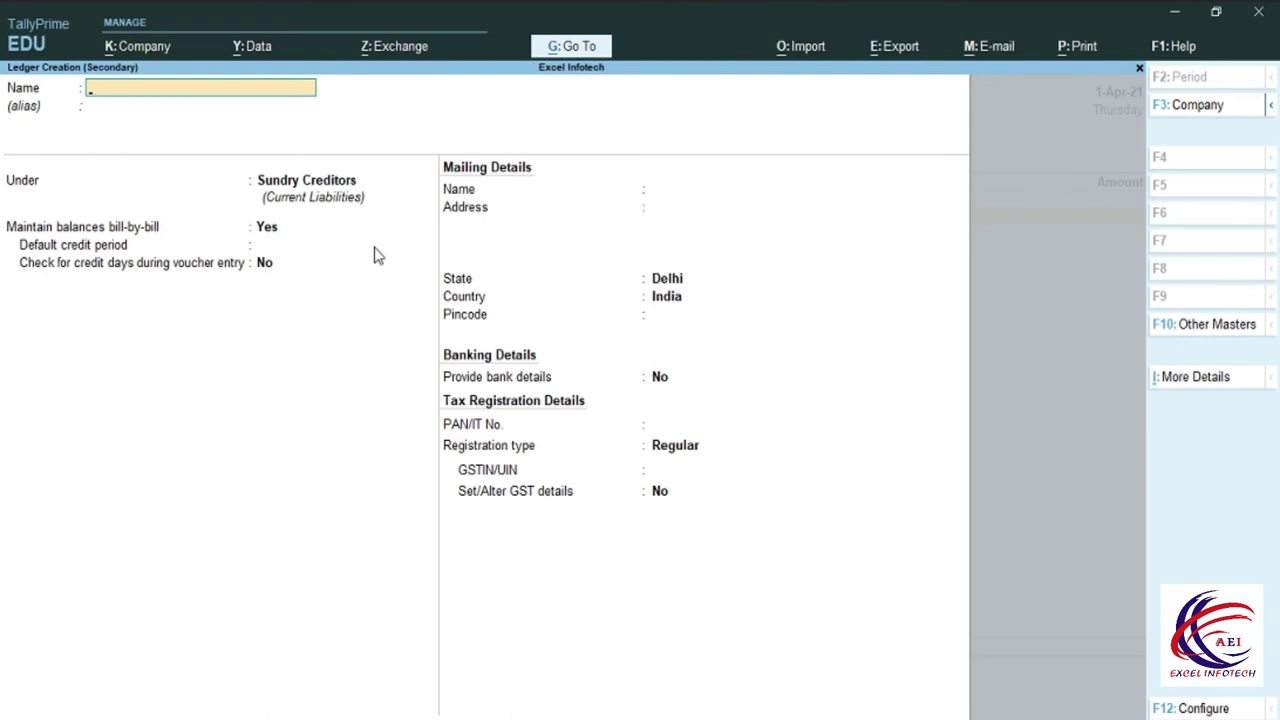
type("Kamal Ind.")
key("Return")
key("Return")
key("Return")
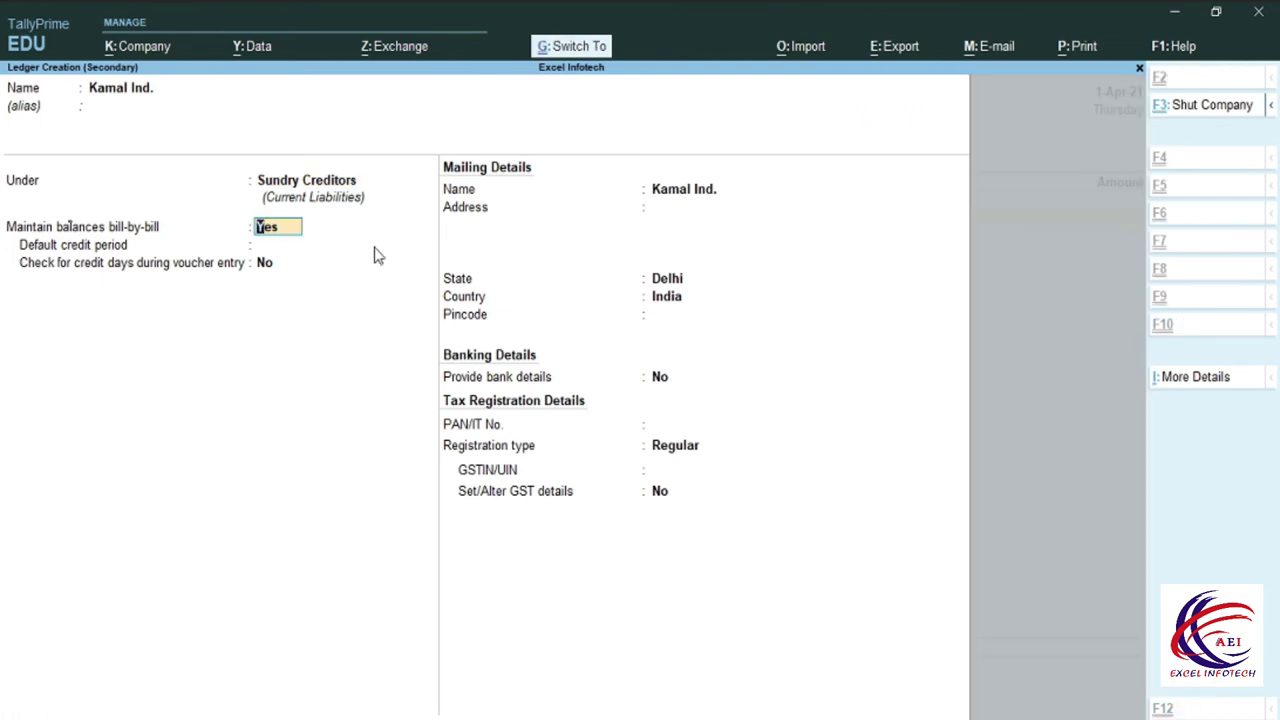
key("ctrl+a")
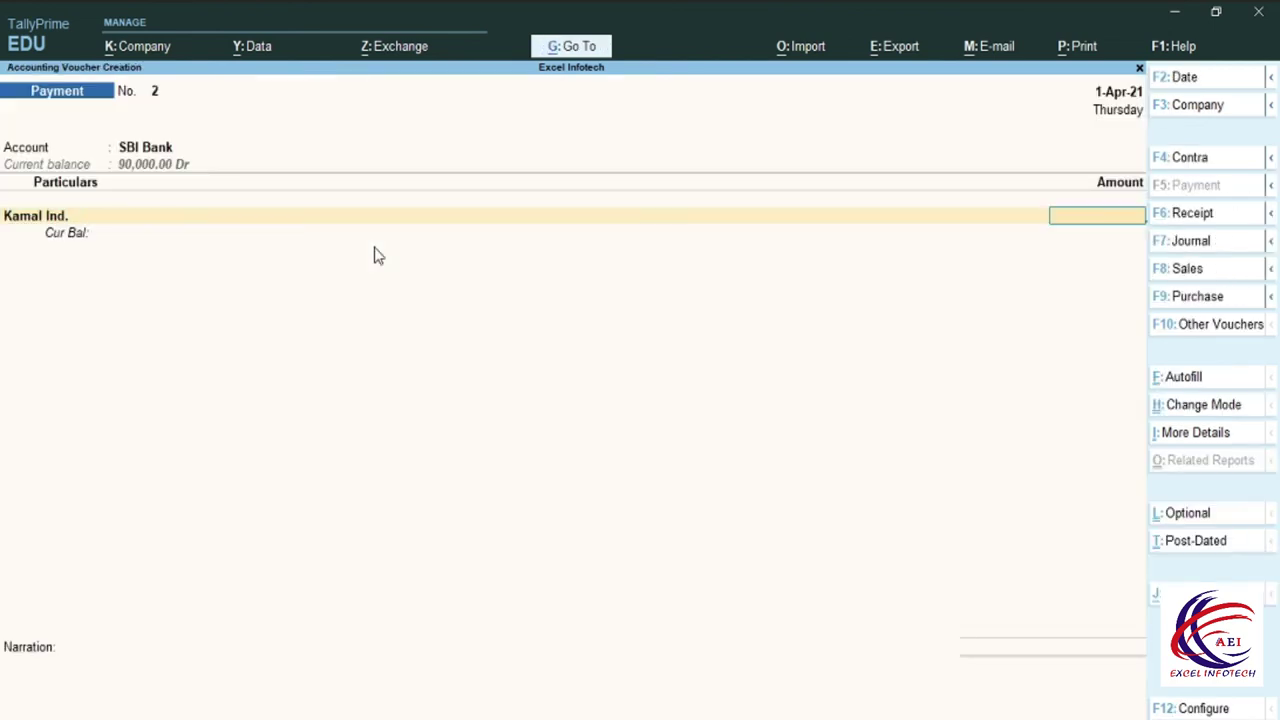
Enter 15,000 for Kamal Ind. On Account, with the cheque 150502 bank allocation.
type("15000")
key("Return")
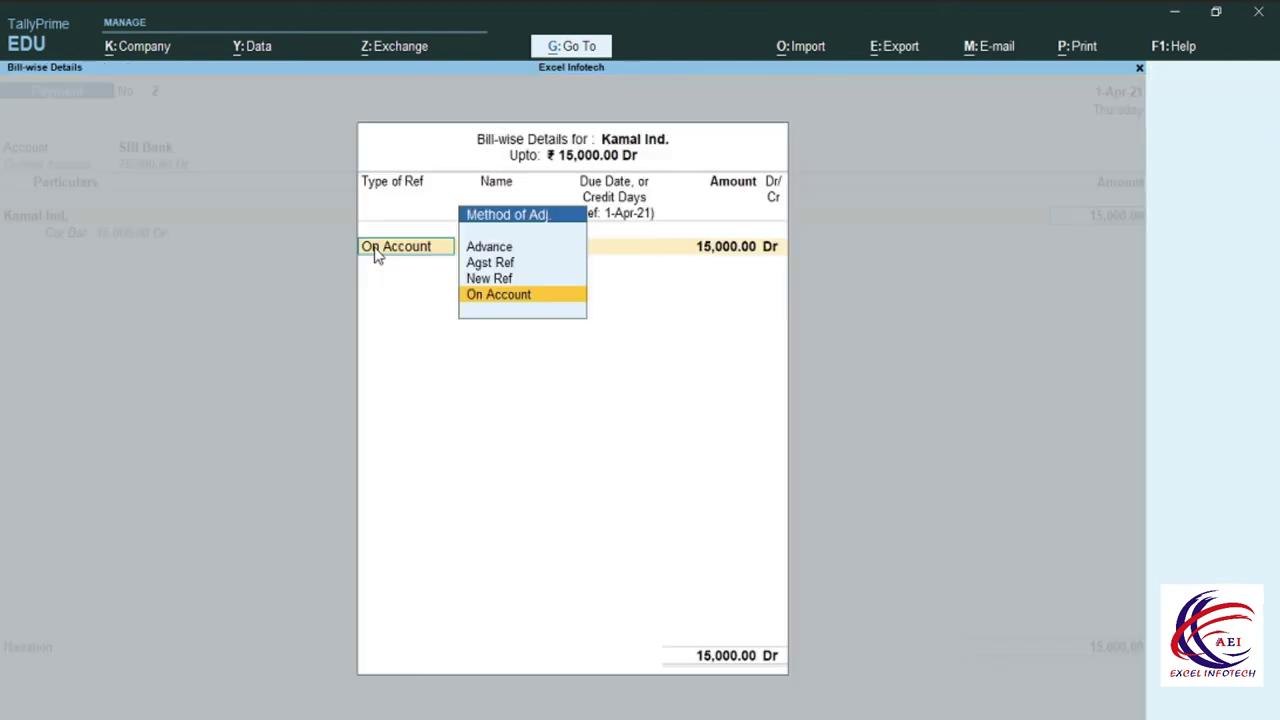
key("Return")
key("Return")
key("Return")
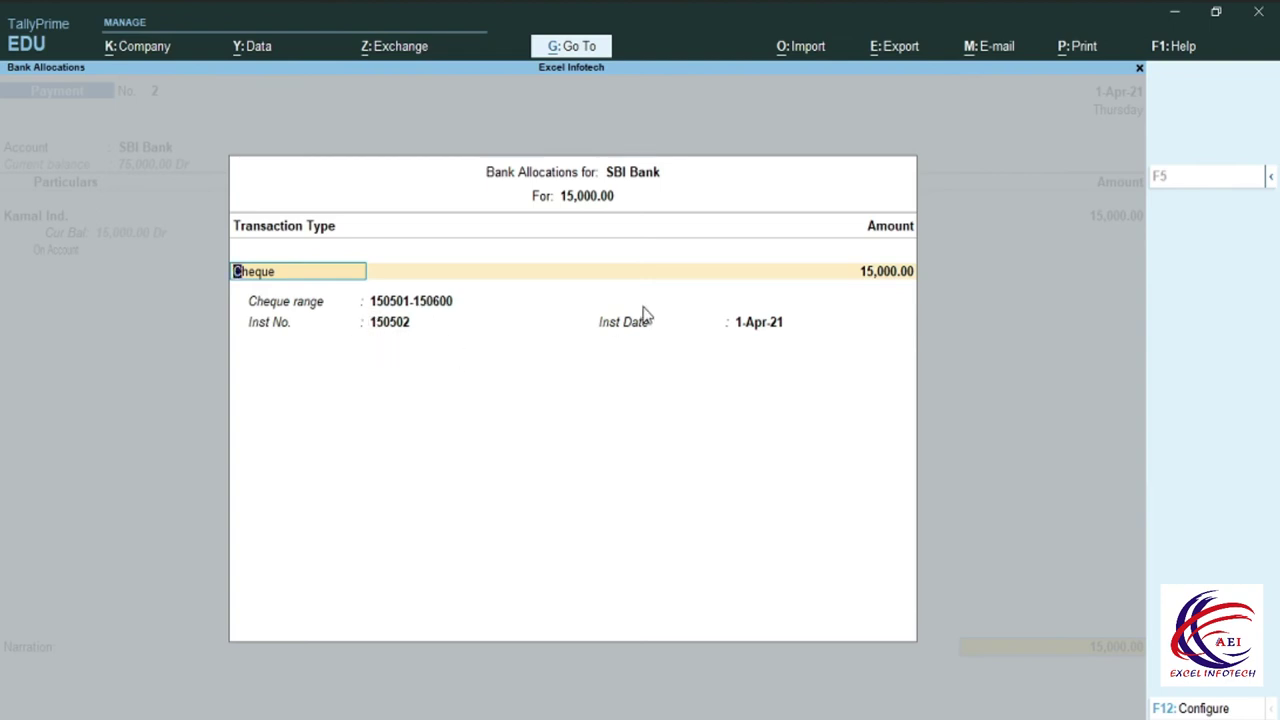
key("Return")
key("Return")
key("Return")
key("Return")
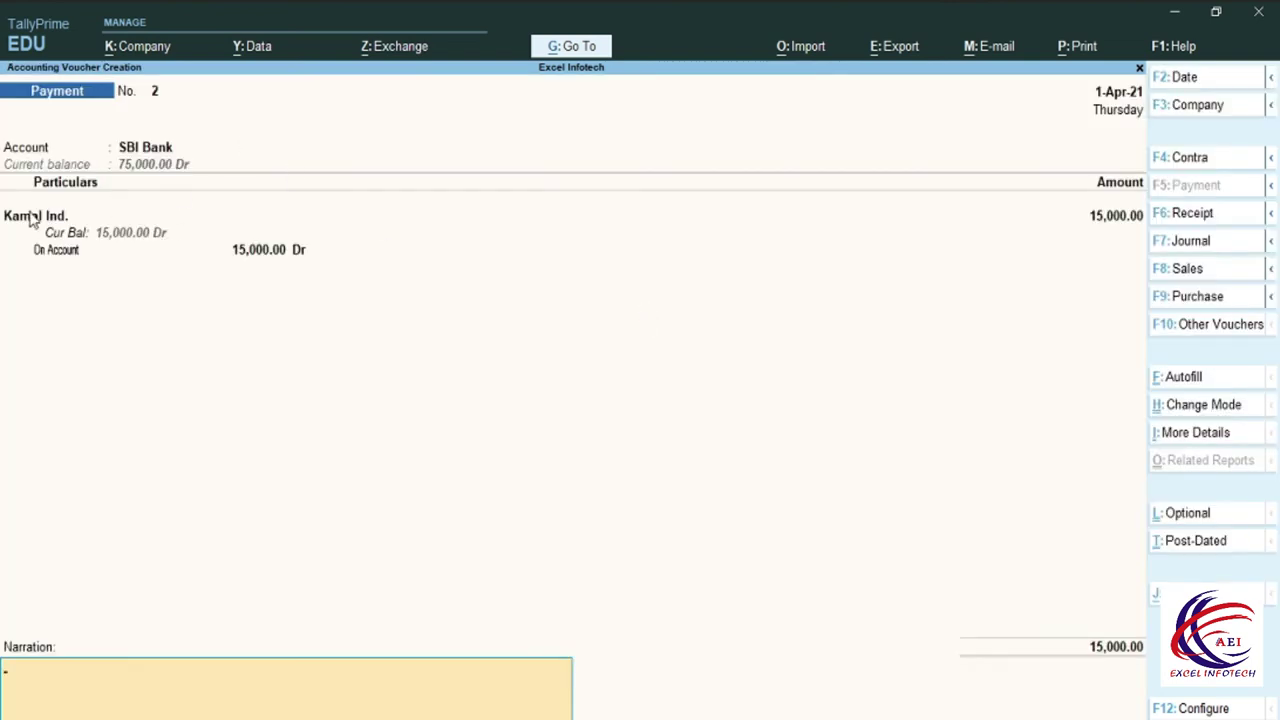
Save the voucher, preview Kamal Ind.'s Fifteen Thousand cheque enlarged, then close cheque printing.
key("Return")
key("Return")
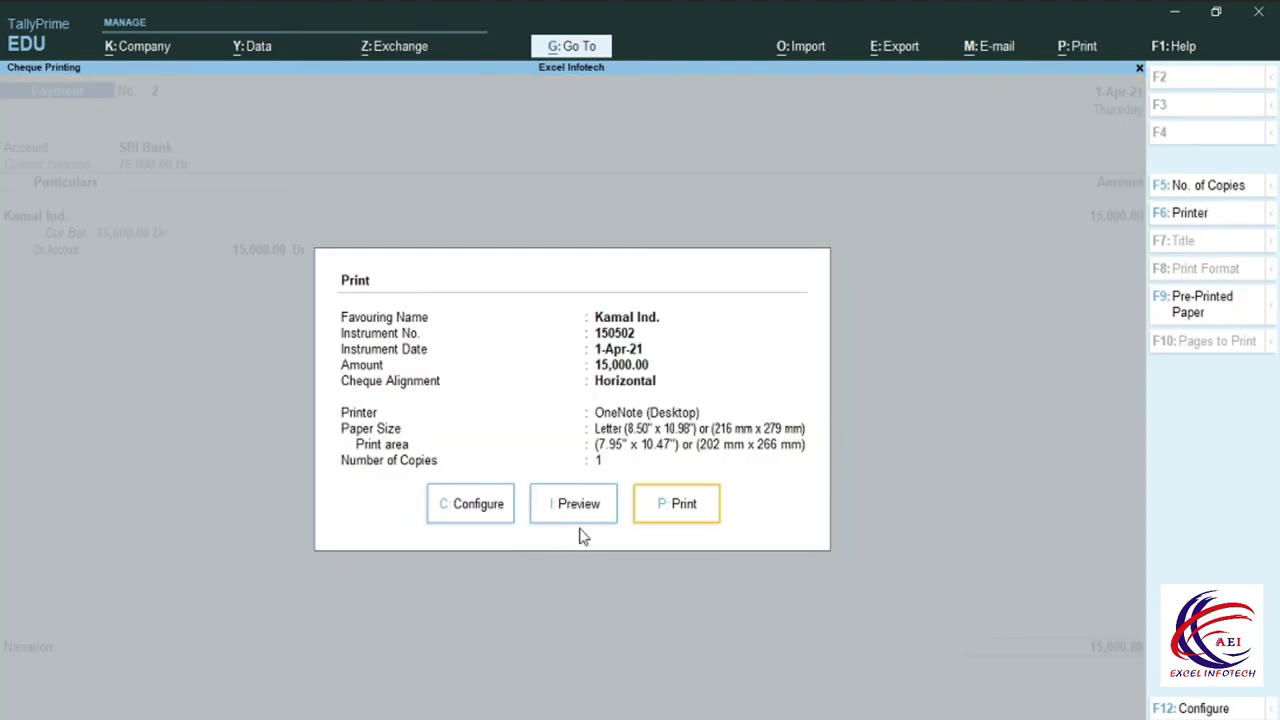
left_click(572, 505)
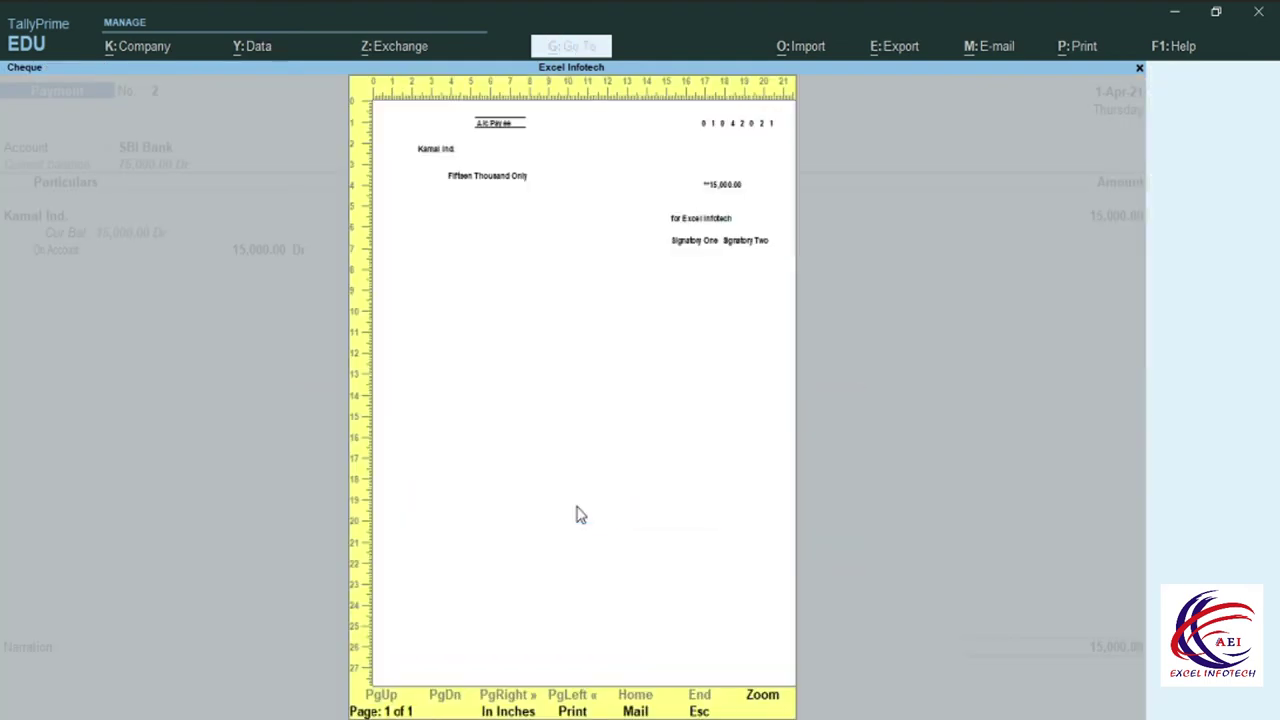
key("alt+z")
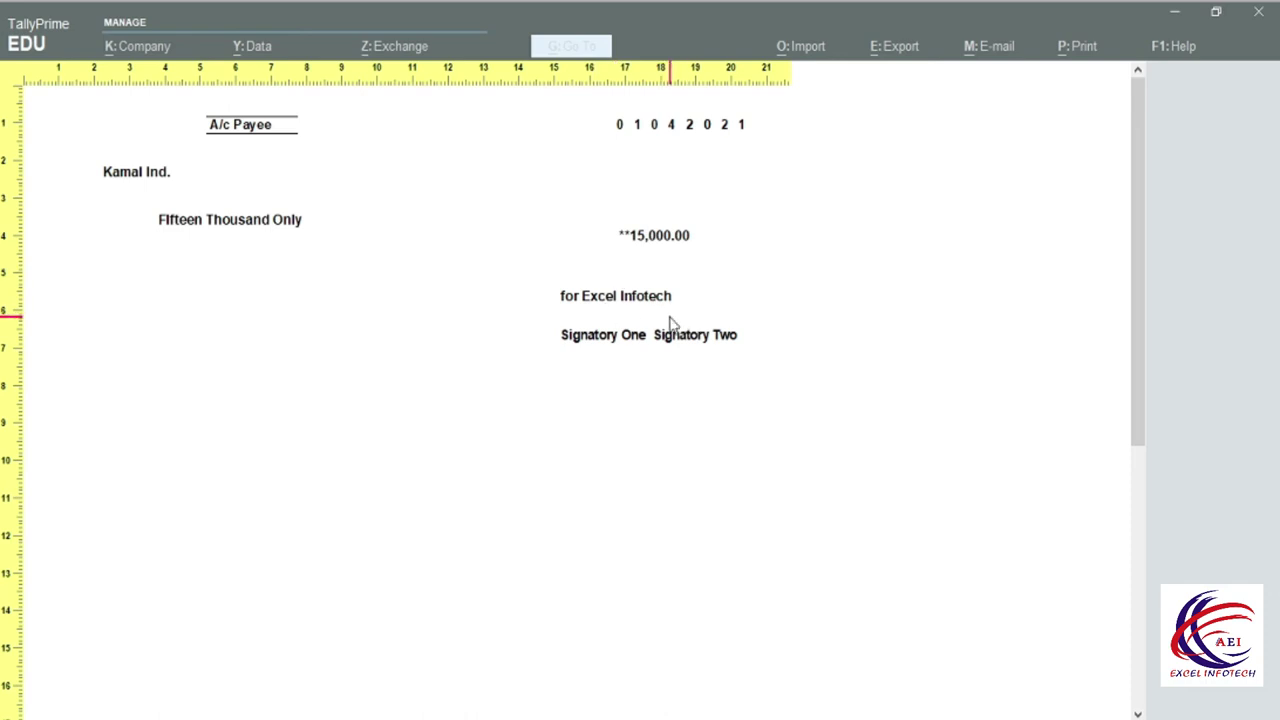
key("Escape")
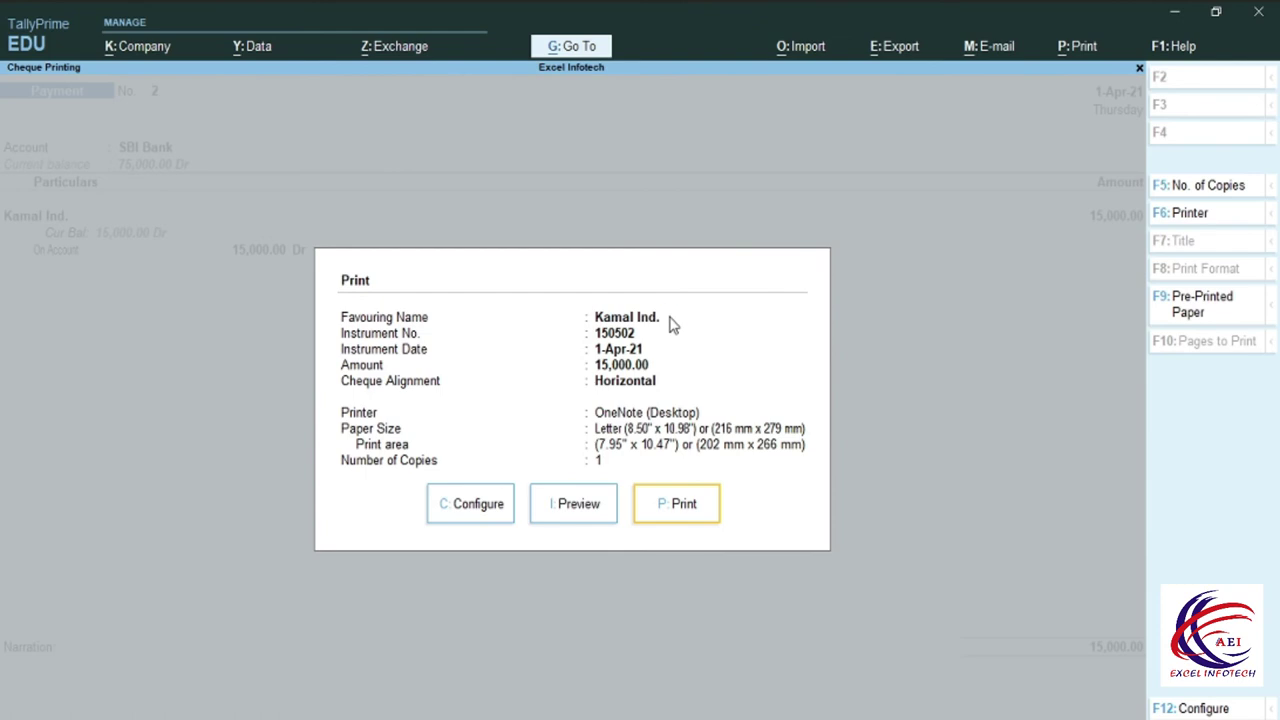
key("Escape")
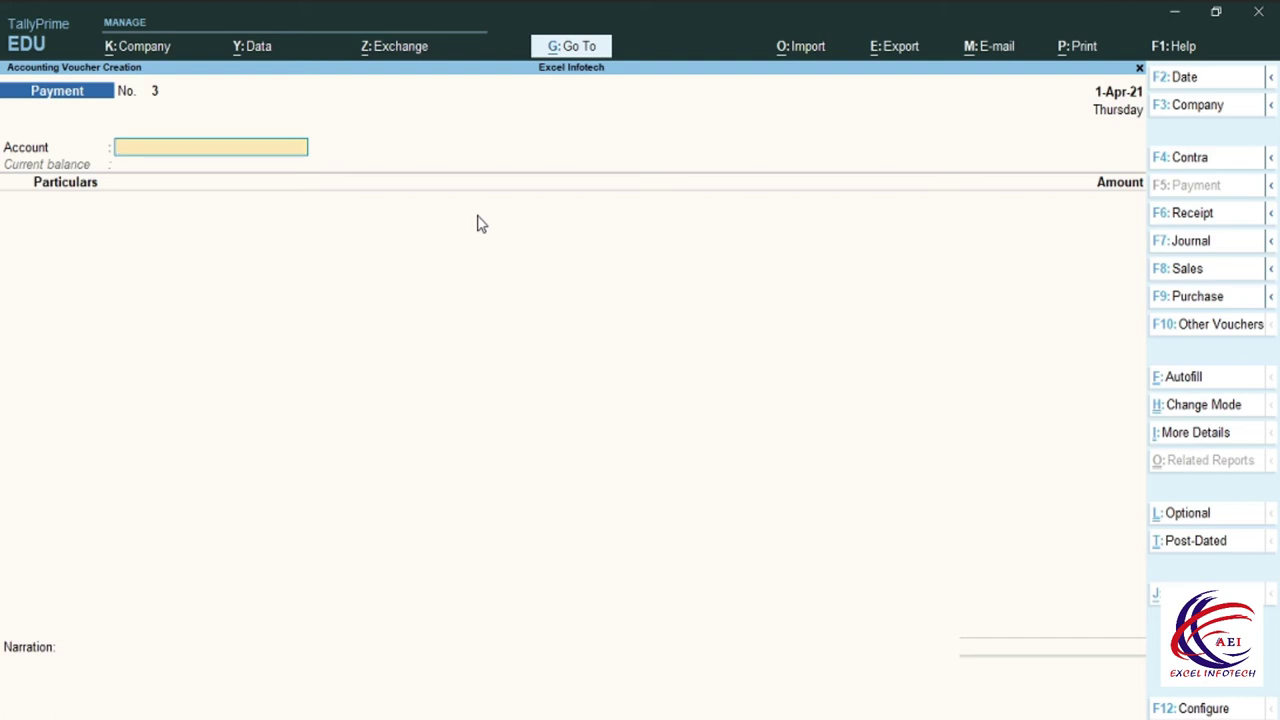
Open the Cheque Register through Go To 'Che' and drill into SBI Bank.
key("alt+g")
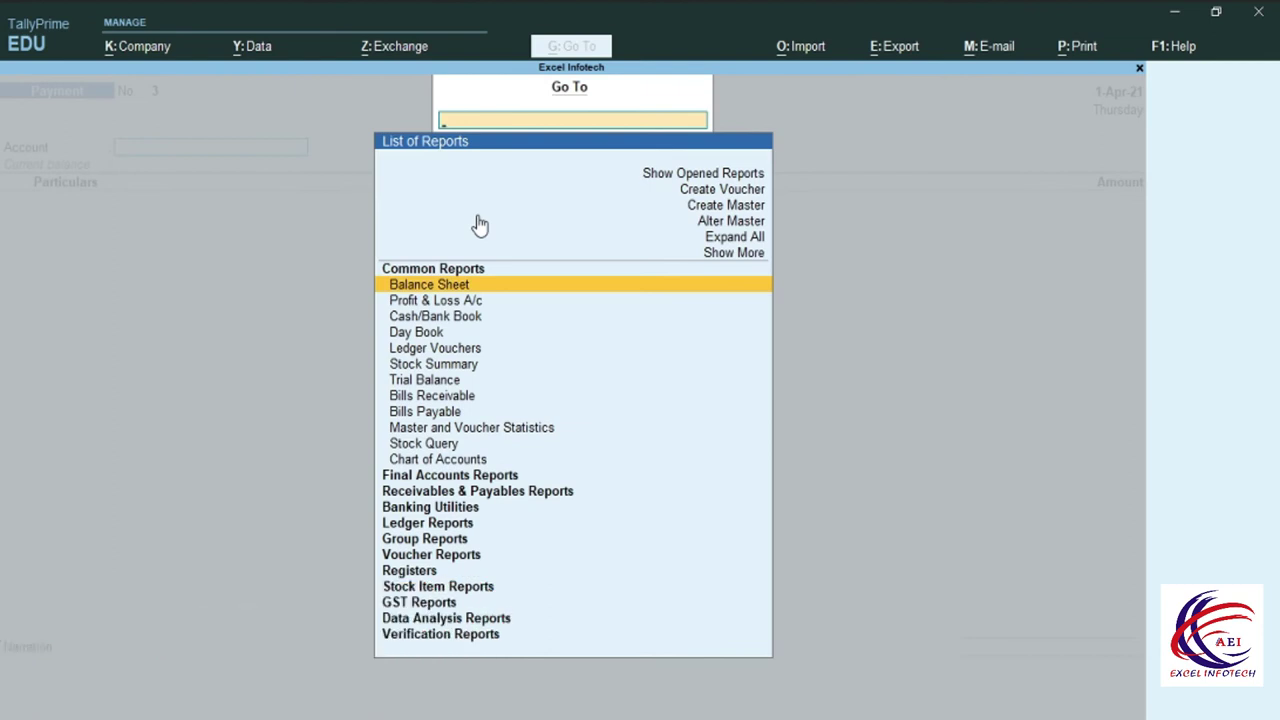
type("Ch")
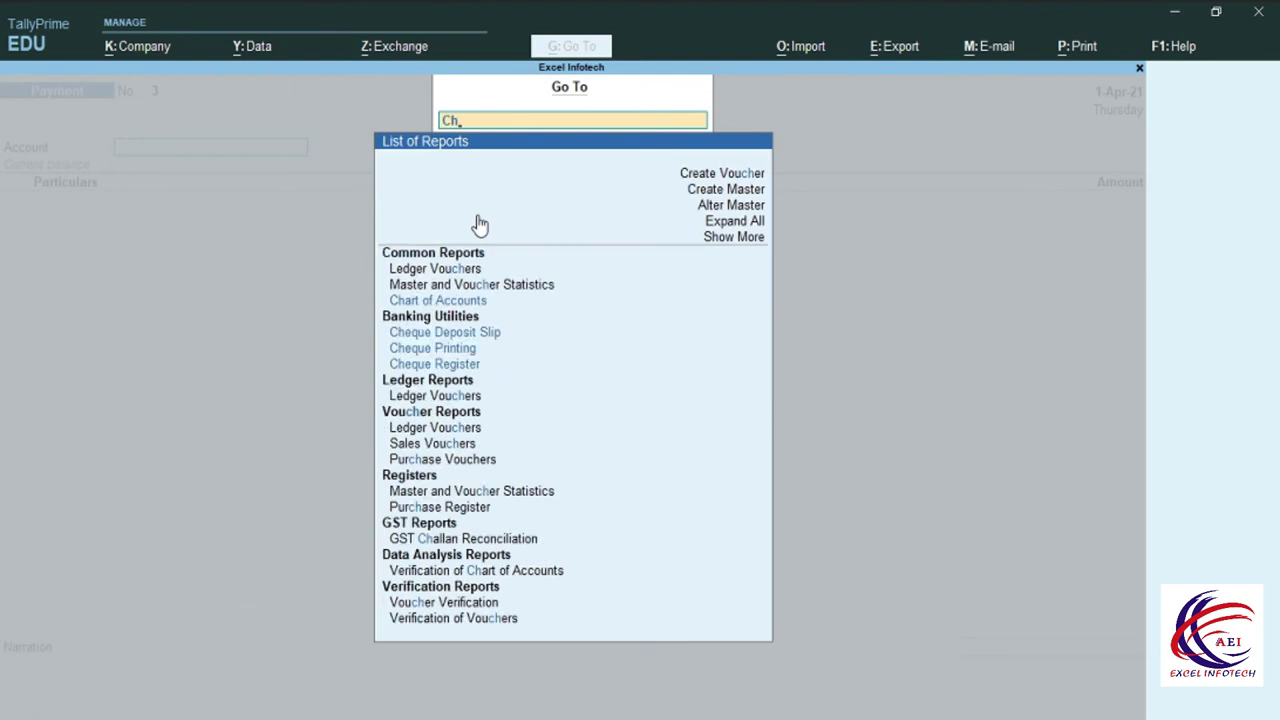
type("e")
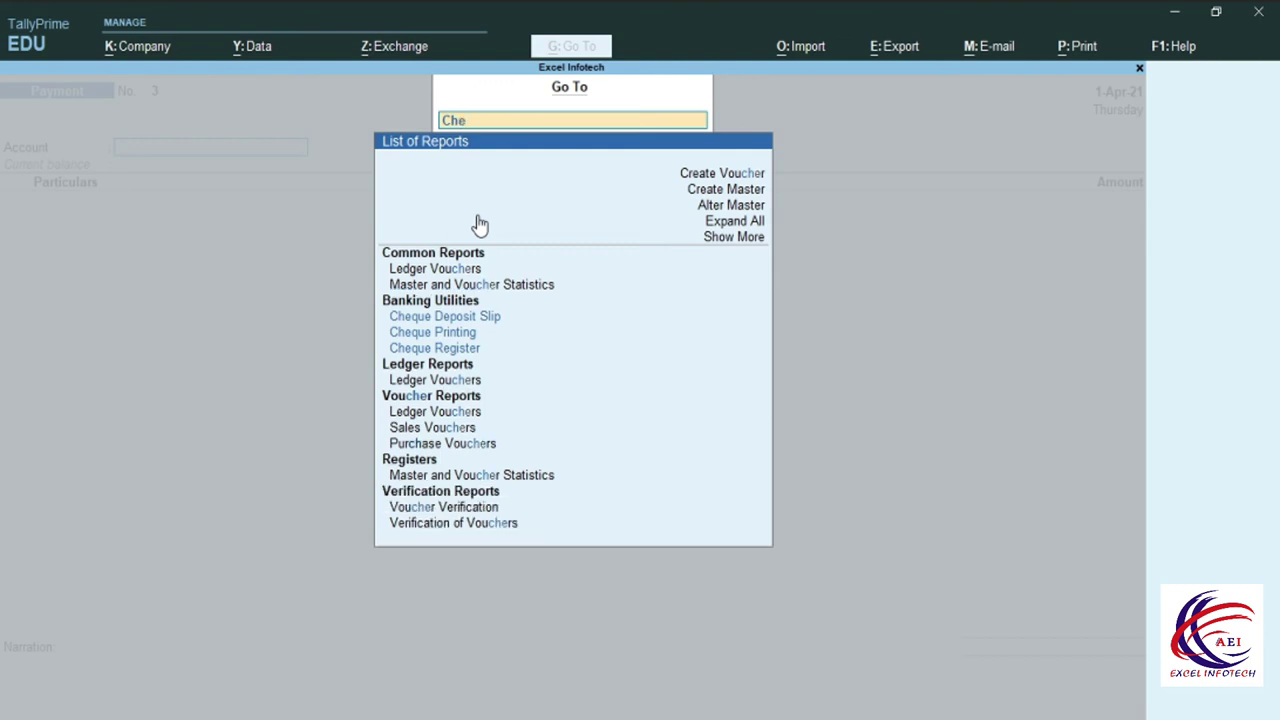
left_click(455, 349)
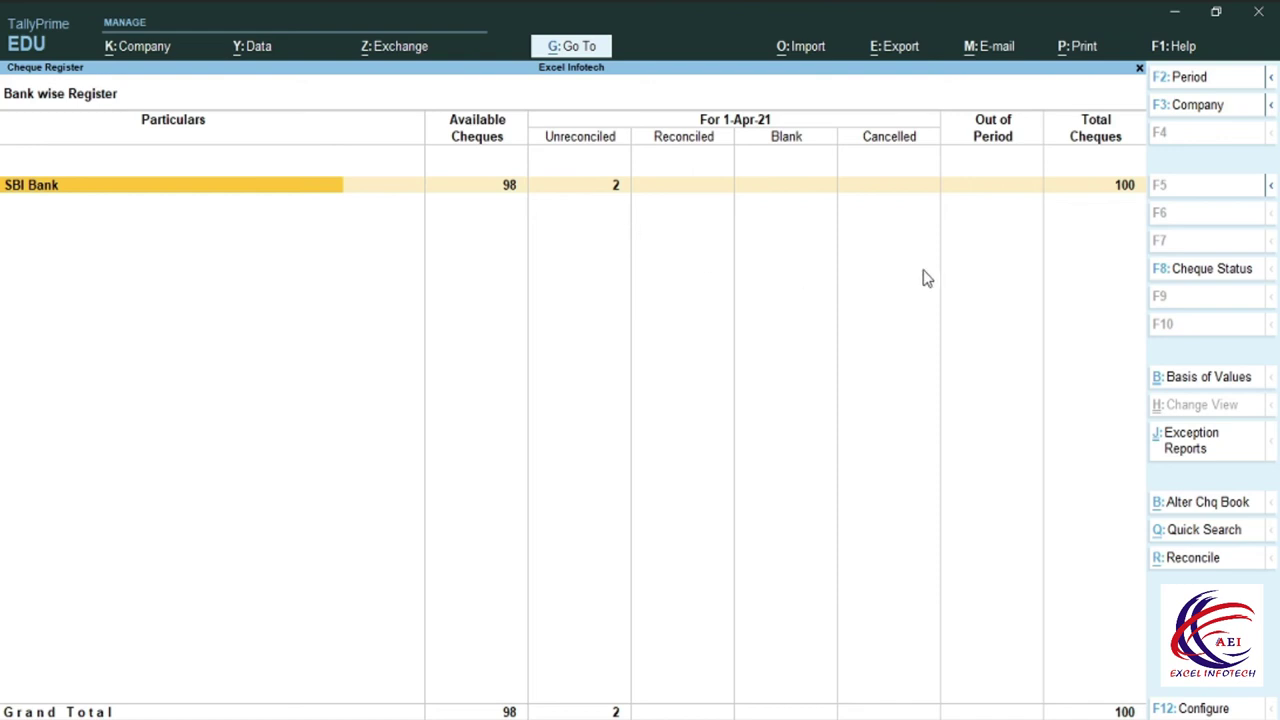
key("Return")
left_click(57, 212)
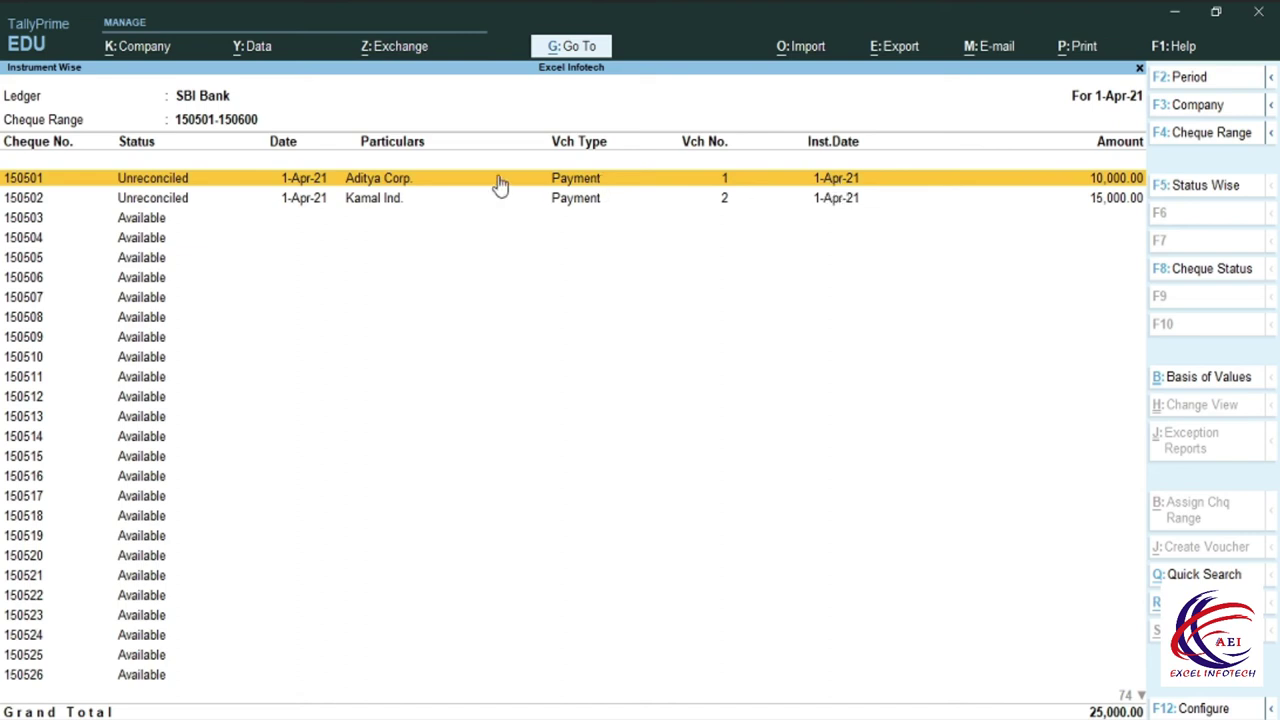
left_click(388, 203)
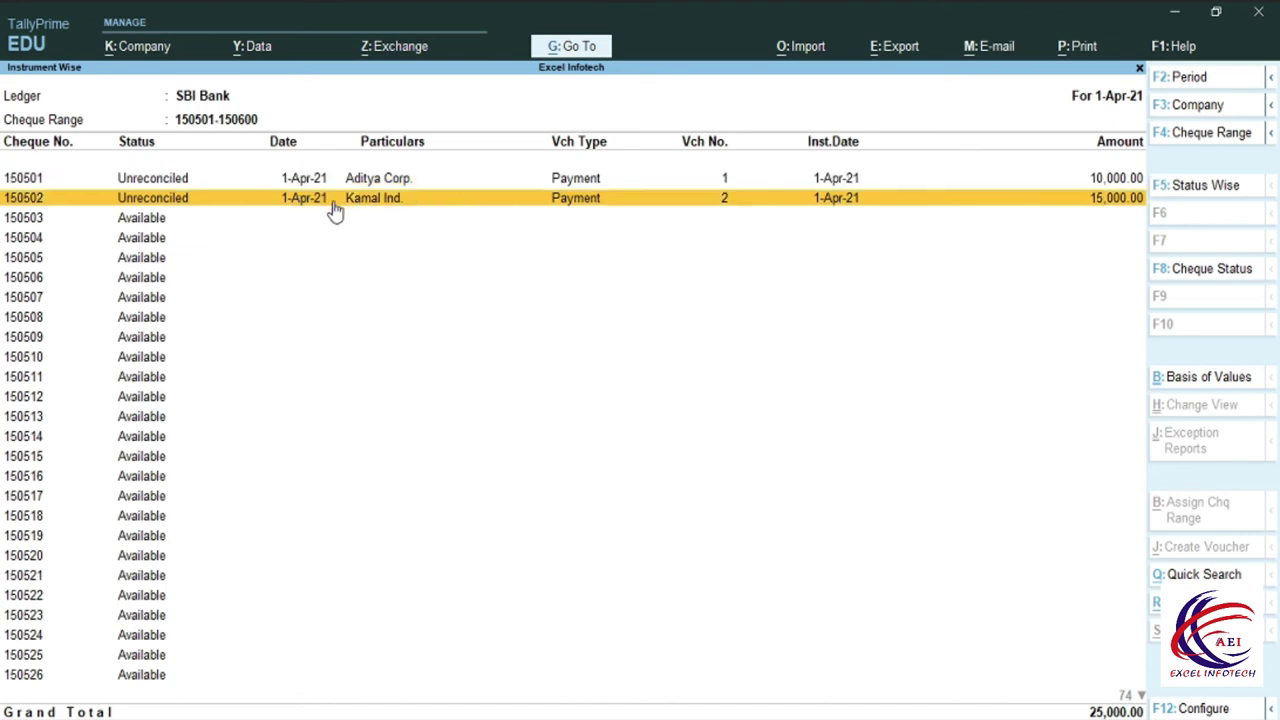
left_click(1121, 183)
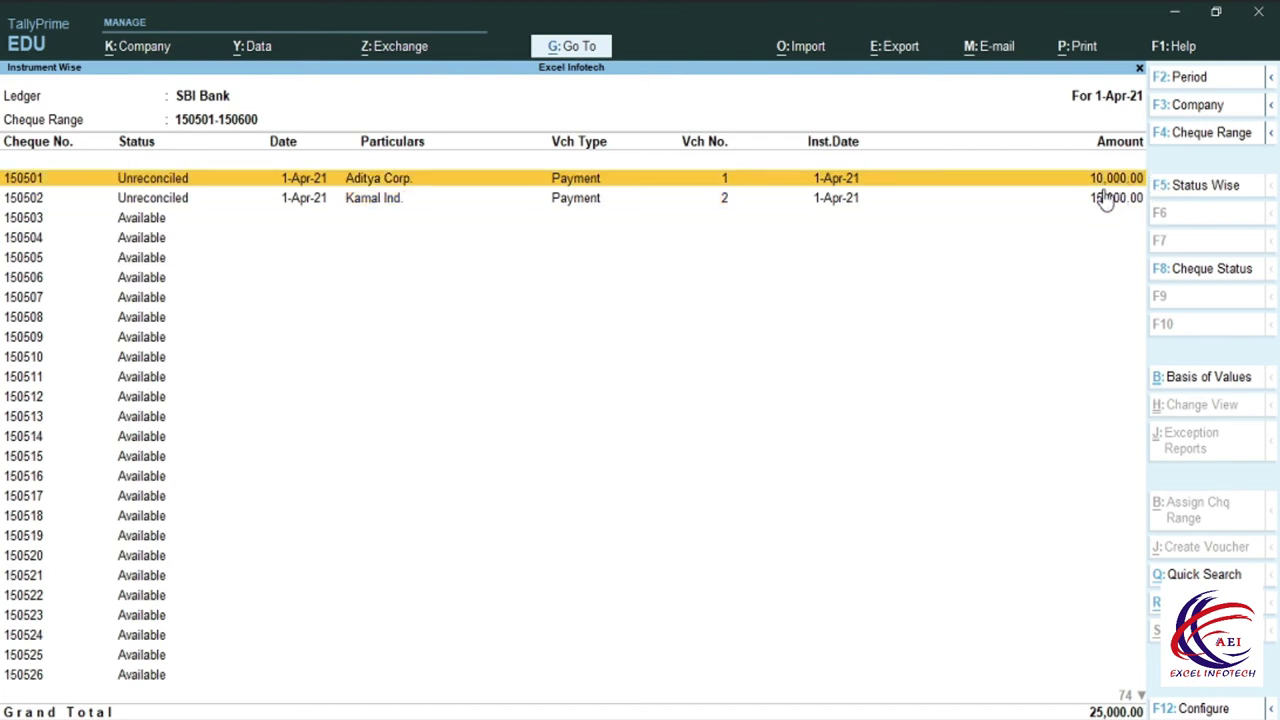
left_click(1105, 204)
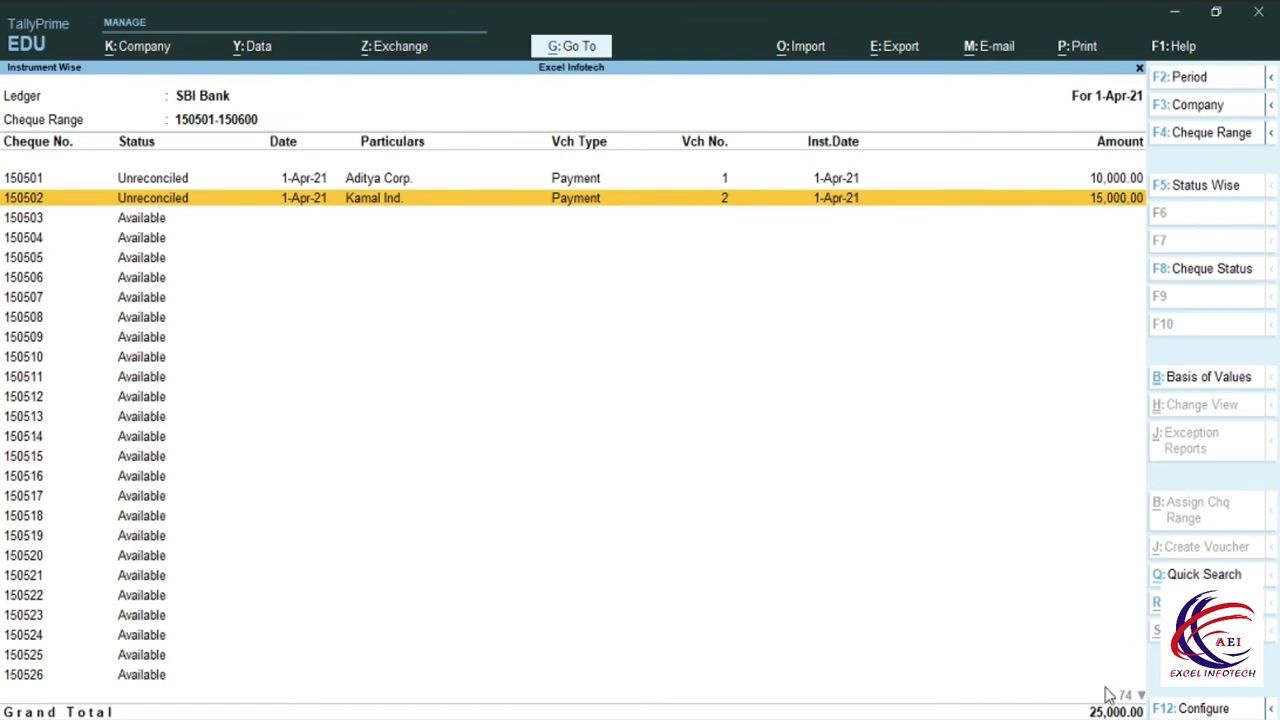
left_click(137, 217)
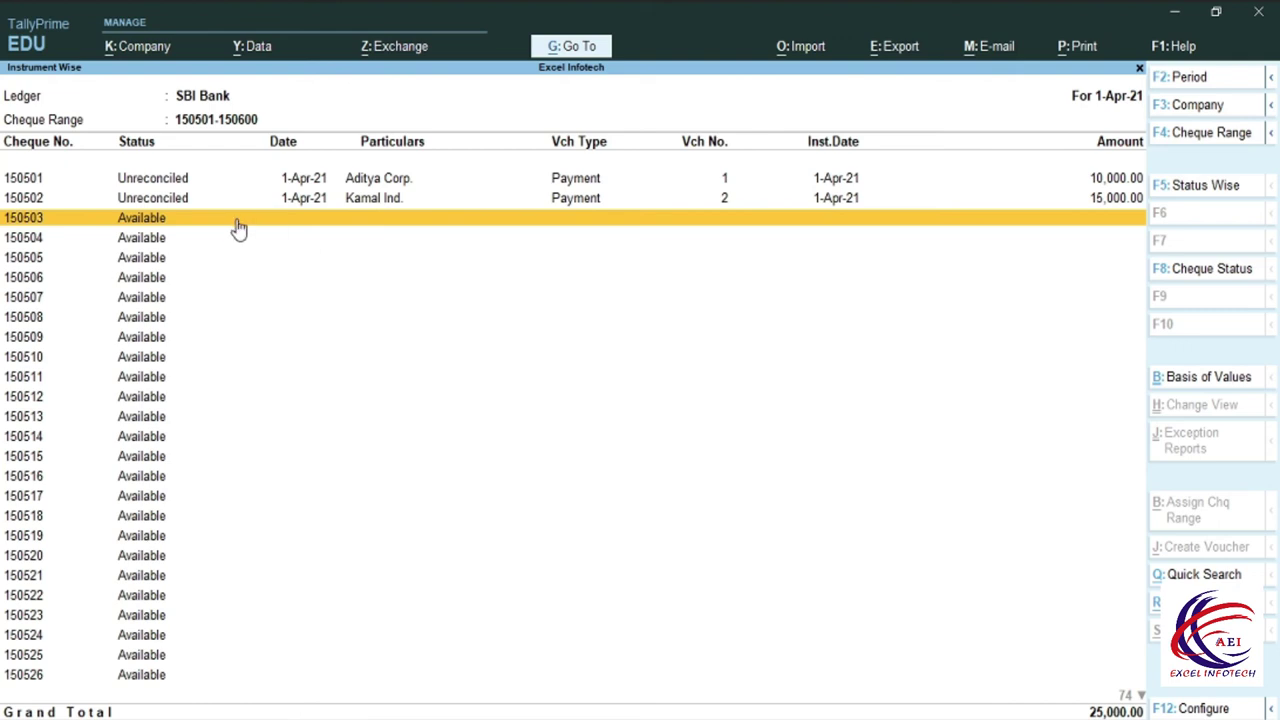
key("space")
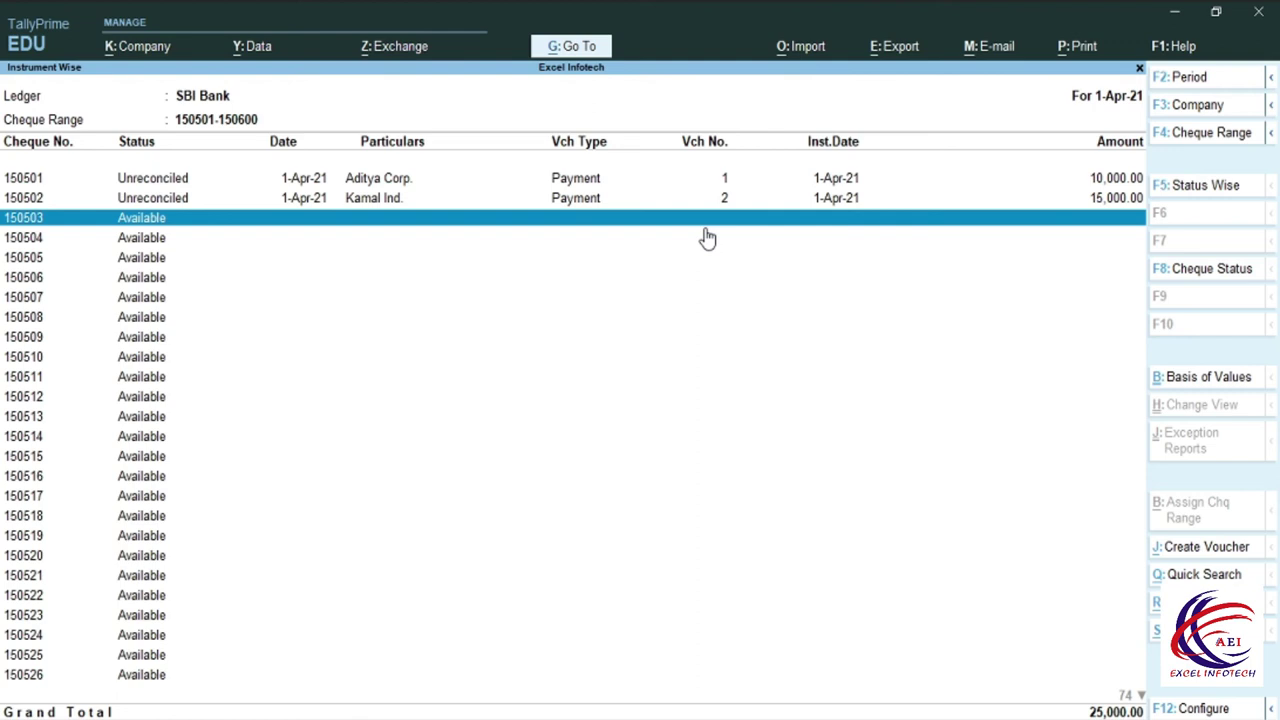
Cancel cheque 150503 with date 1-5-2021 and remark 'Wrong Amount', confirming Yes.
key("alt+s")
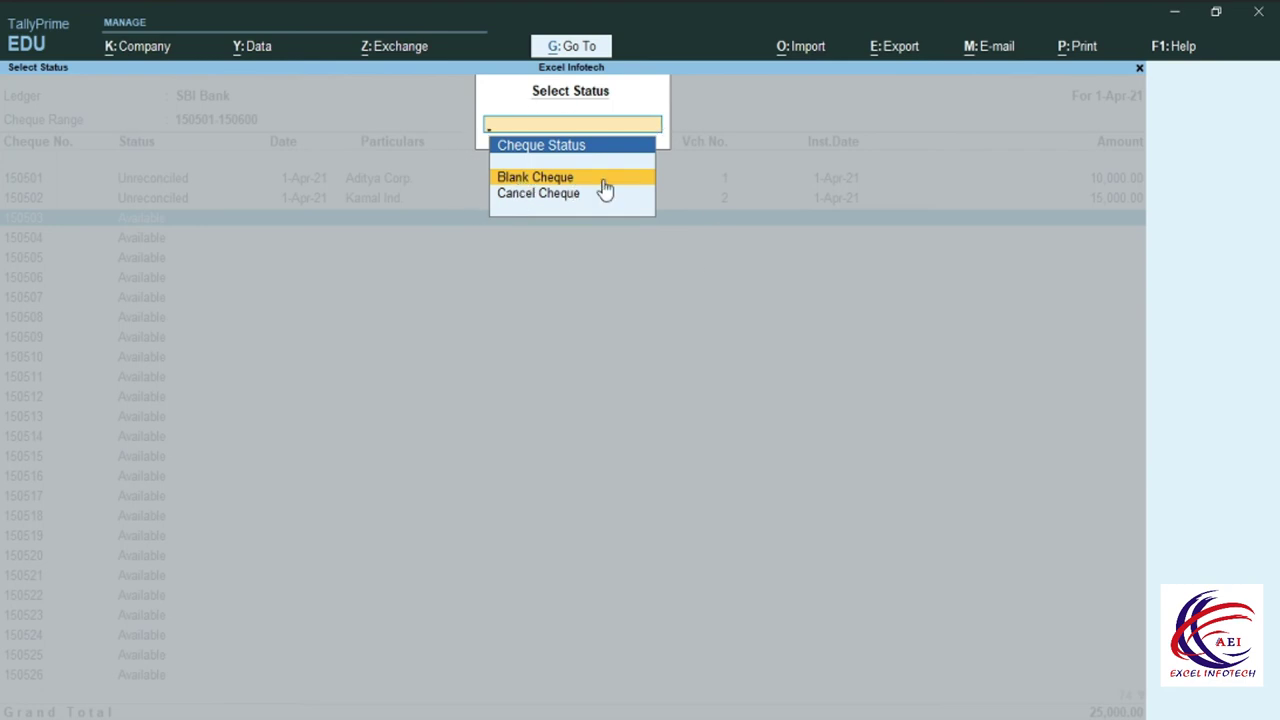
key("Down")
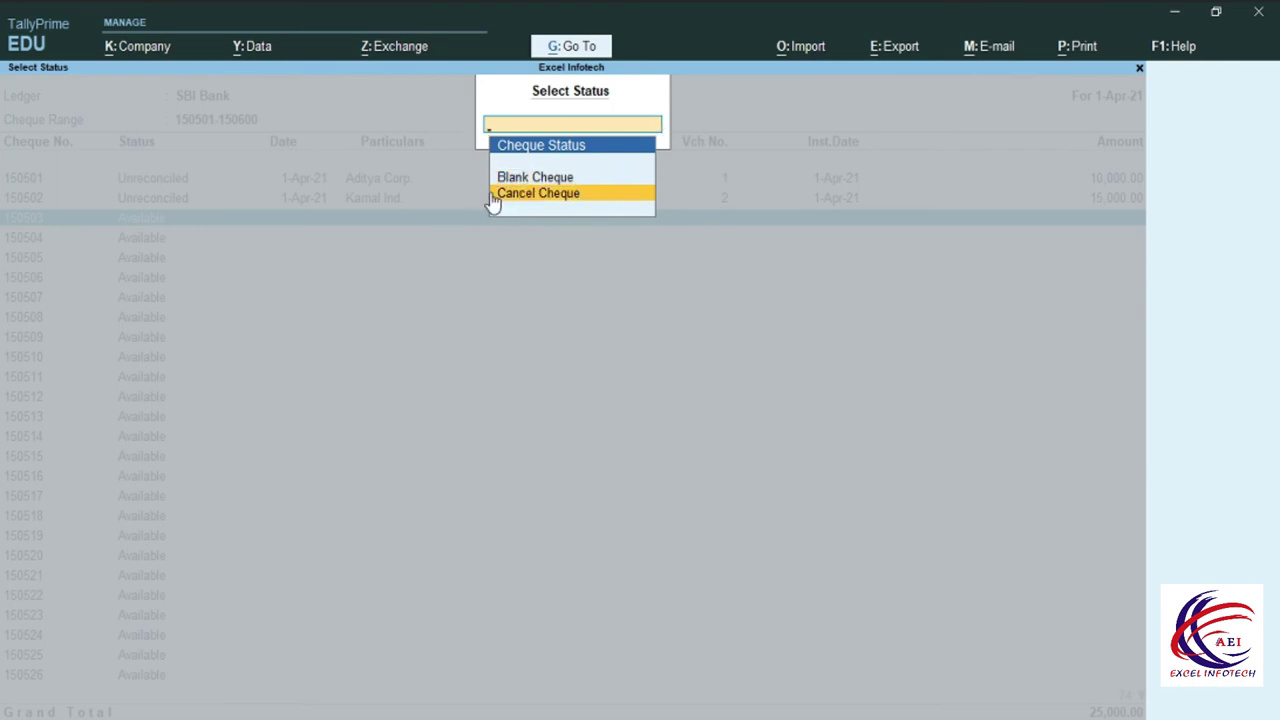
left_click(544, 195)
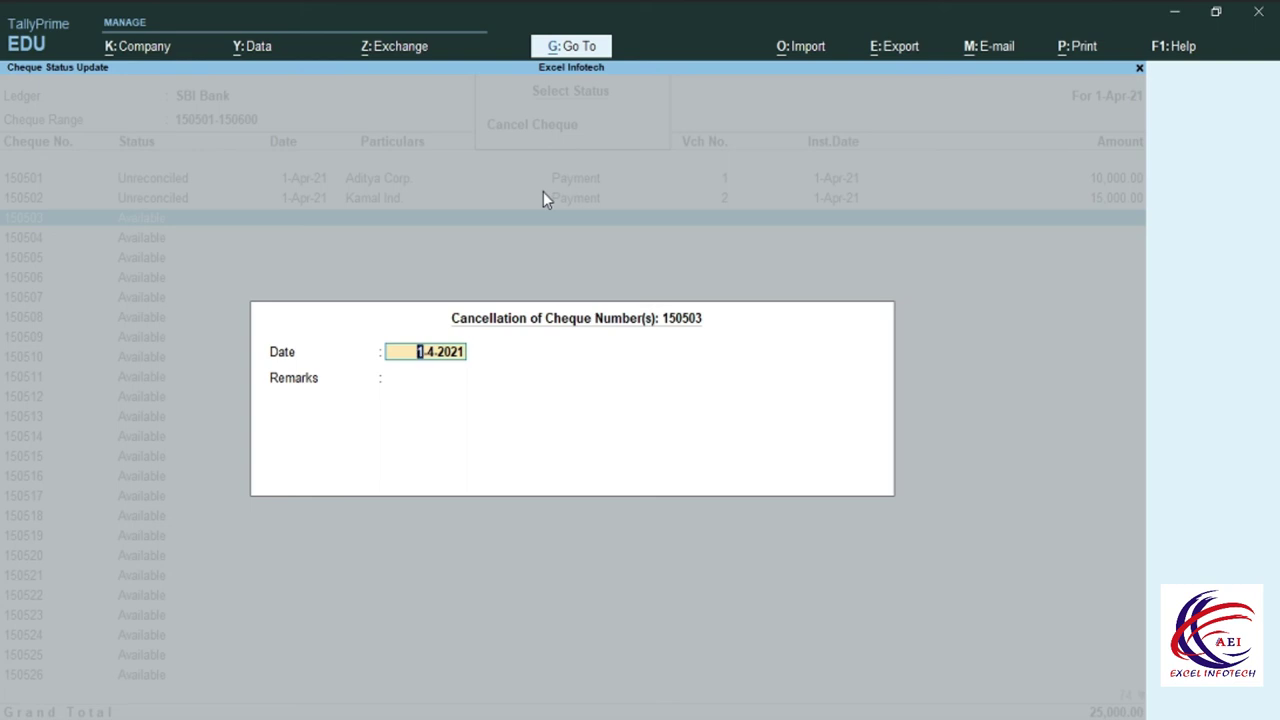
type("1-5")
type("-2021")
key("Return")
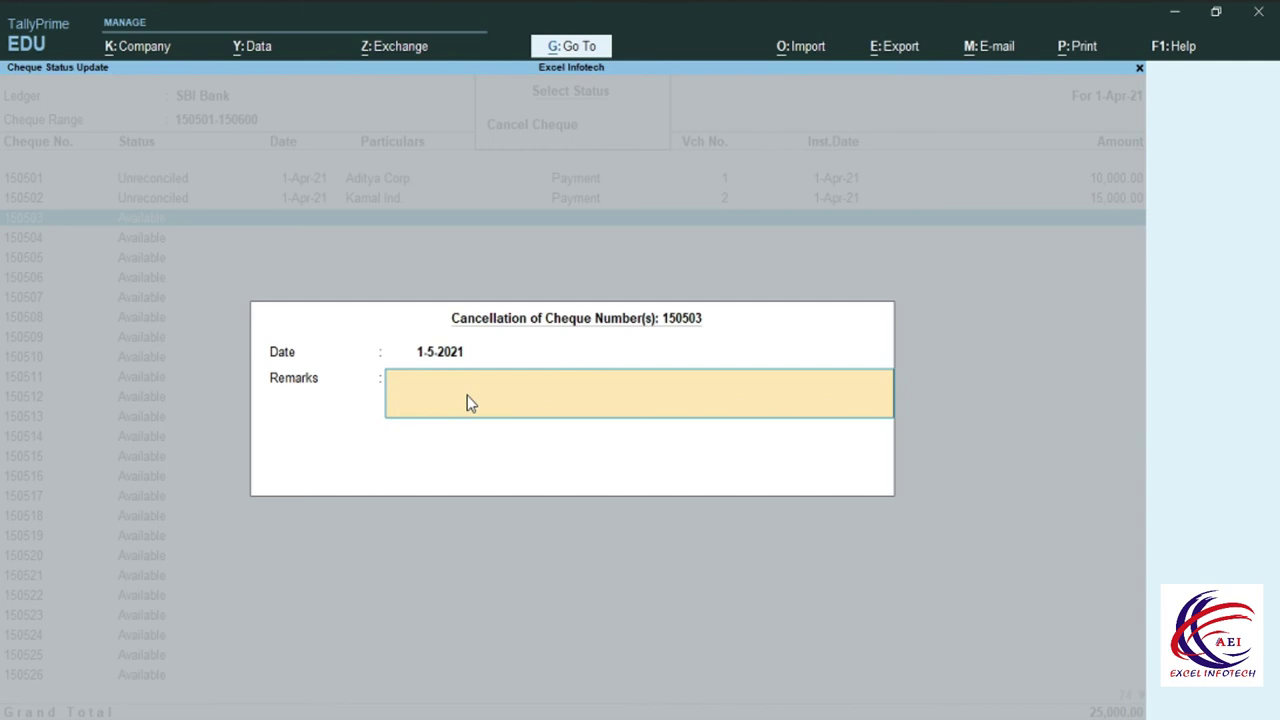
type("Wrong Amount")
key("Return")
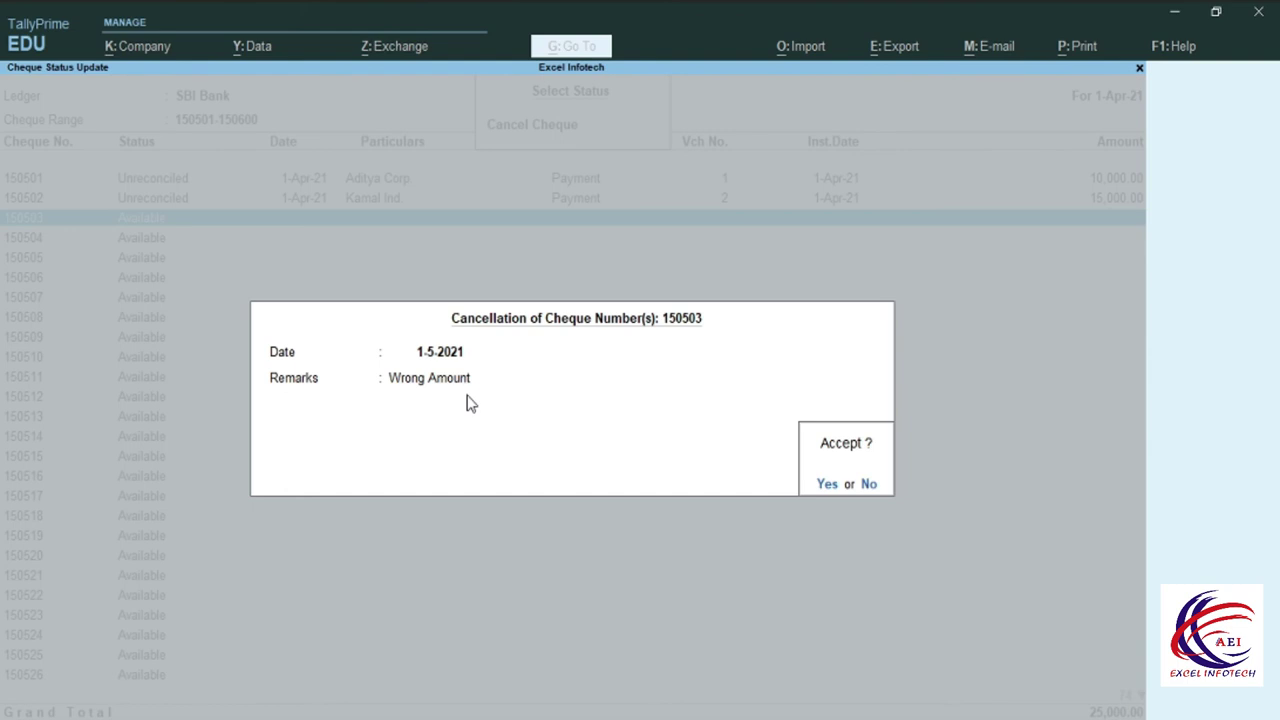
key("y")
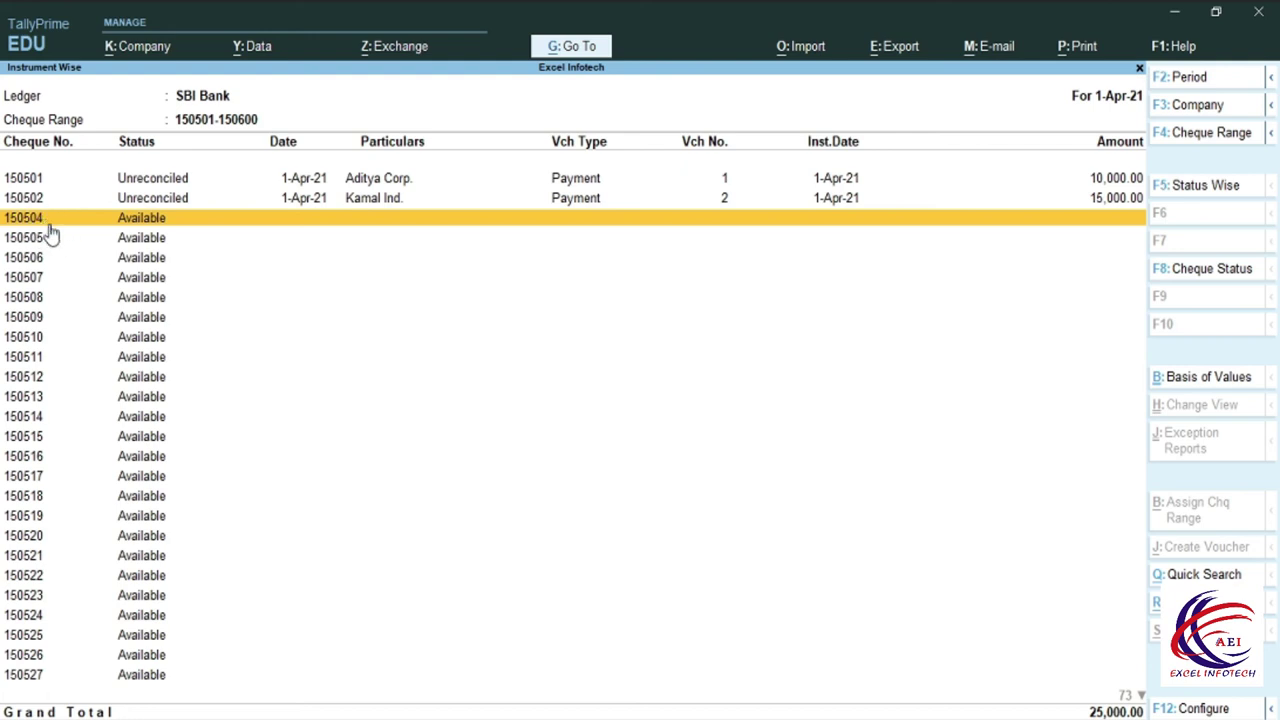
Mark cheque 150504 in the list and bring up its status options.
left_click(38, 181)
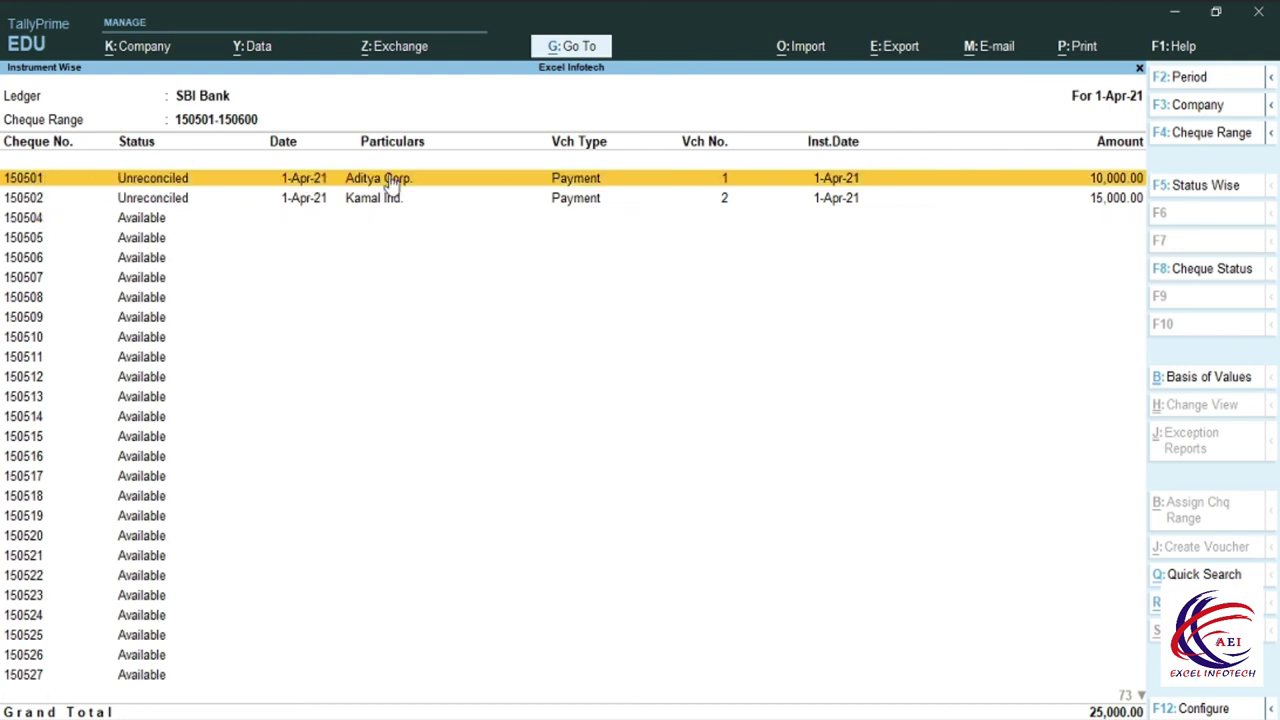
left_click(25, 200)
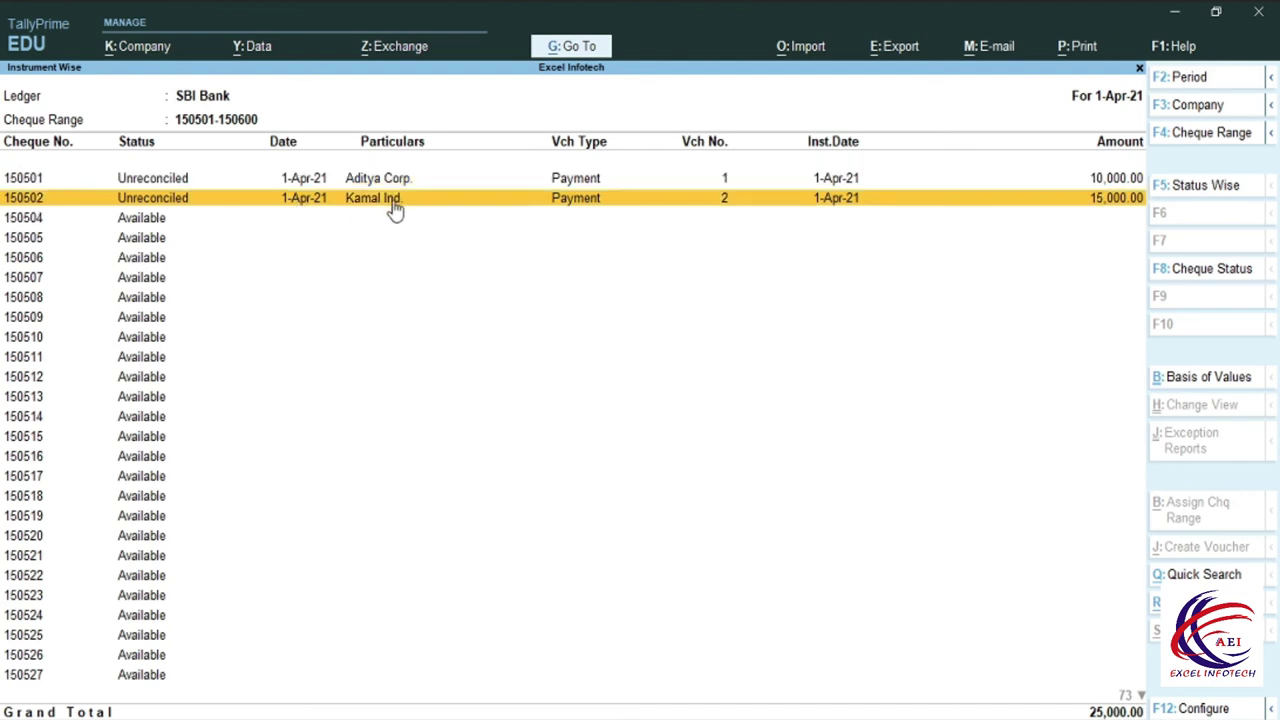
left_click(35, 222)
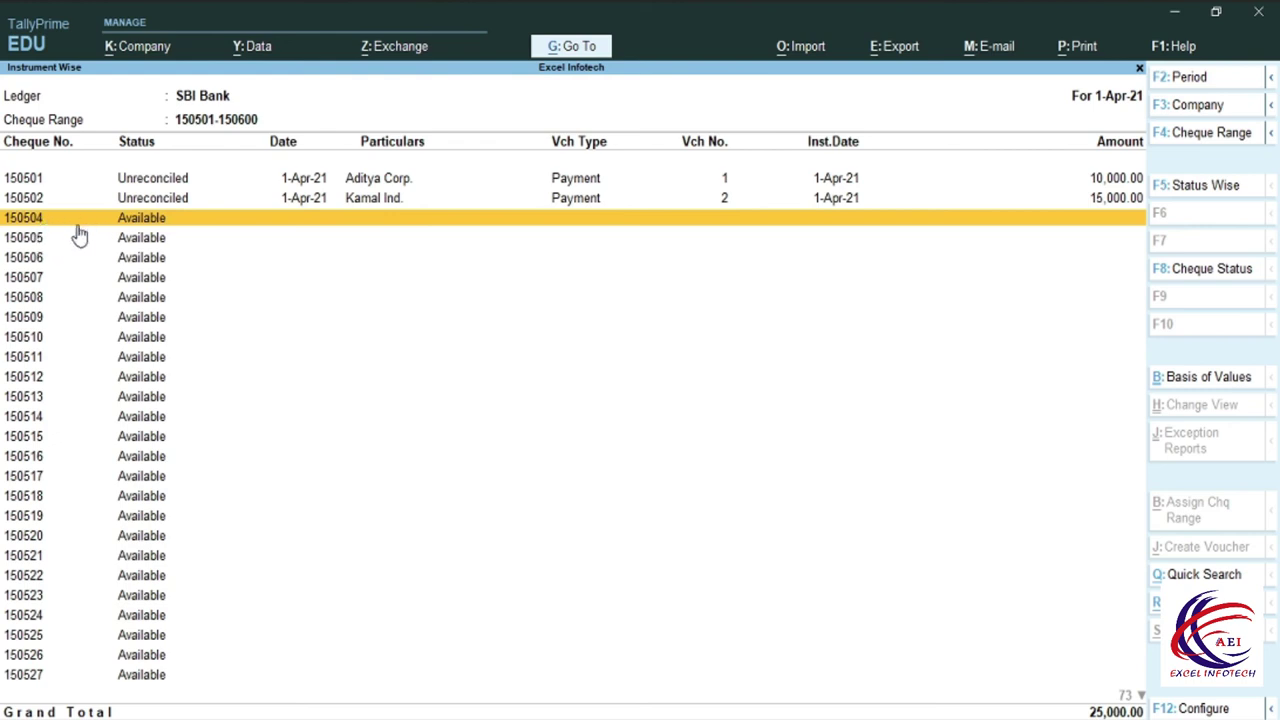
key("space")
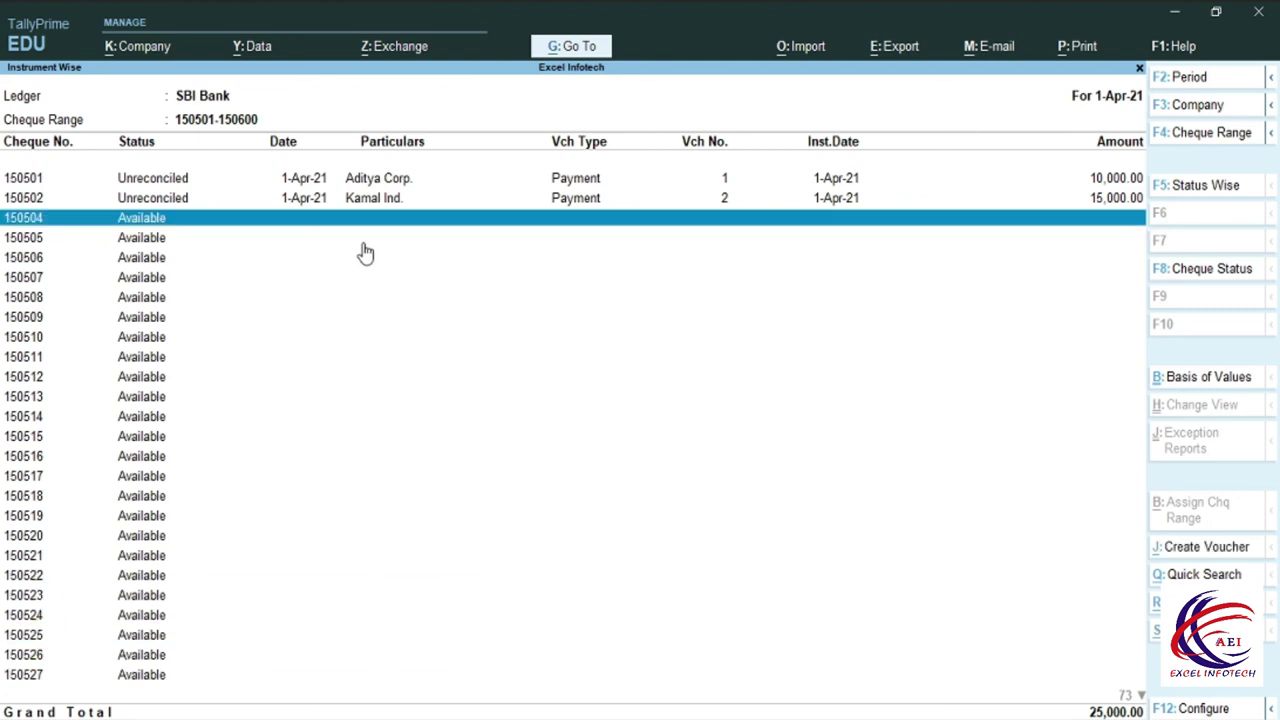
key("alt+5")
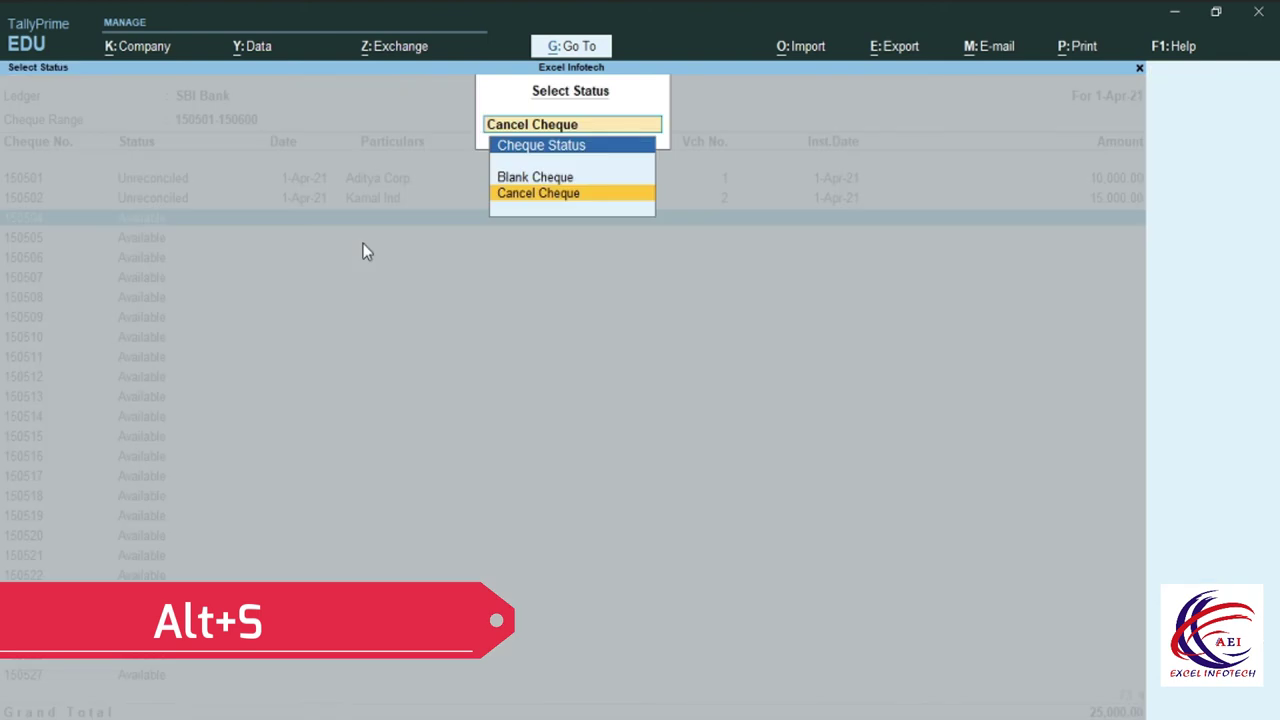
Cancel cheque 150504 with date 1-6-2021 and remark 'Worng Name'.
left_click(545, 200)
type("1")
type("-6-2021")
key("Return")
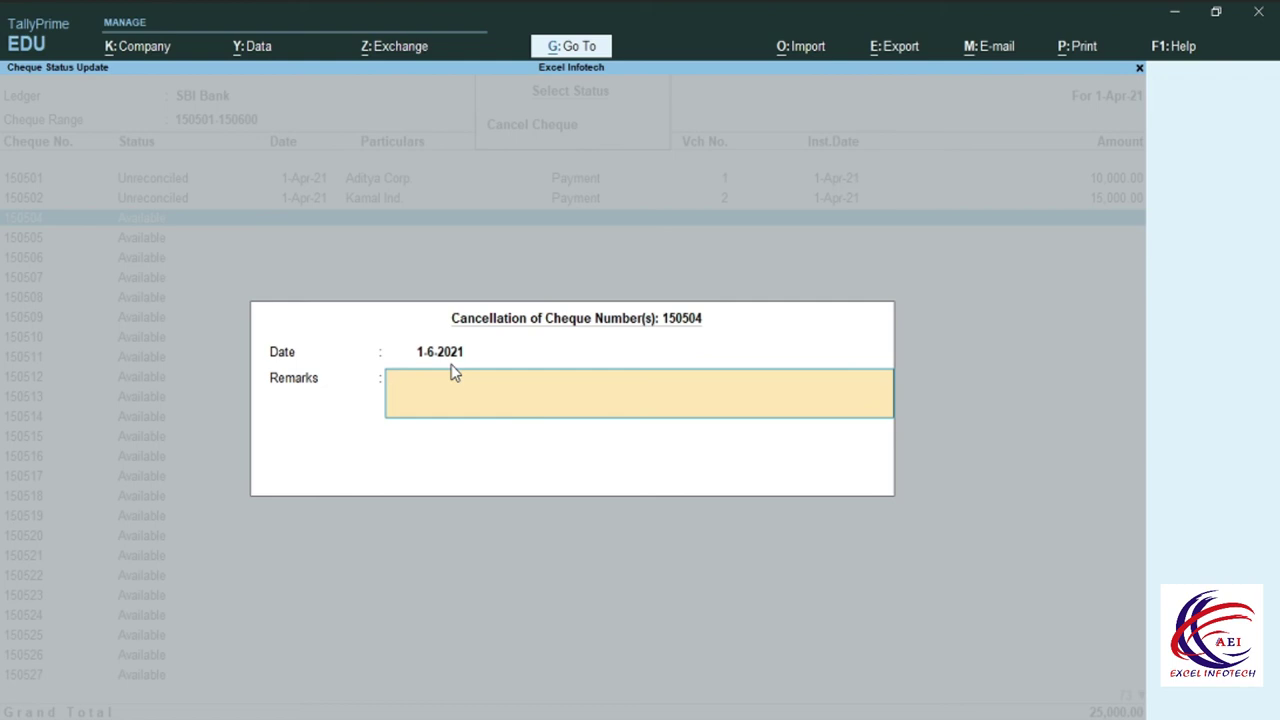
type("Worng Name")
key("Return")
key("Return")
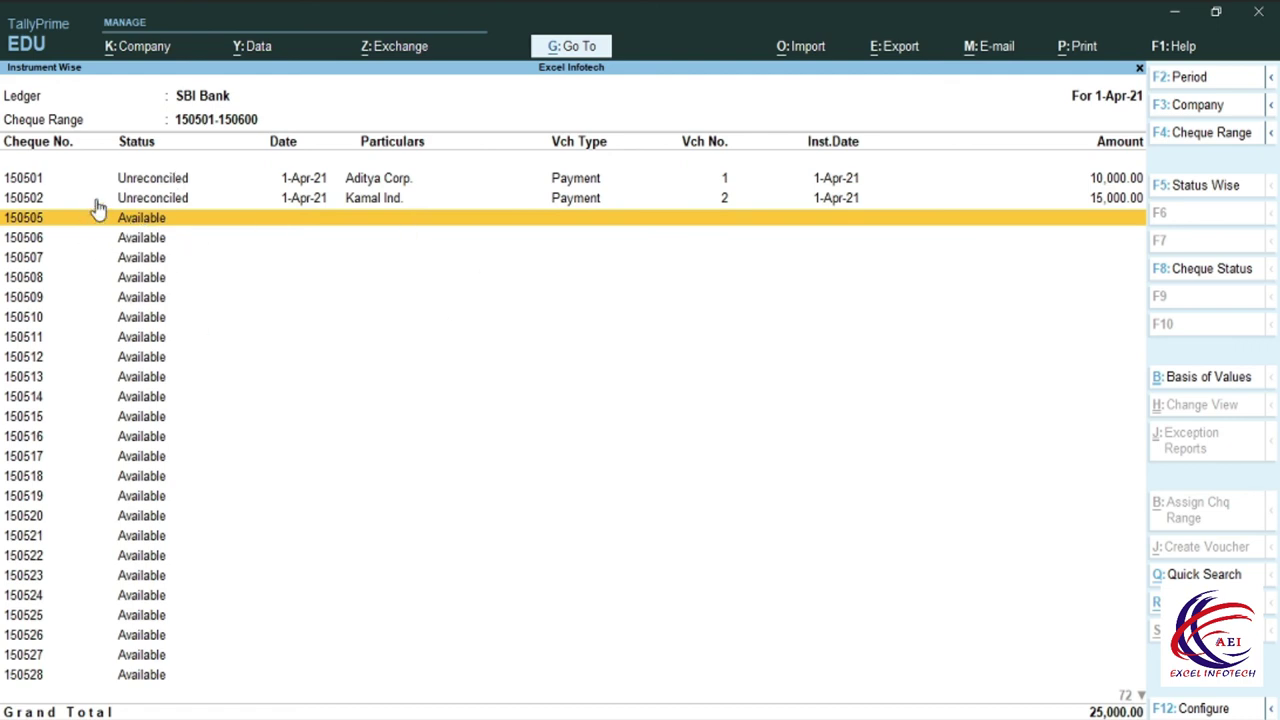
left_click(126, 350)
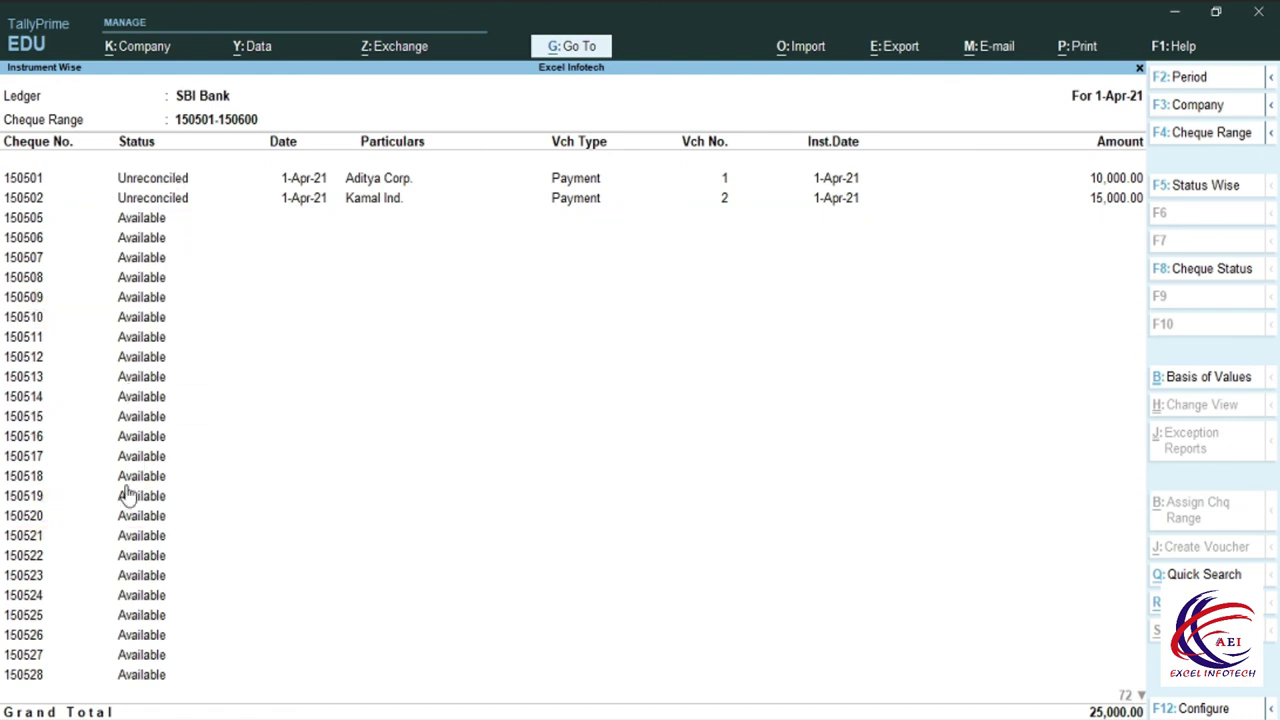
Move back to cheque 150505, then back out of the cheque list and Cheque Register.
key("Up")
key("Up")
key("Up")
key("Up")
key("Up")
key("Up")
key("Up")
key("Up")
key("Up")
key("Up")
key("Up")
key("Up")
key("Up")
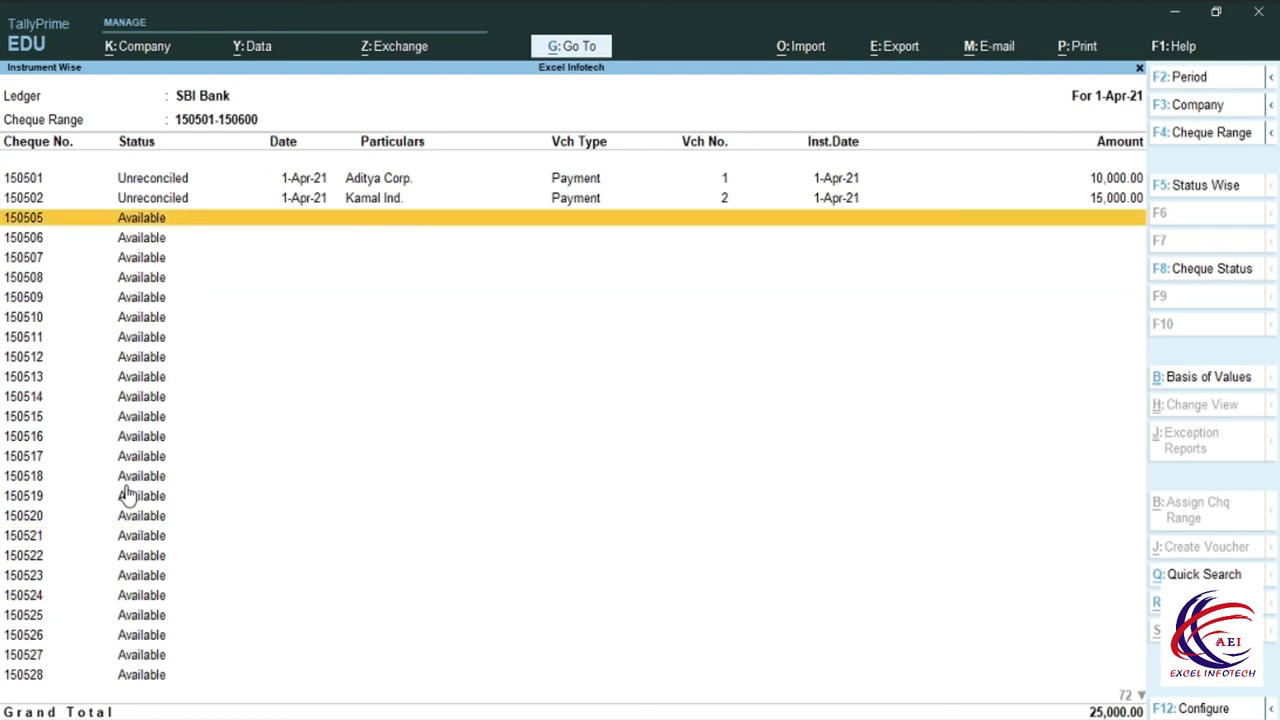
left_click(126, 336)
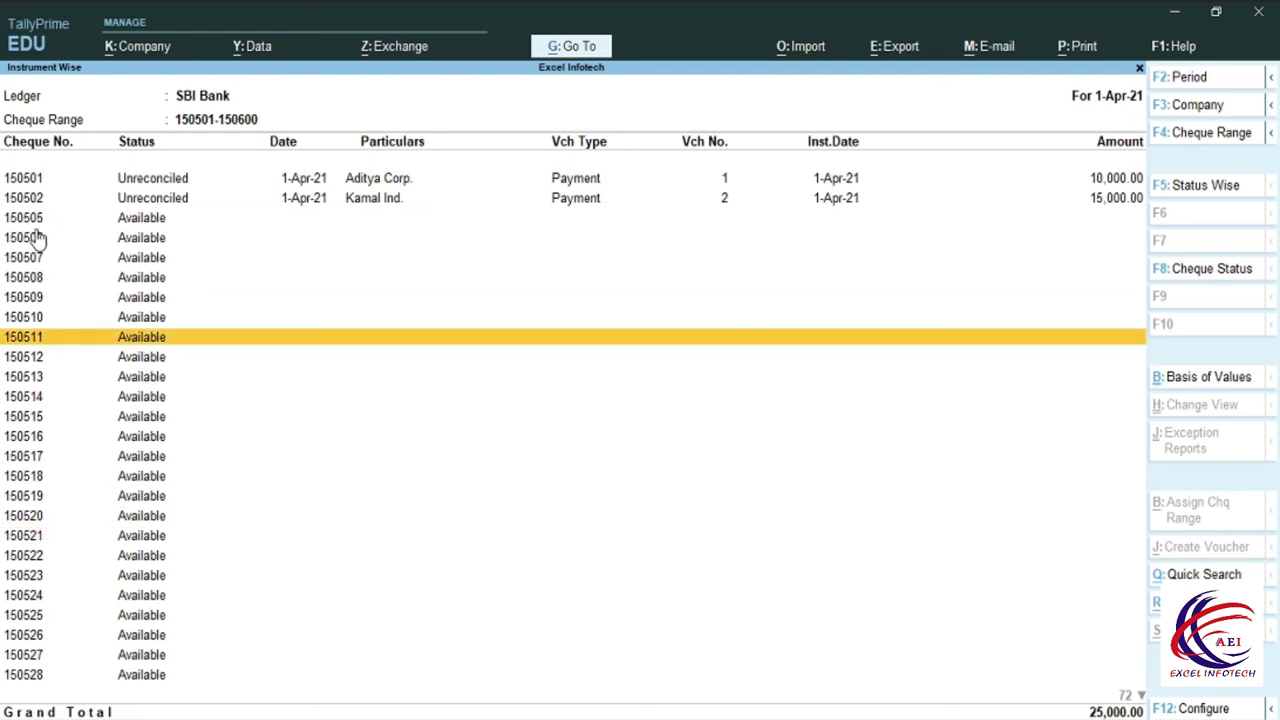
key("Up")
key("Up")
key("Up")
key("Up")
key("Up")
key("Up")
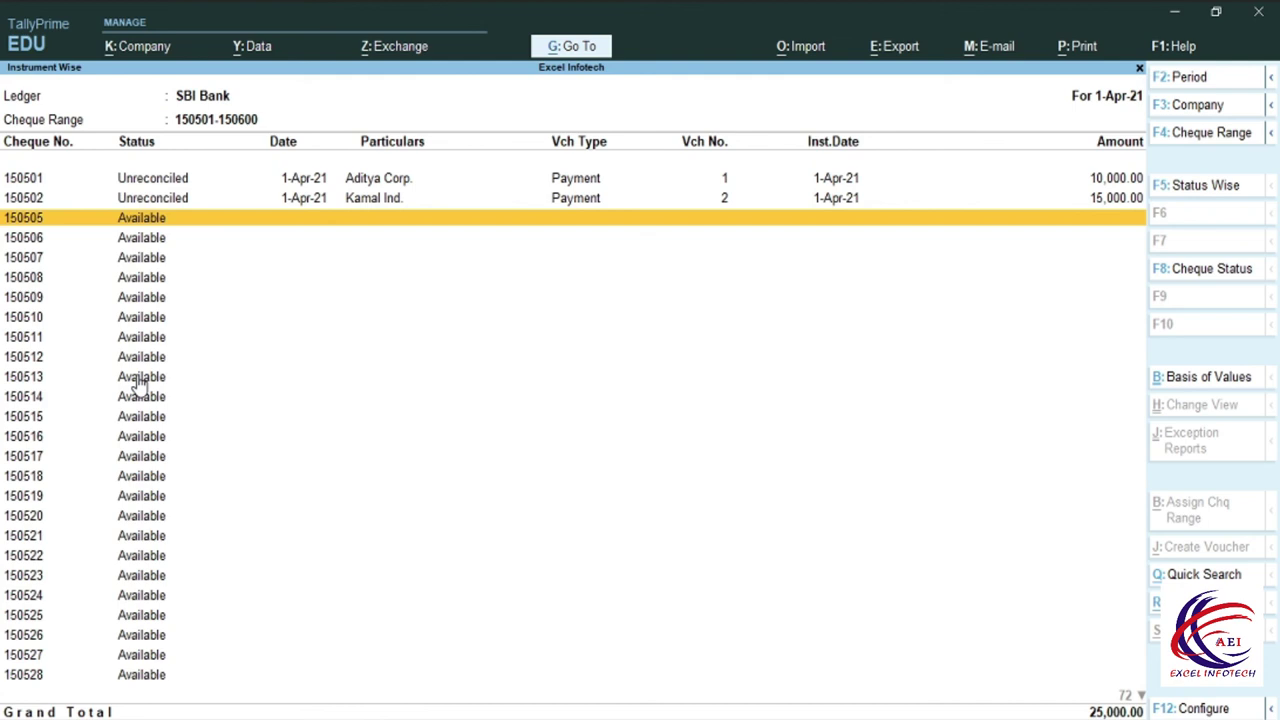
key("Escape")
key("Escape")
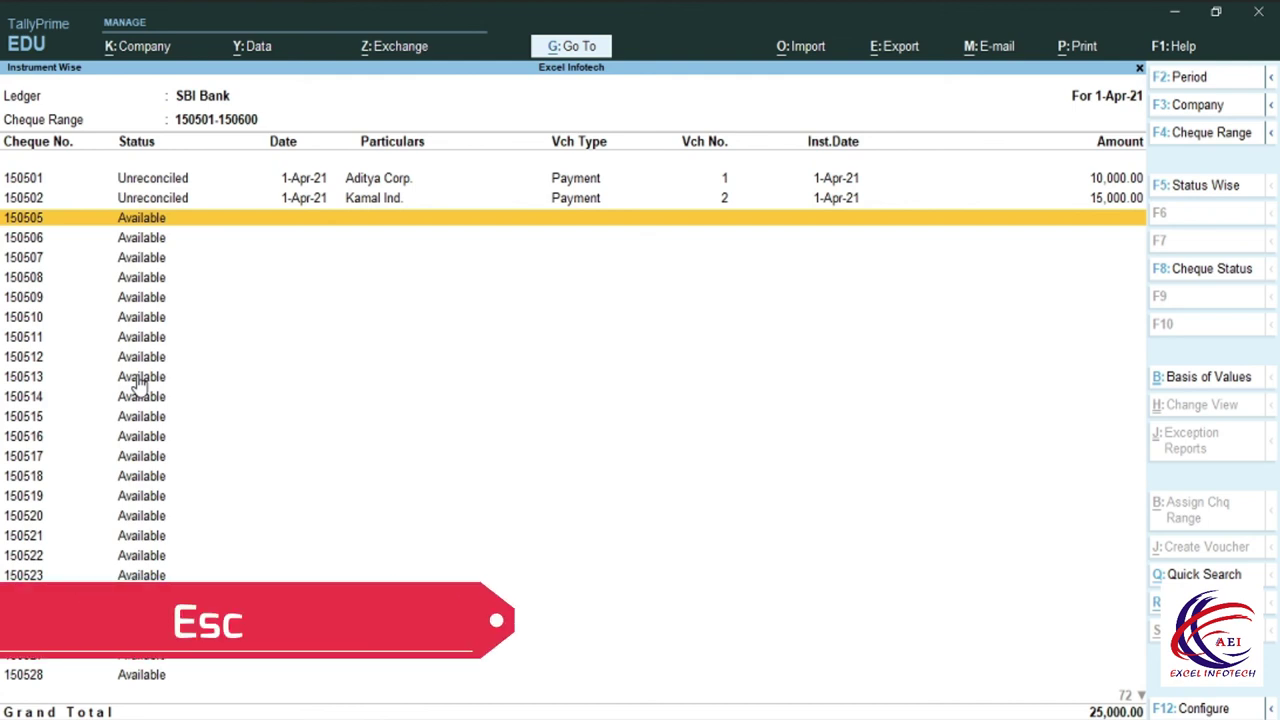
key("Escape")
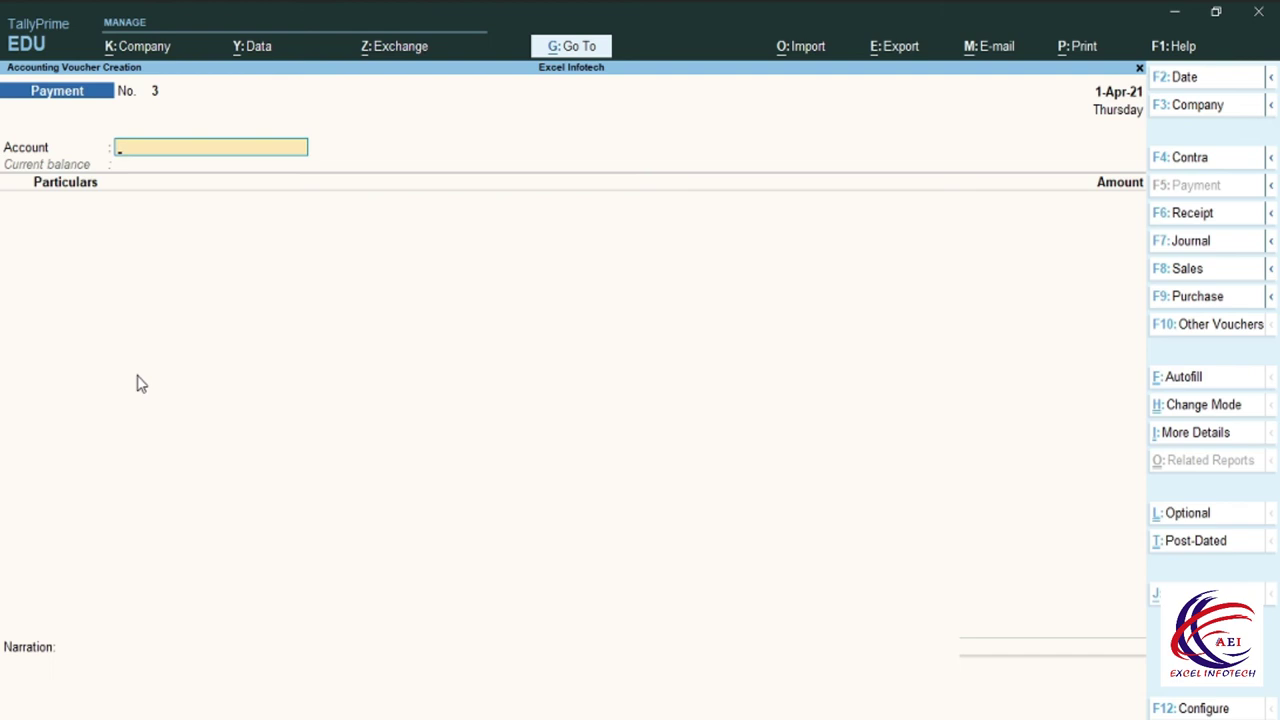
key("Escape")
Alter the Payment voucher type to allow zero-valued transactions and save it.
key("y")
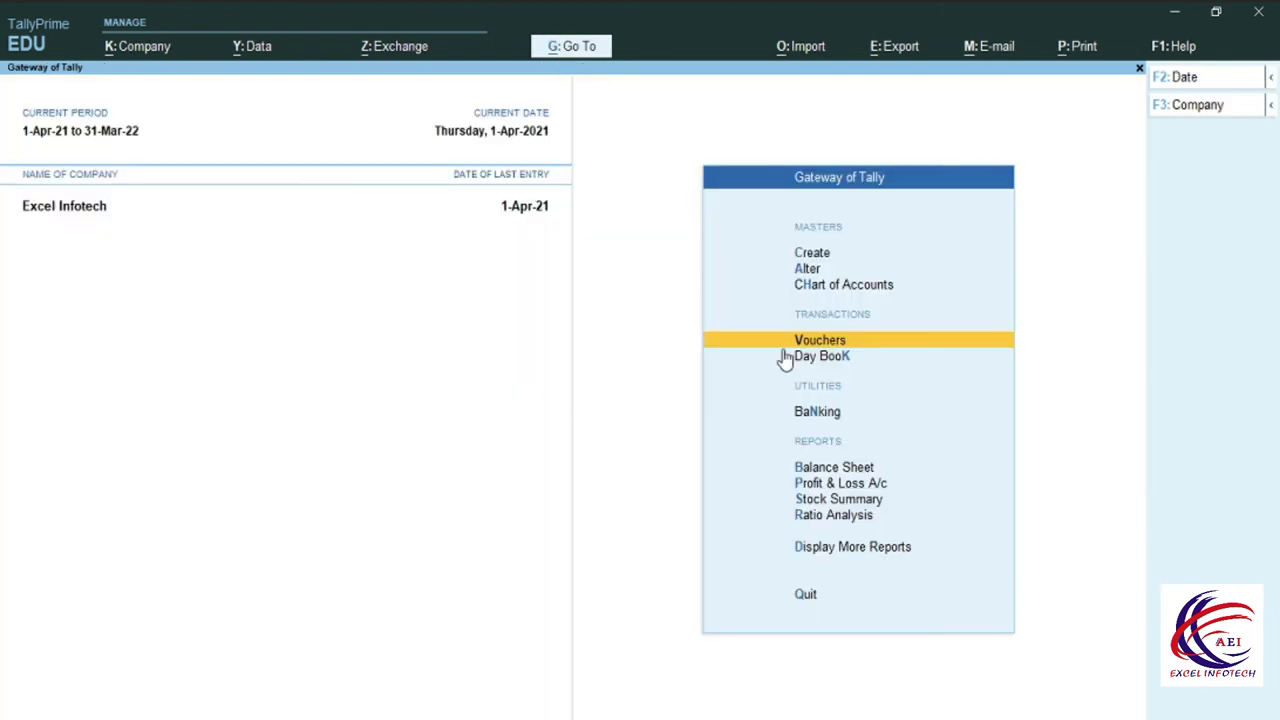
left_click(810, 272)
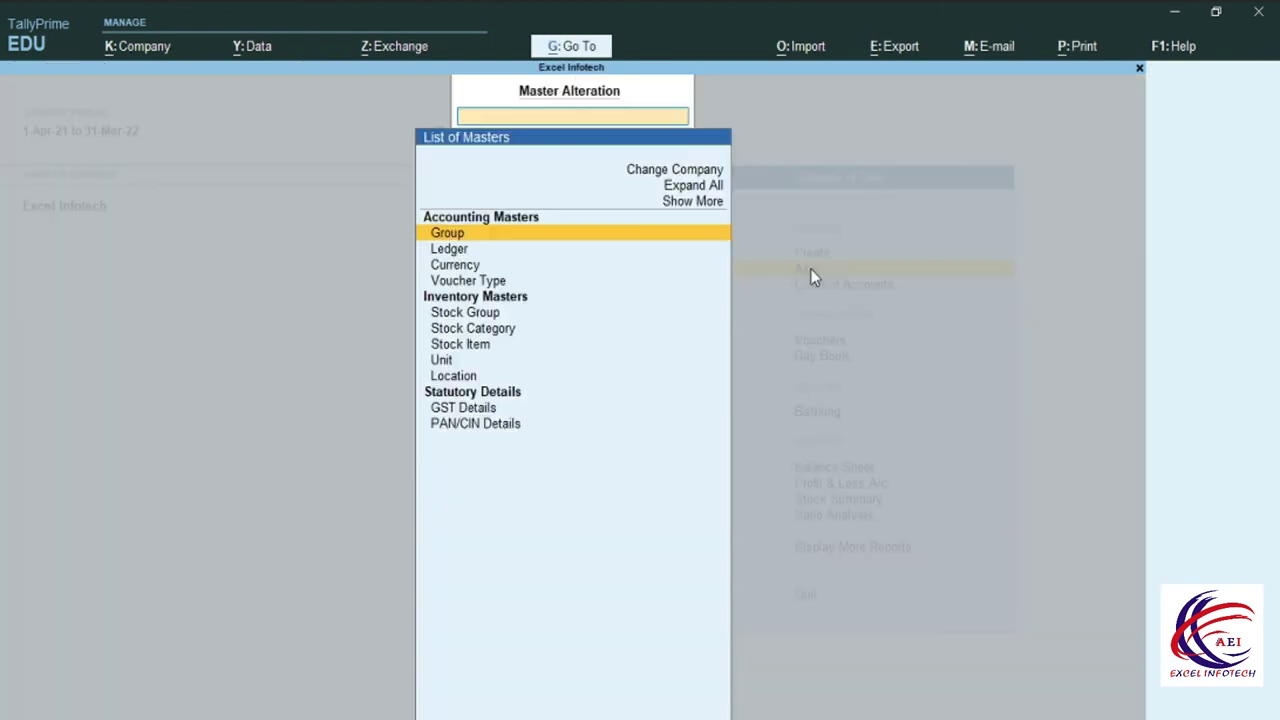
left_click(494, 283)
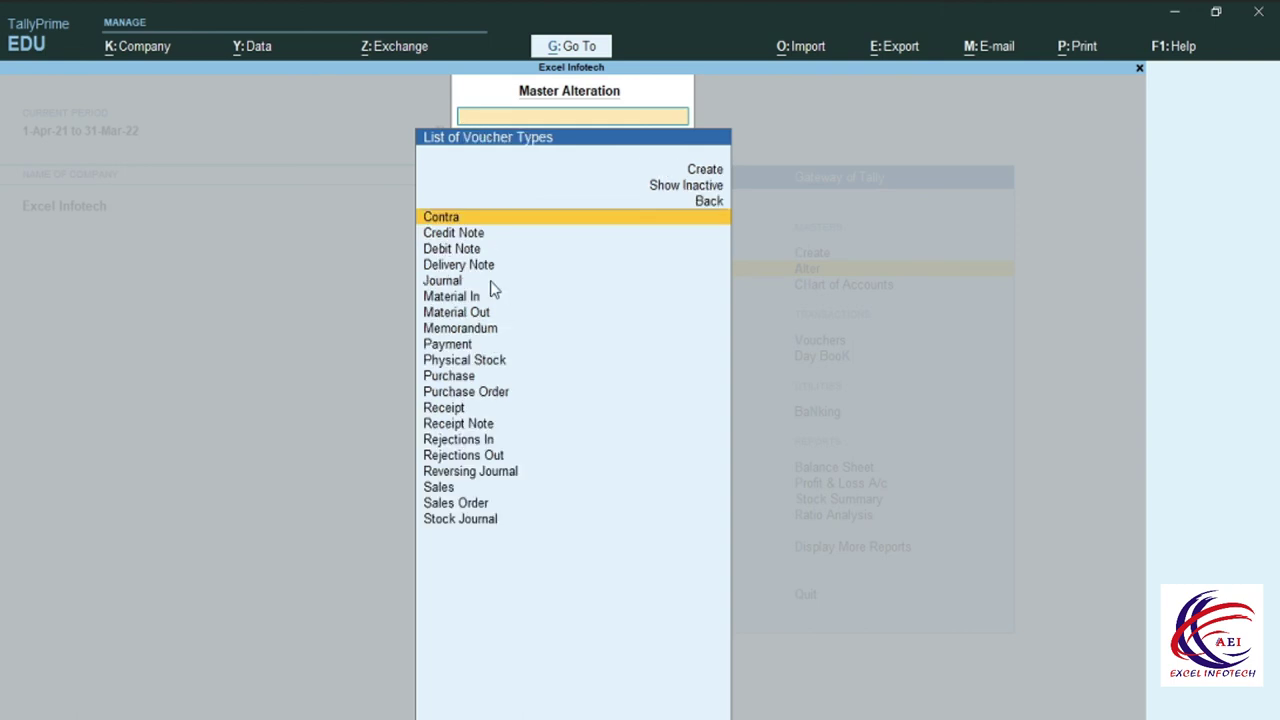
left_click(447, 344)
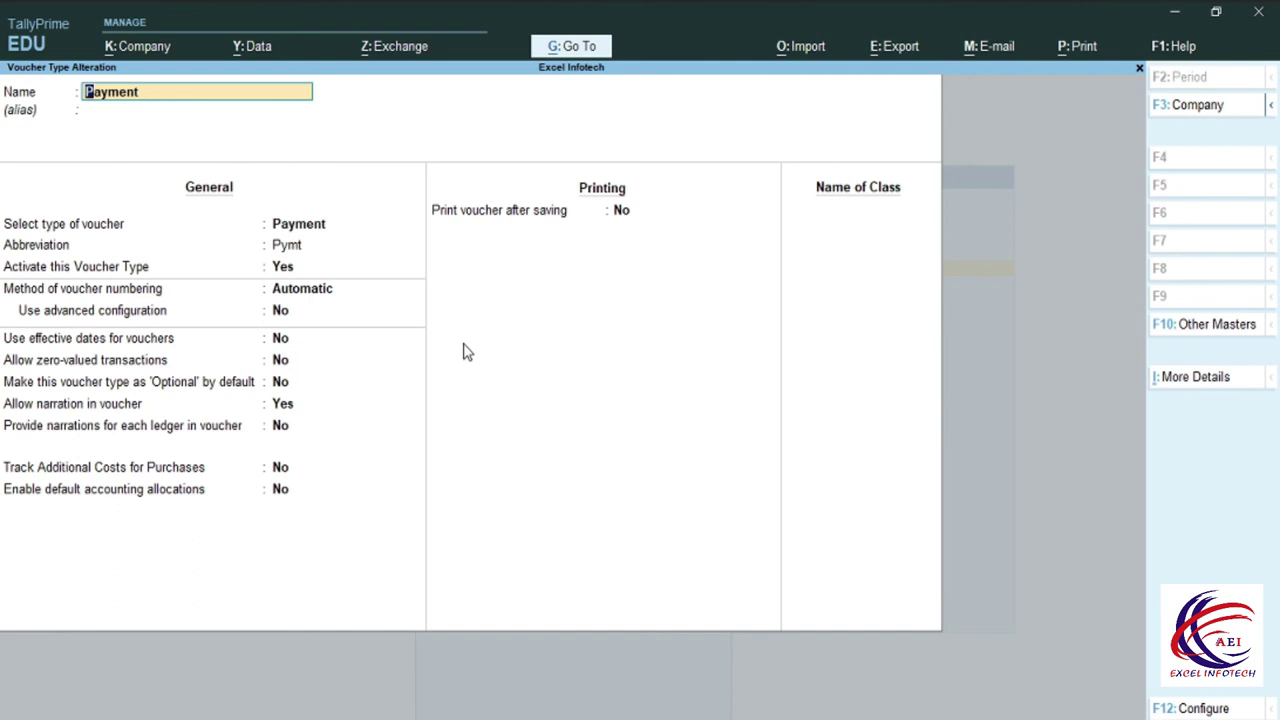
key("Return")
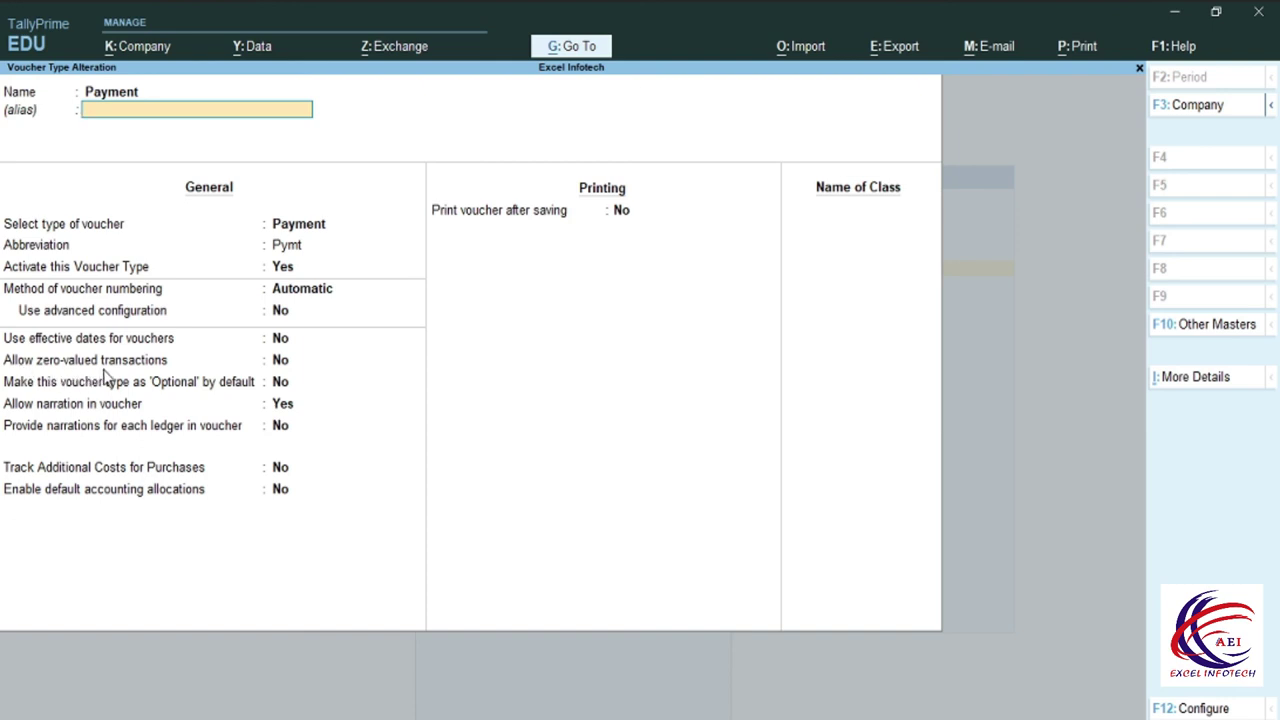
left_click(282, 370)
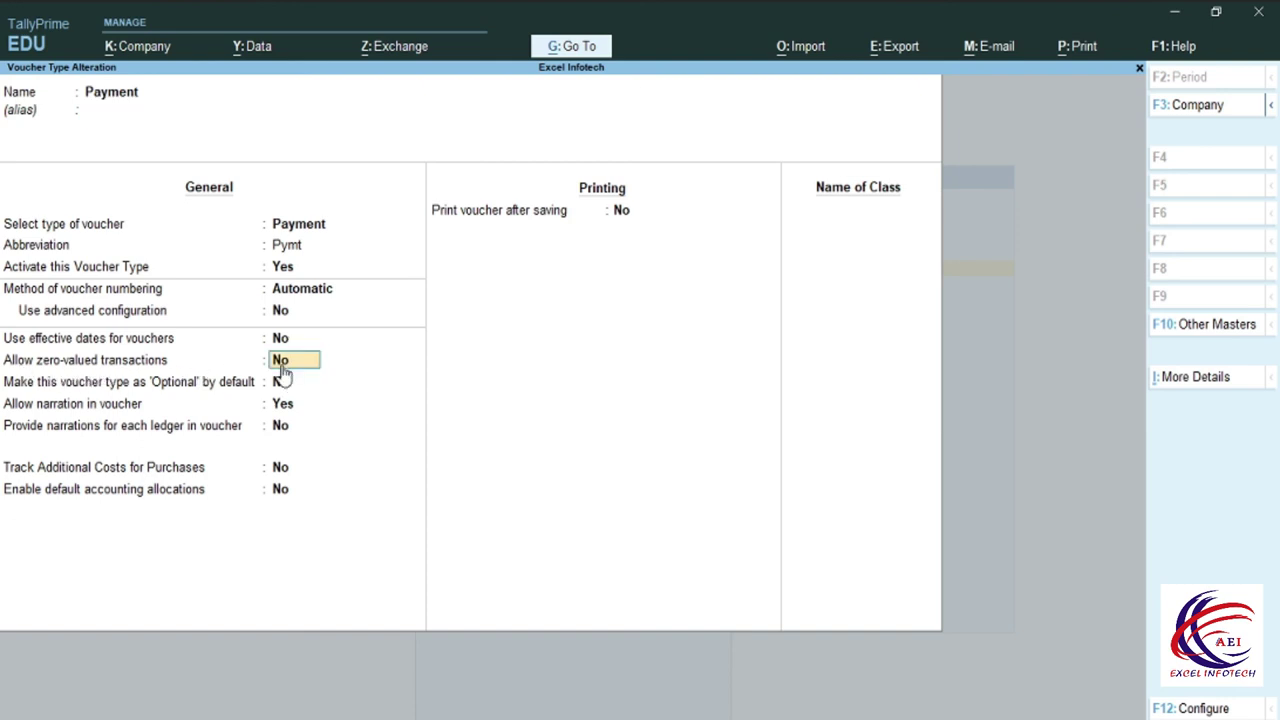
key("Return")
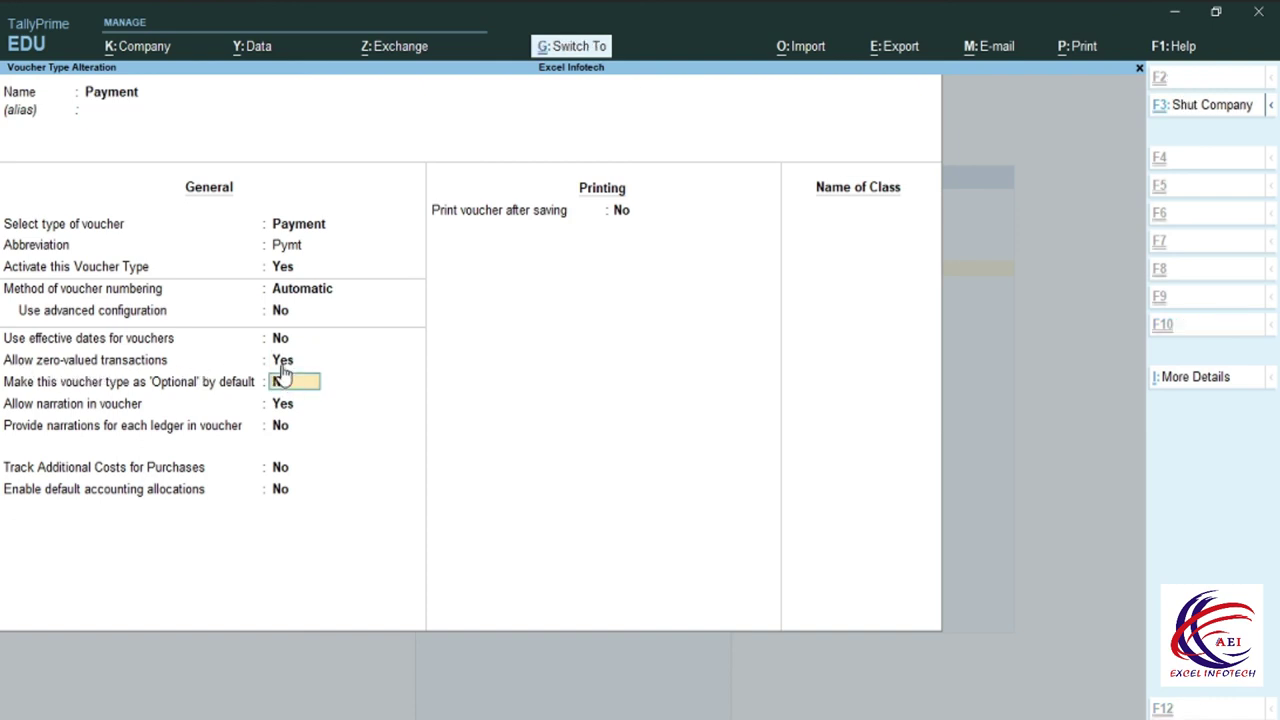
key("ctrl+a")
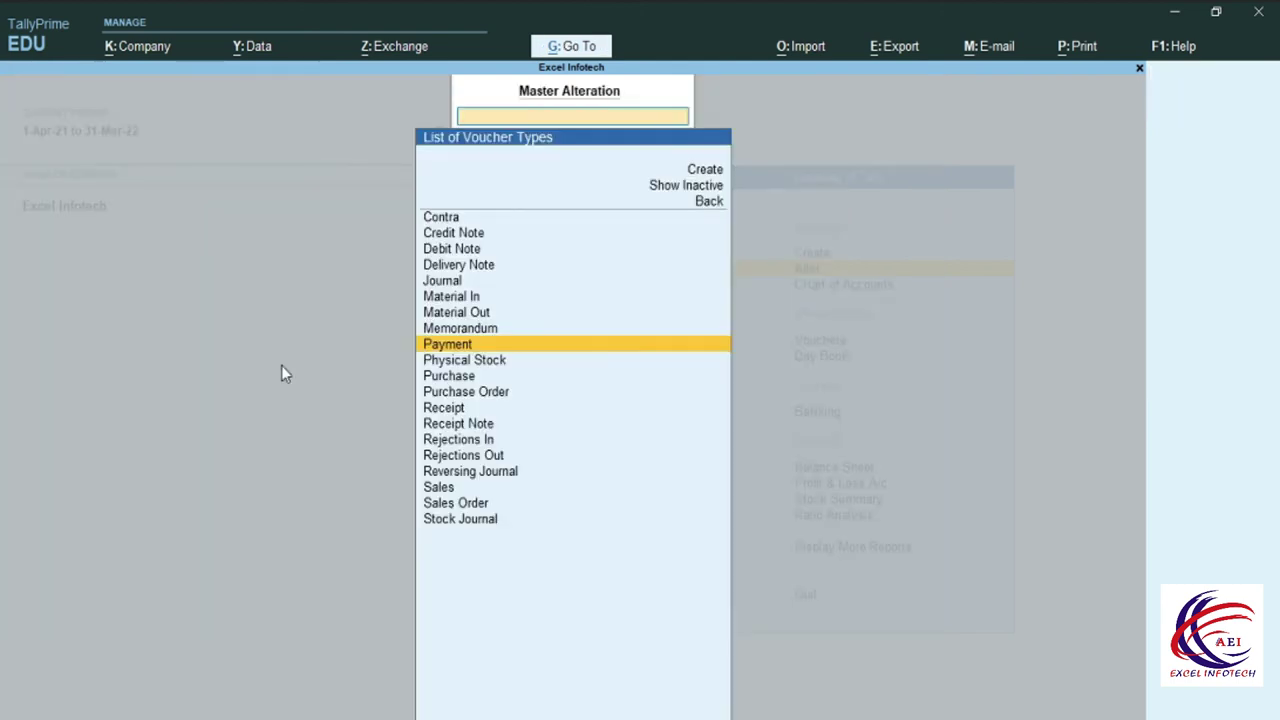
key("Escape")
key("Escape")
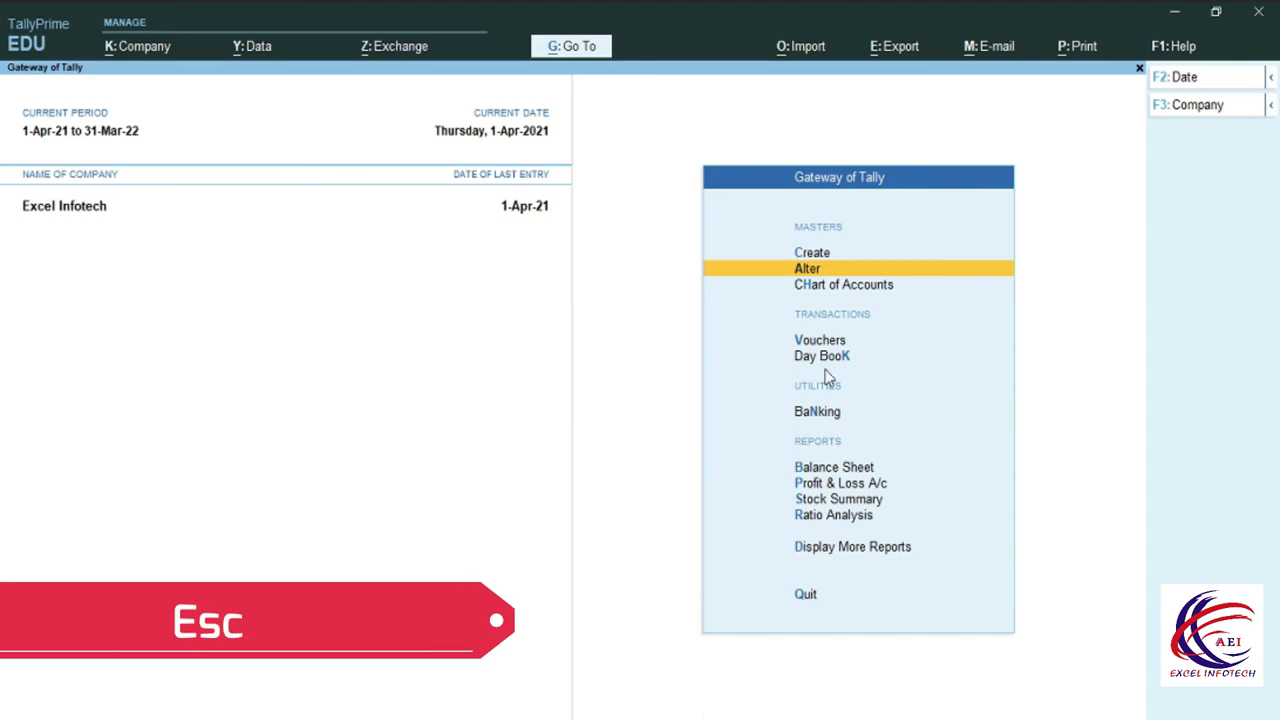
key("Down")
key("Down")
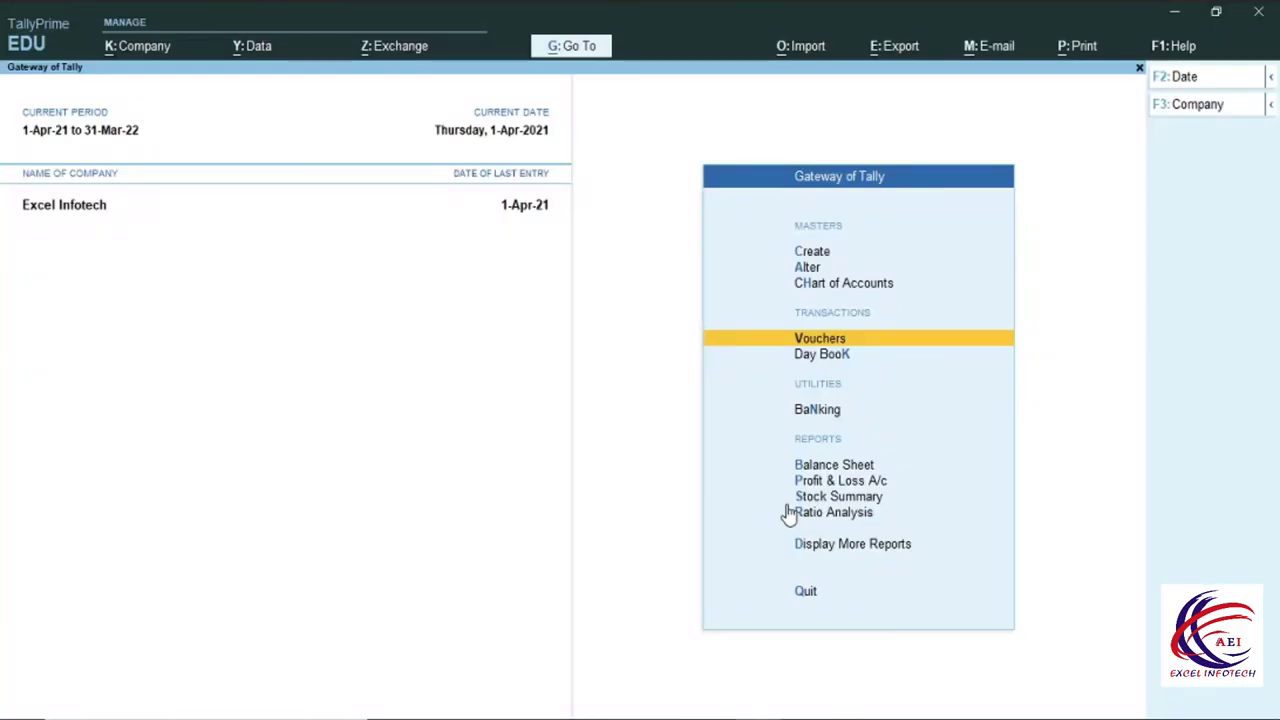
left_click(821, 287)
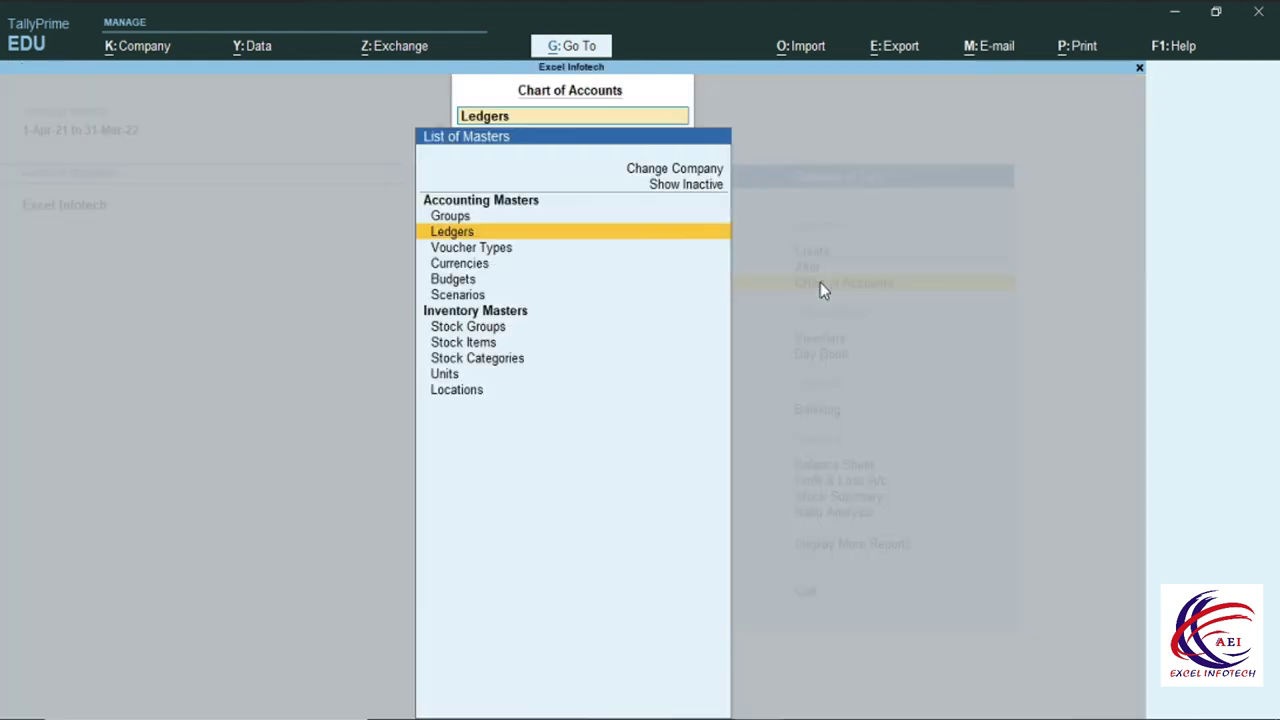
left_click(470, 252)
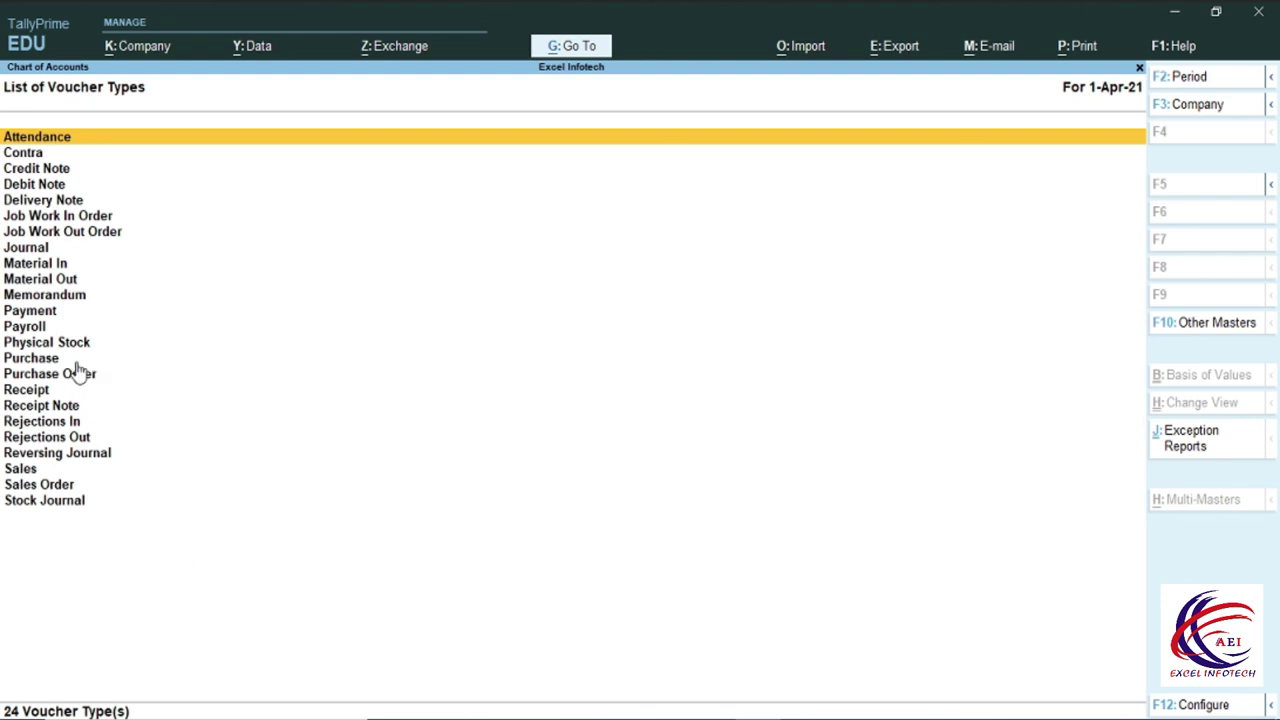
left_click(40, 313)
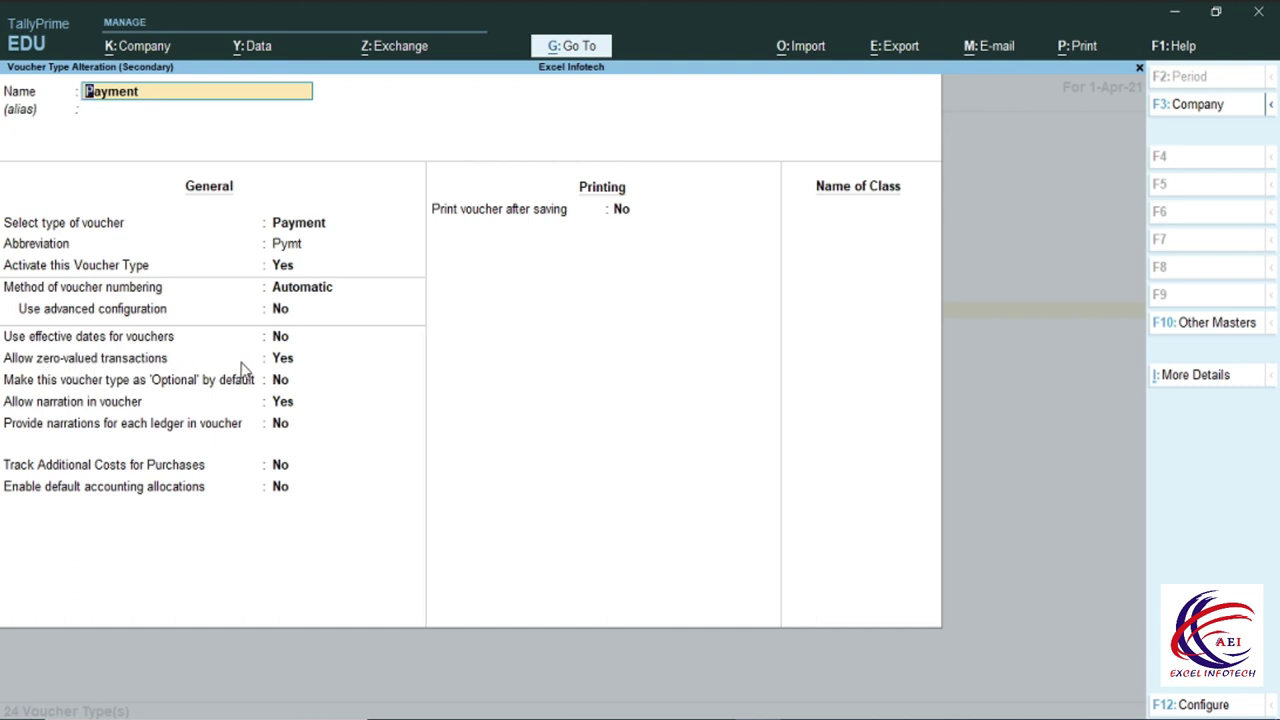
left_click(286, 362)
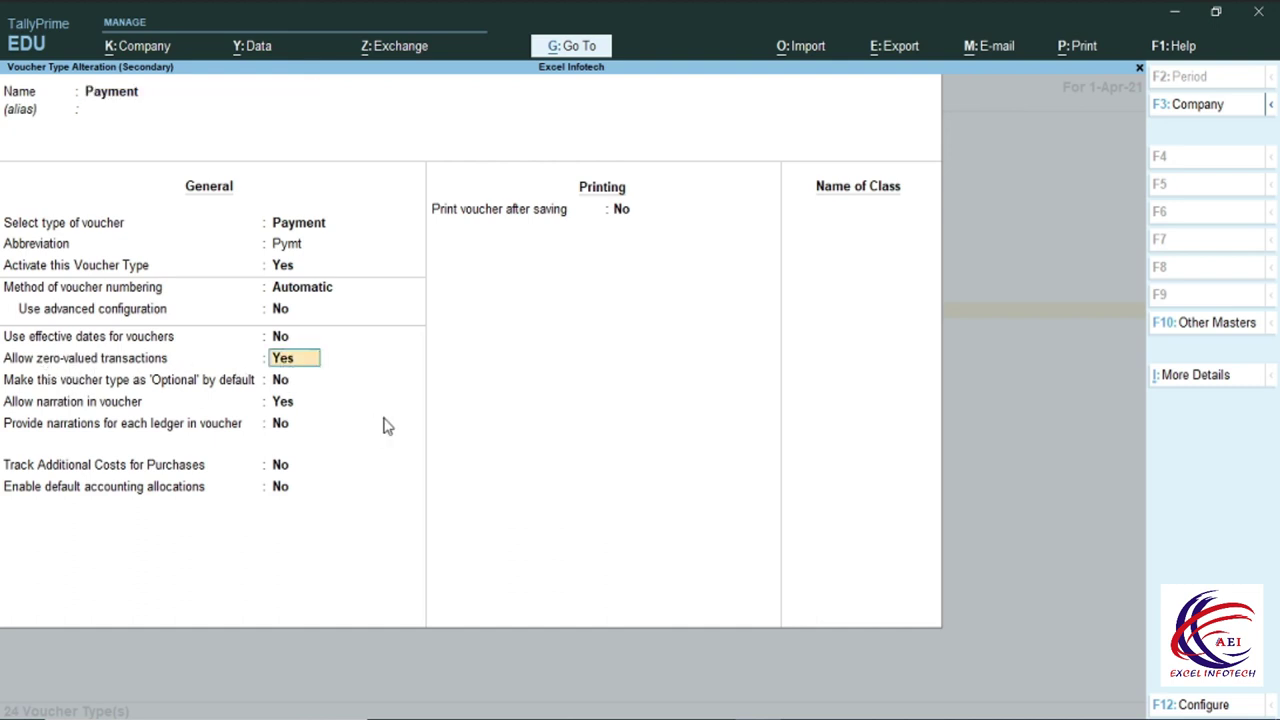
key("ctrl")
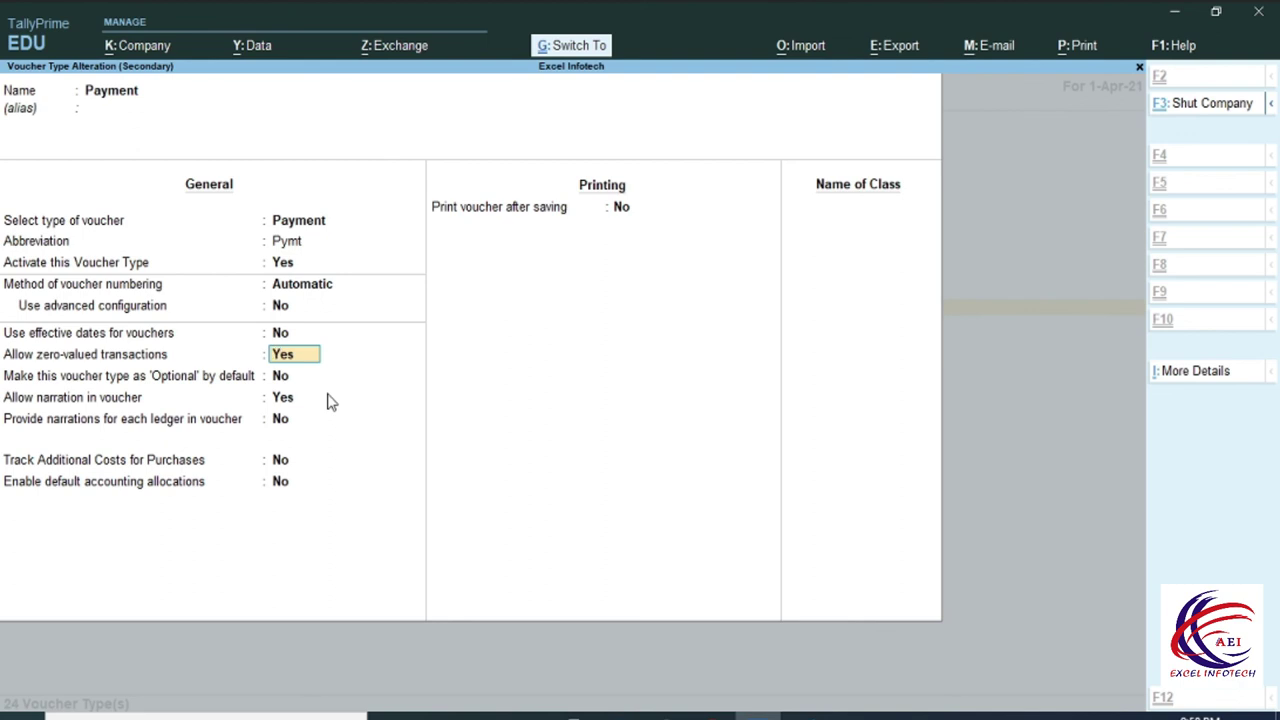
key("ctrl+a")
key("Escape")
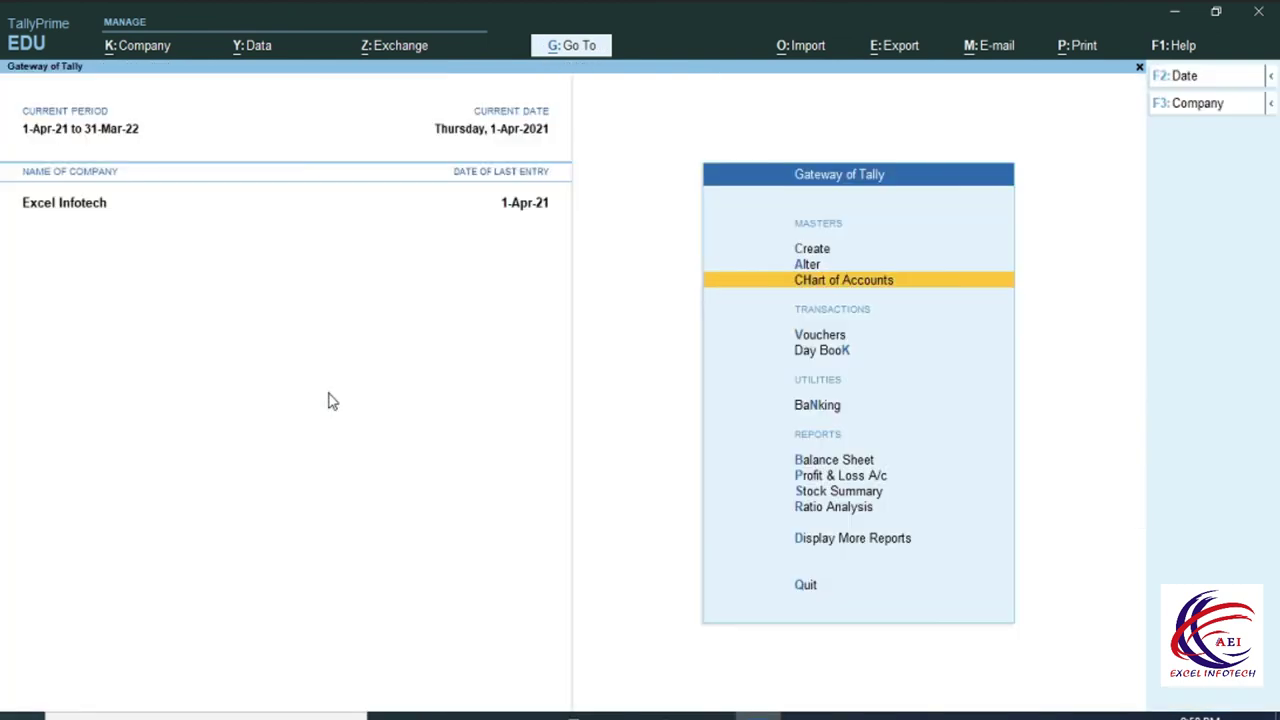
From voucher entry, open the SBI Bank Cheque Register through Go To 'Che'.
left_click(820, 338)
key("ctrl")
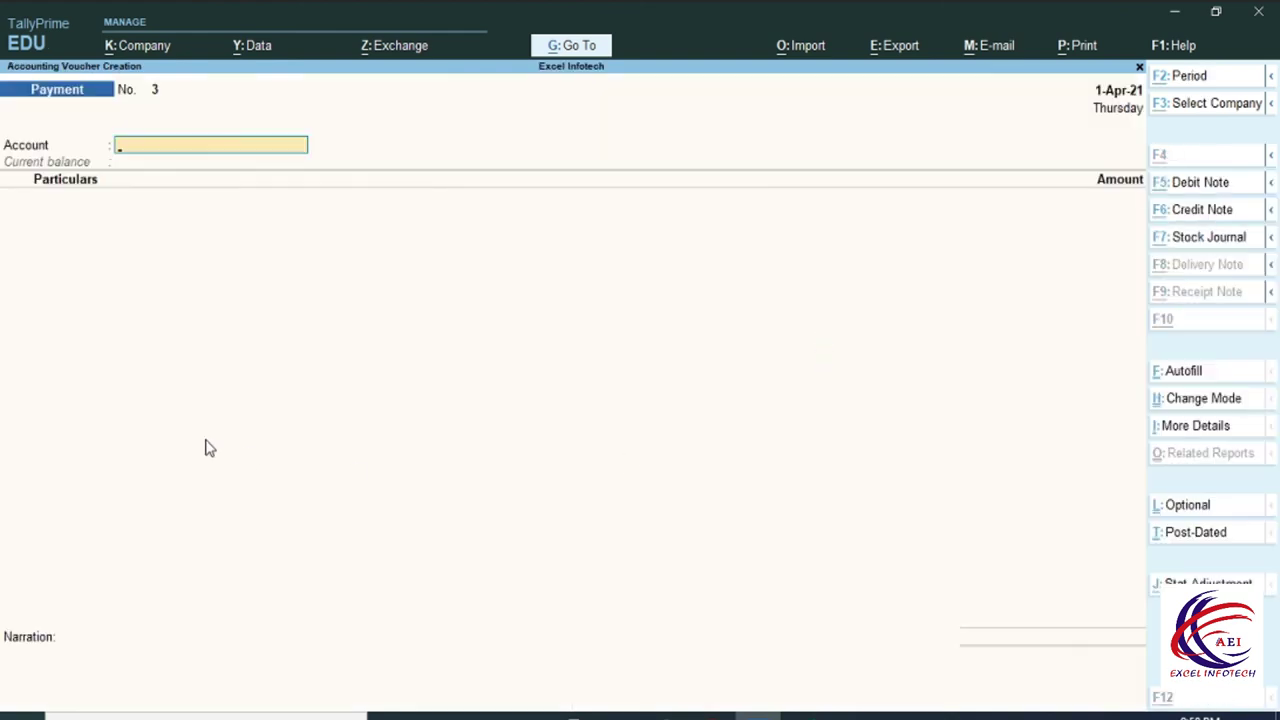
key("alt+g")
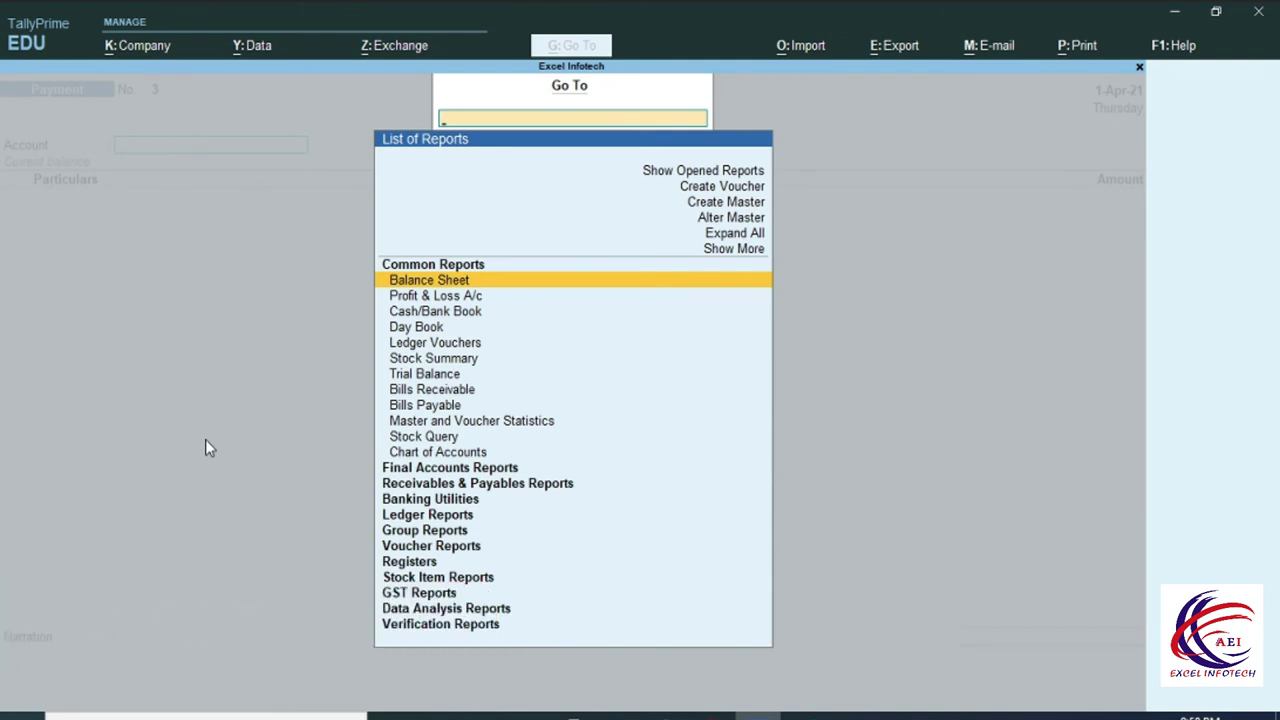
type("Che")
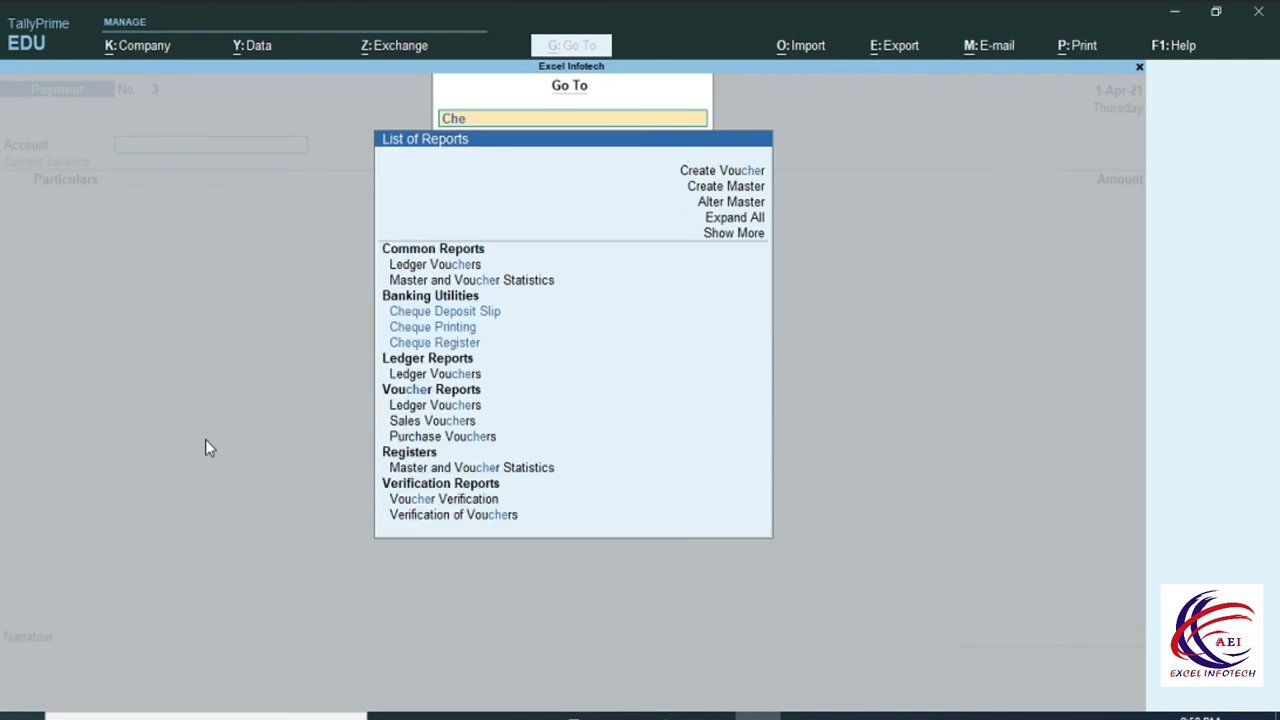
left_click(420, 342)
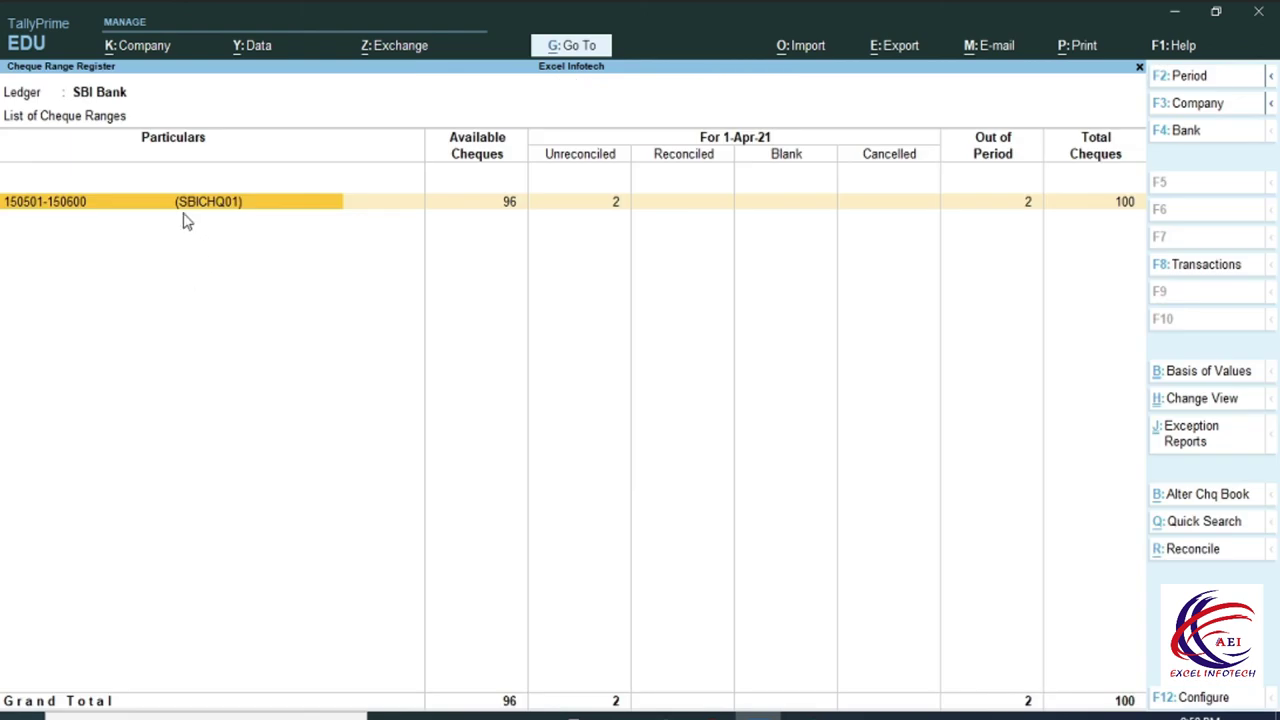
left_click(120, 207)
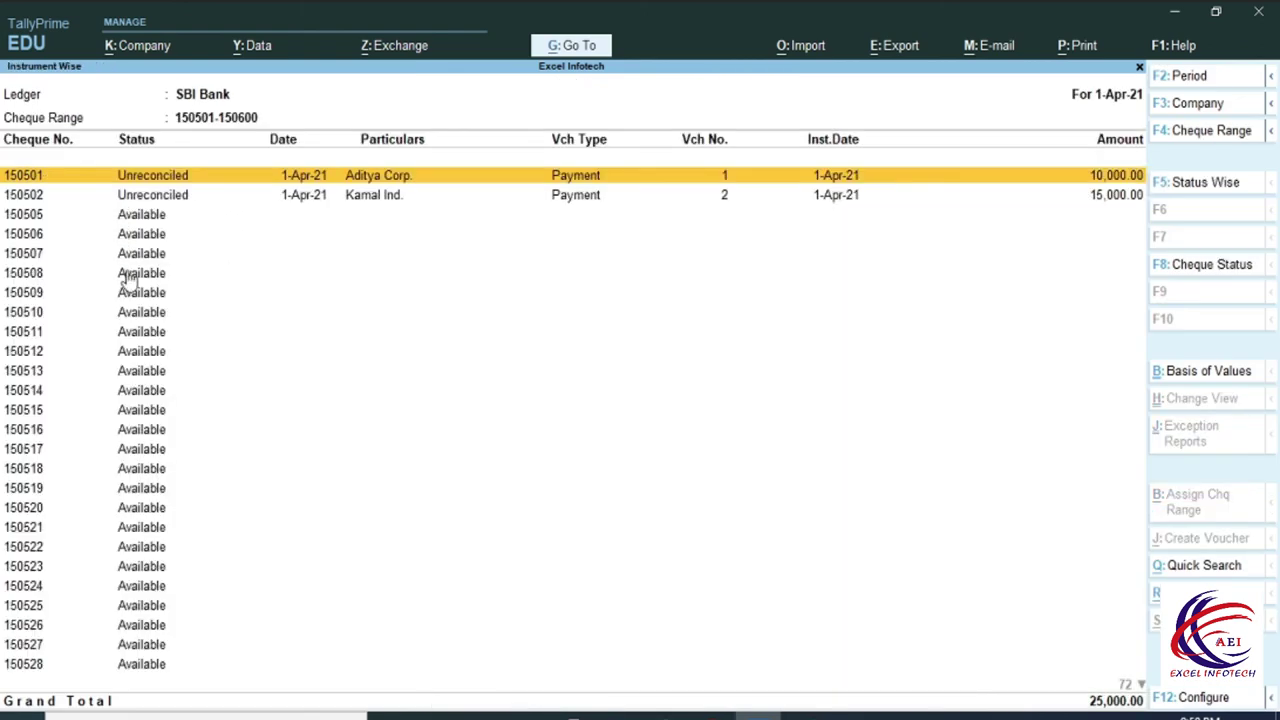
left_click(145, 218)
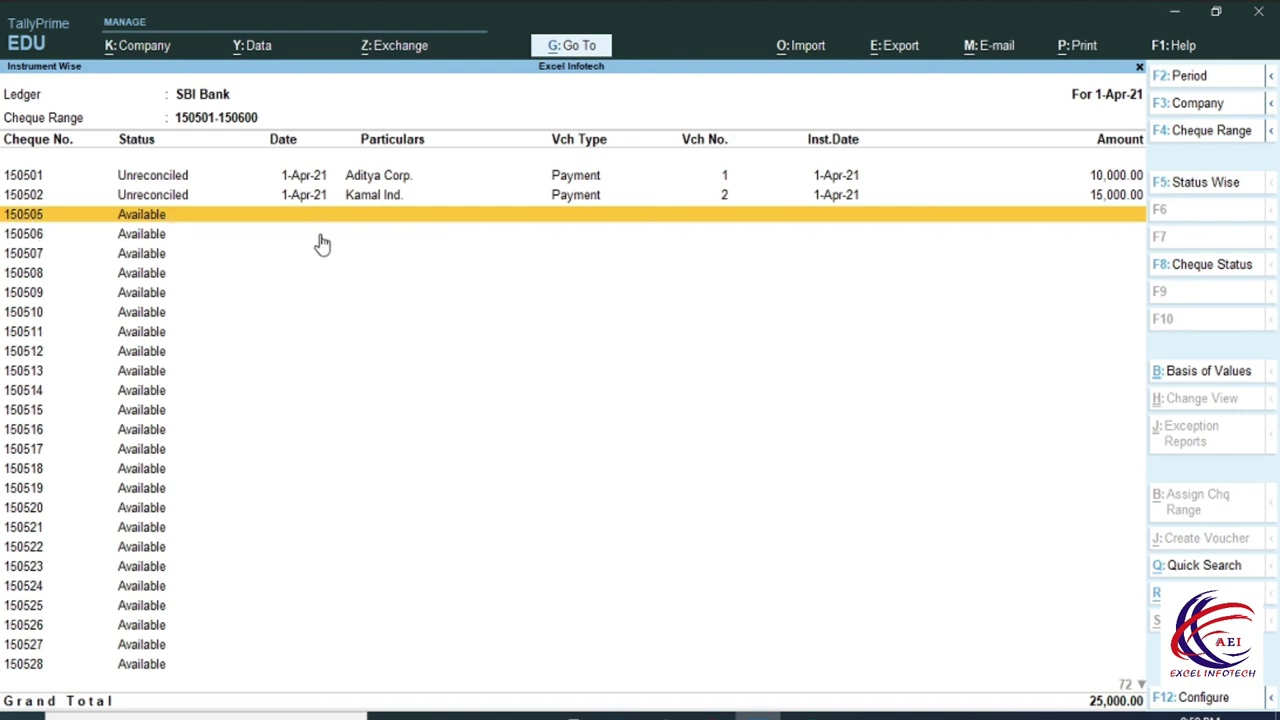
key("space")
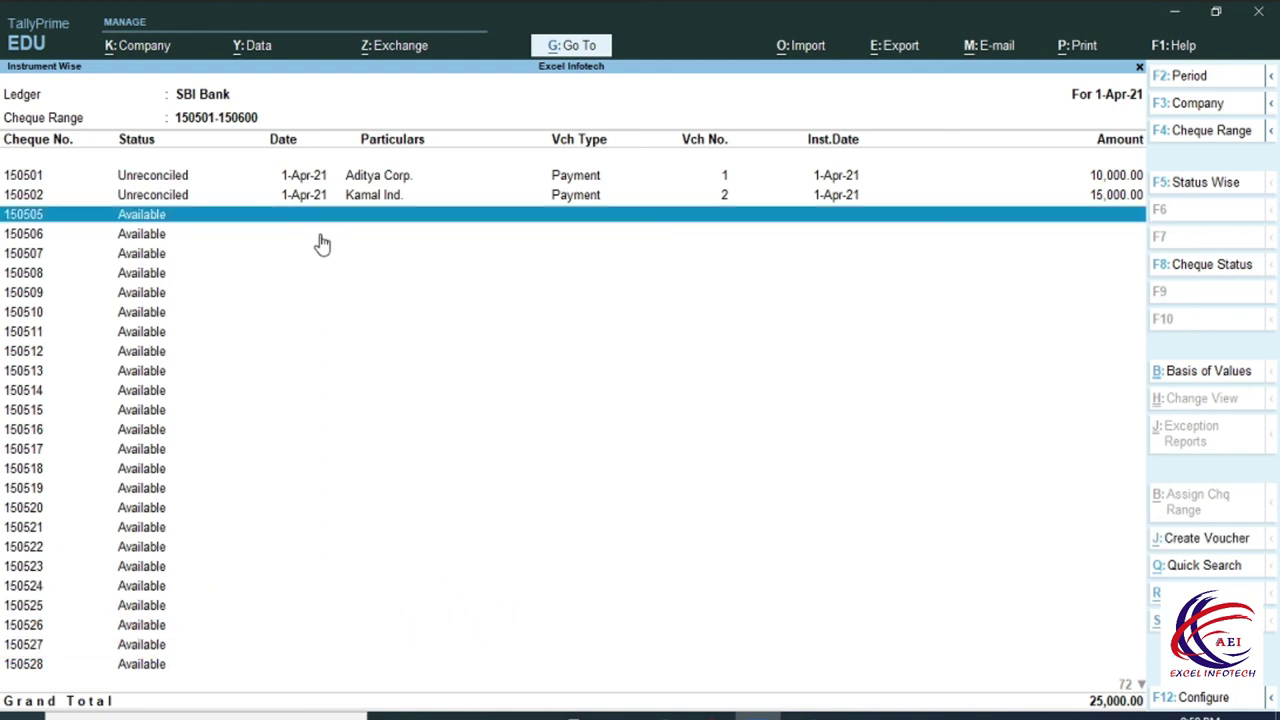
key("alt+s")
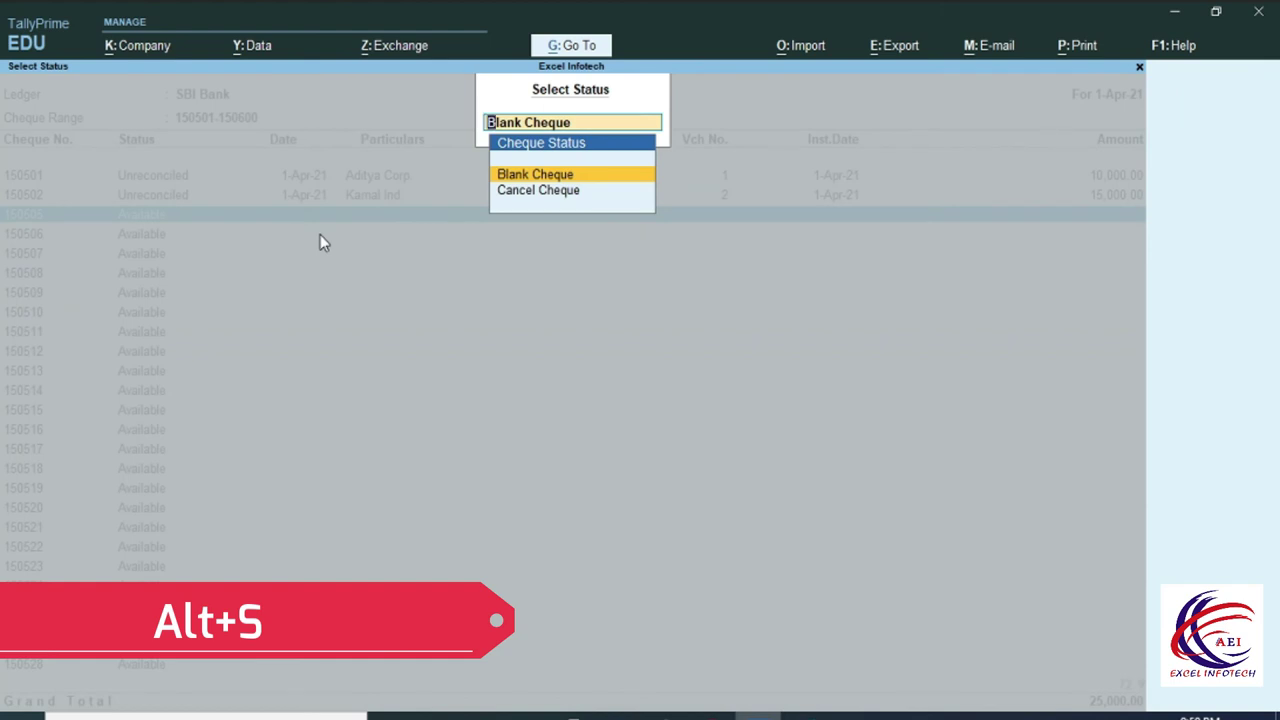
Record cheque 150505 as a blank-cheque payment from SBI Bank to Aditya Corp., with no amount.
left_click(556, 178)
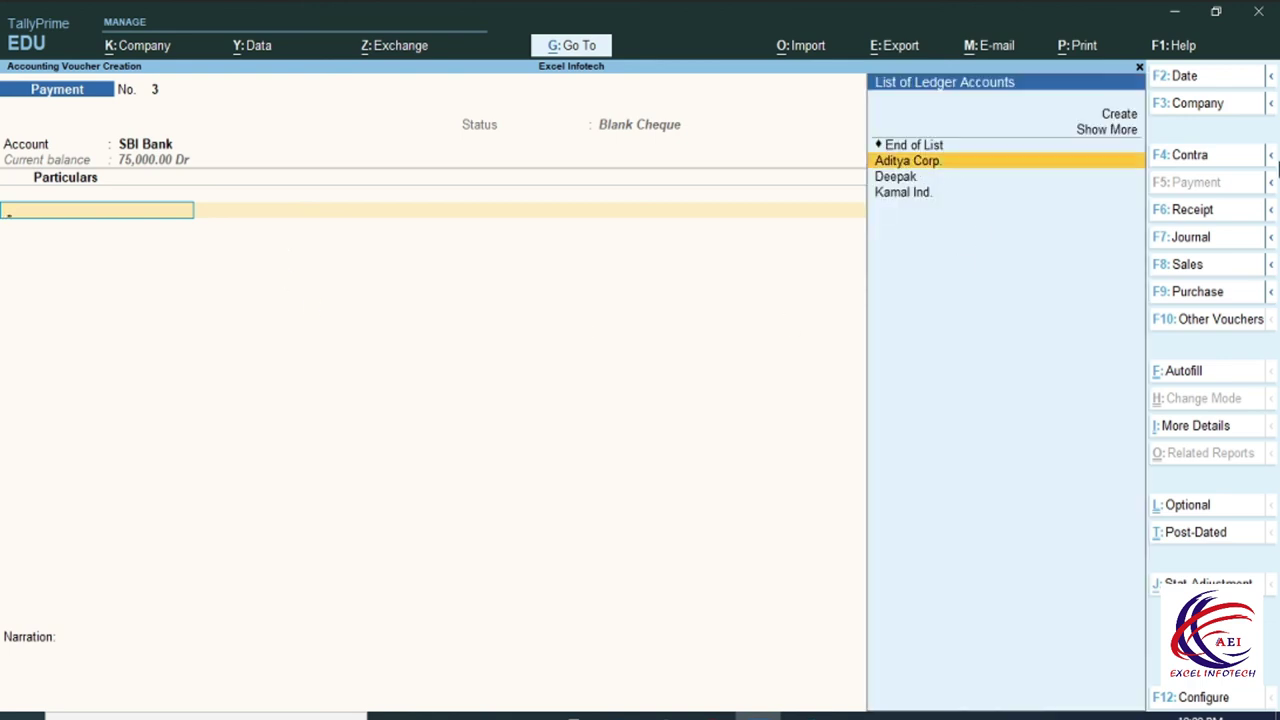
key("Return")
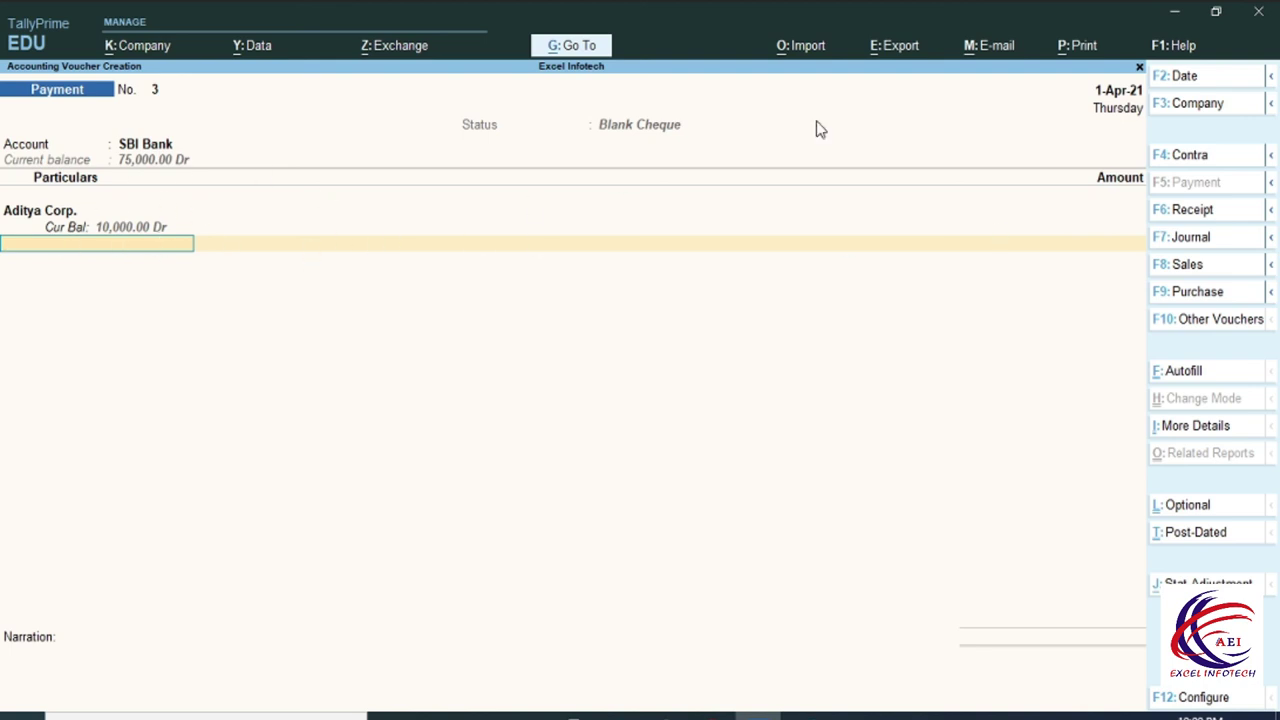
key("Return")
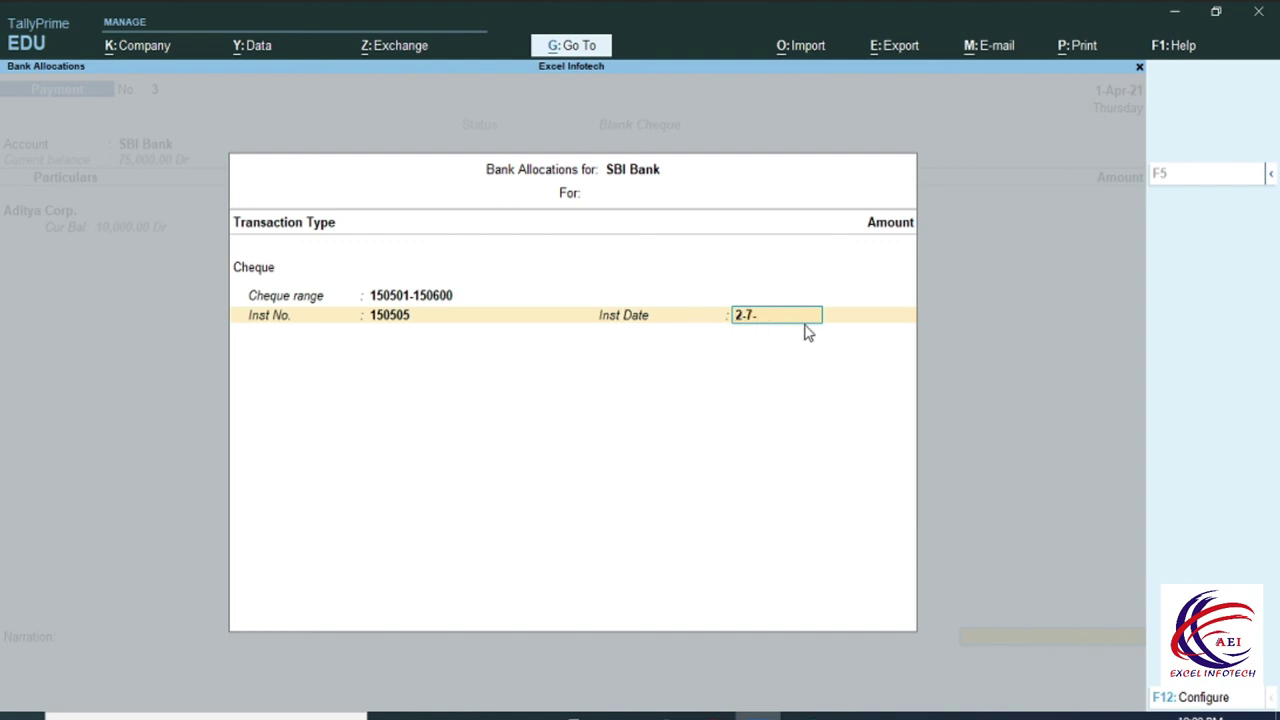
key("Return")
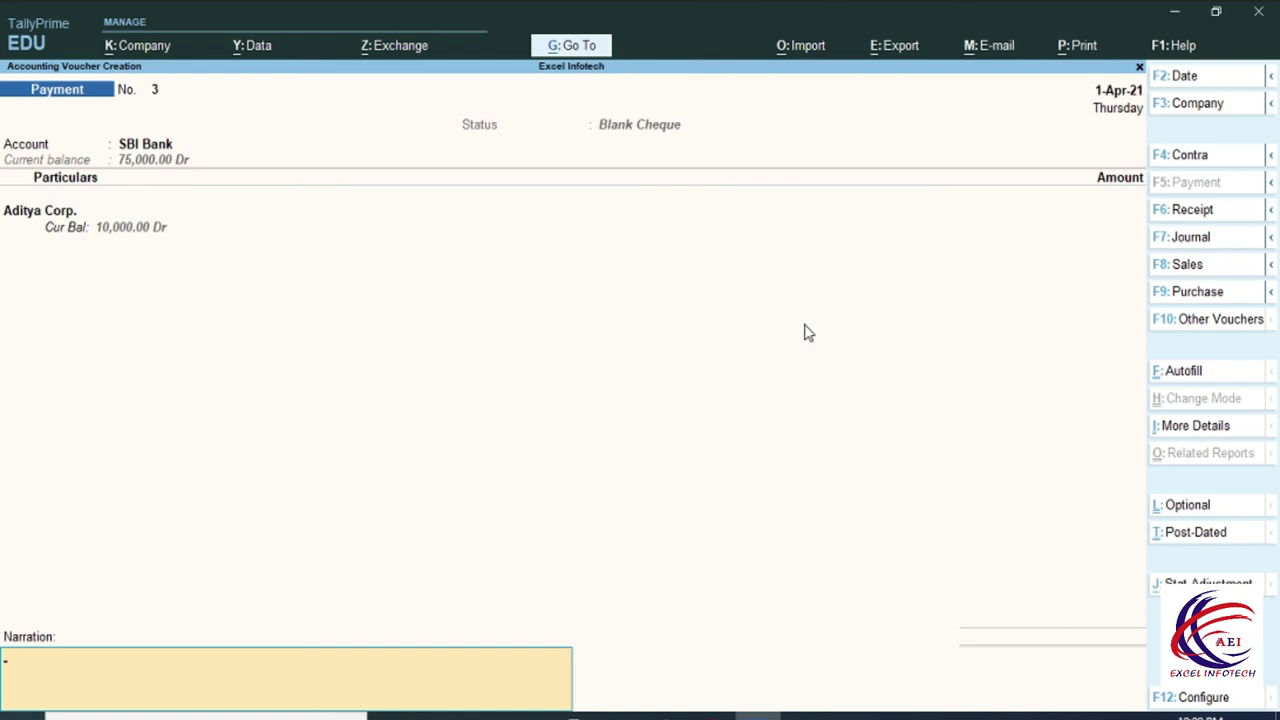
key("Return")
key("Return")
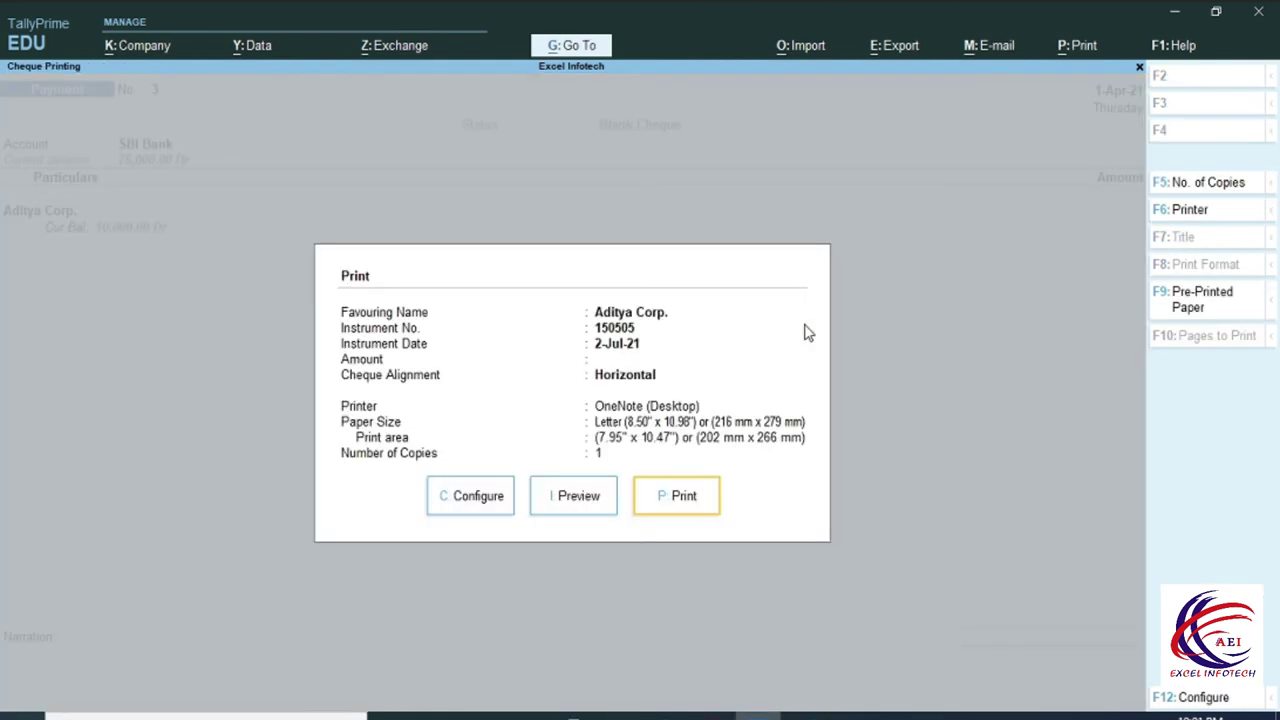
Accept the voucher and preview the blank A/c Payee cheque to Aditya Corp., dated 01042021.
key("Left")
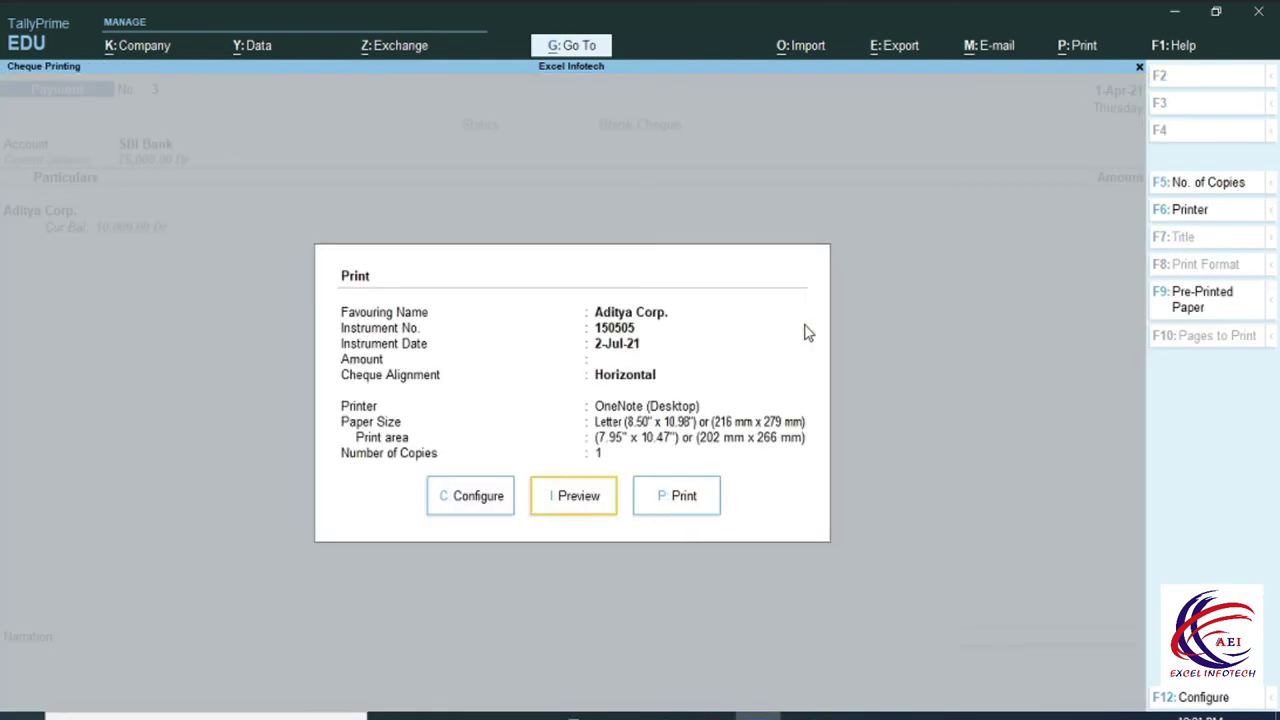
key("Return")
left_click(686, 523)
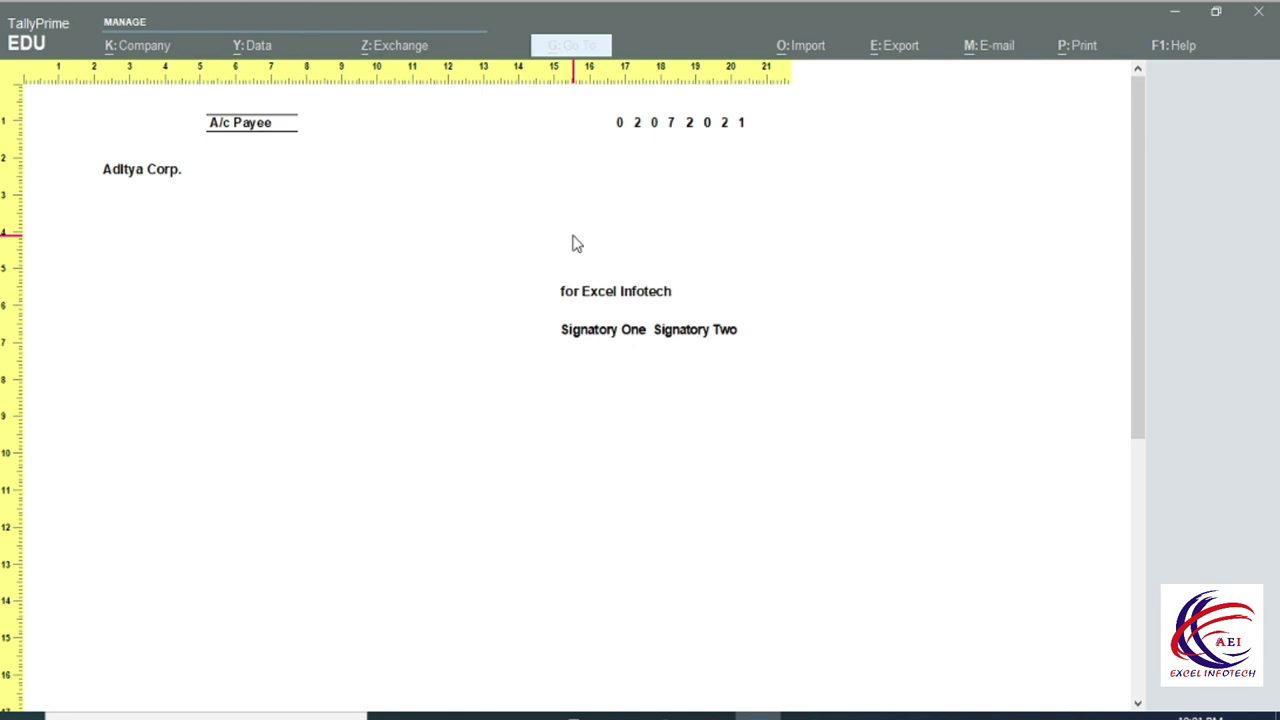
key("Page_Down")
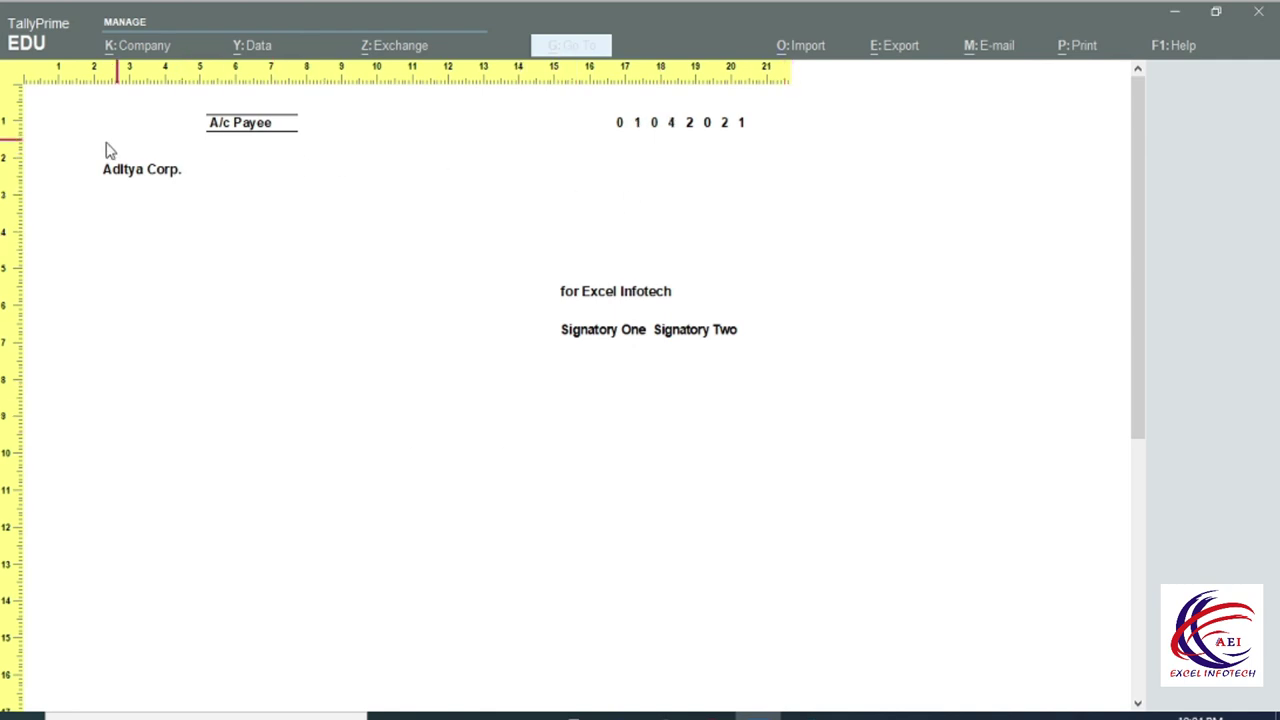